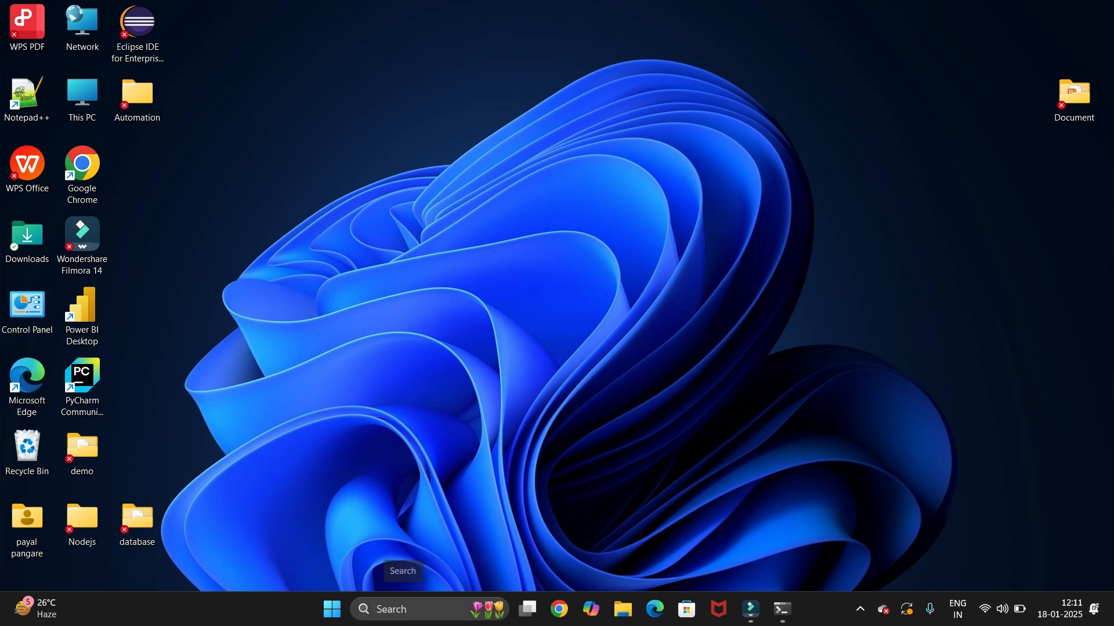
# - Check the installed Java version in Command Prompt with java --version, and minimize the window
pyautogui.click(394, 609)
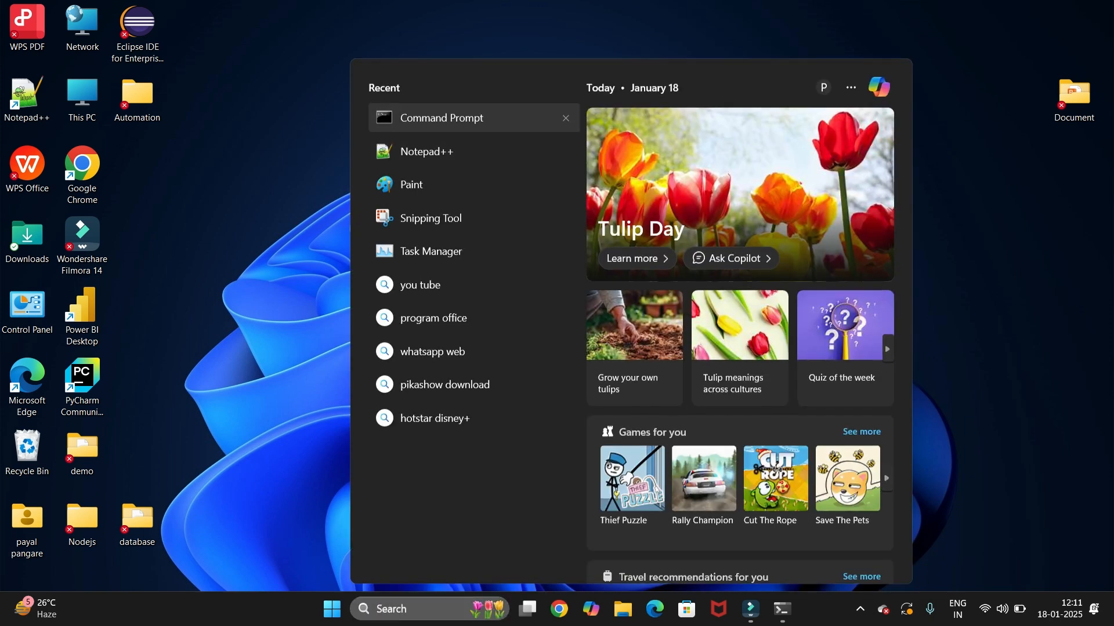
pyautogui.press('Escape')
pyautogui.write('java')
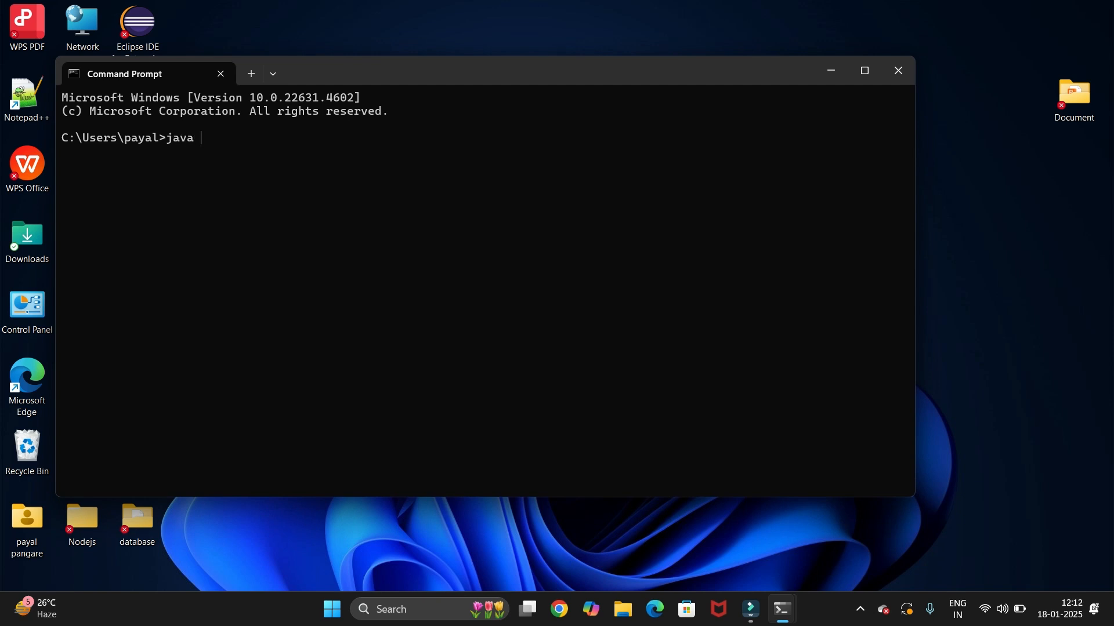
pyautogui.write(' --version')
pyautogui.press('Return')
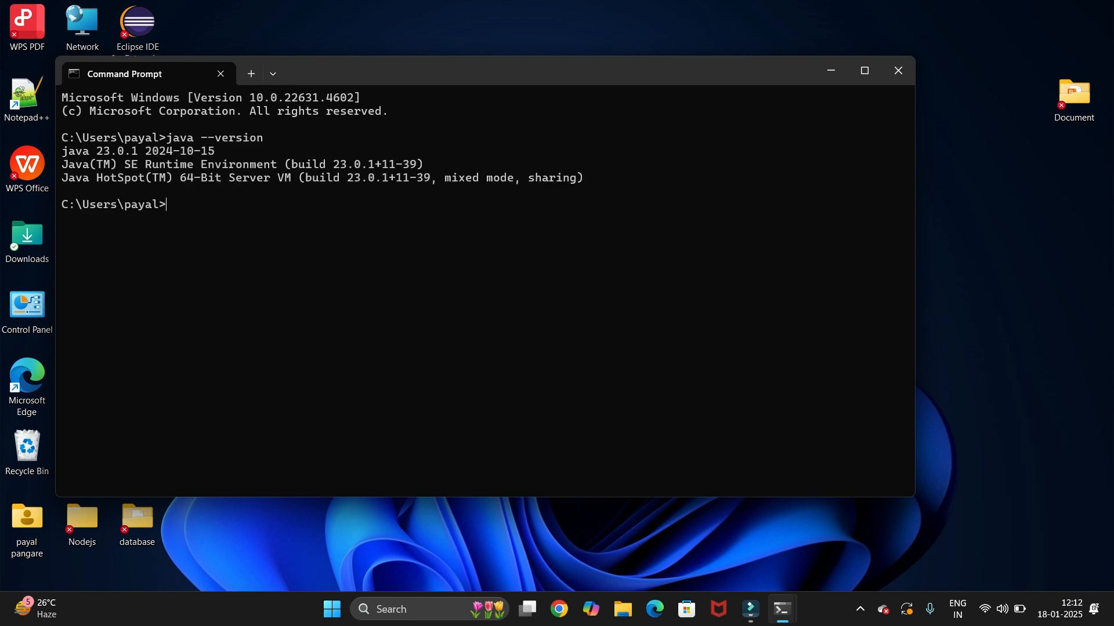
pyautogui.moveTo(61, 151); pyautogui.dragTo(221, 151)
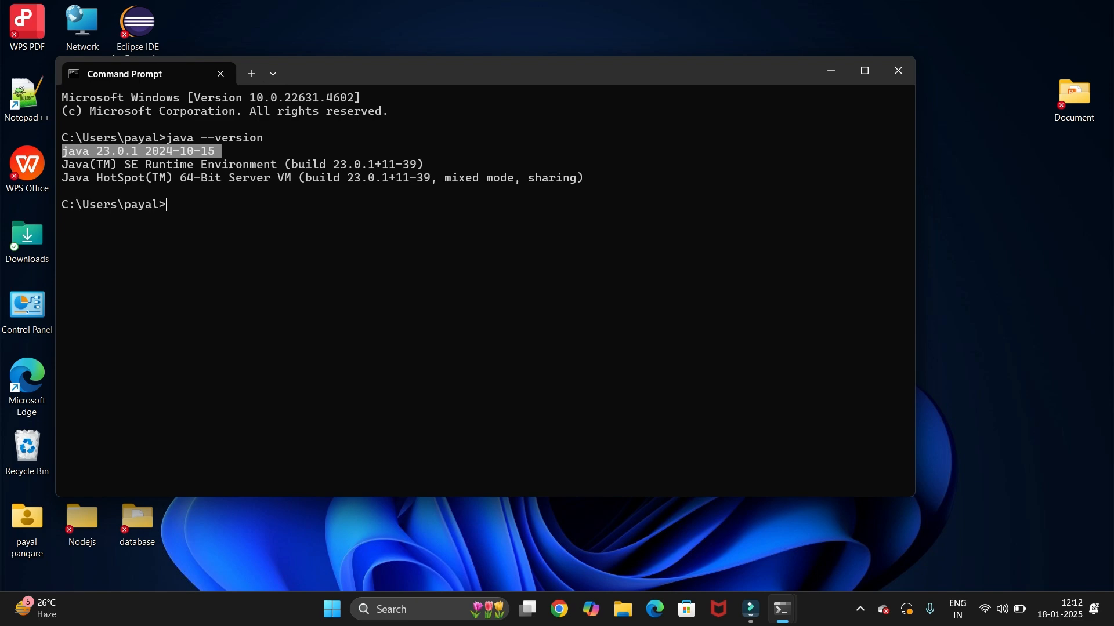
pyautogui.hotkey('ctrl', 'c')
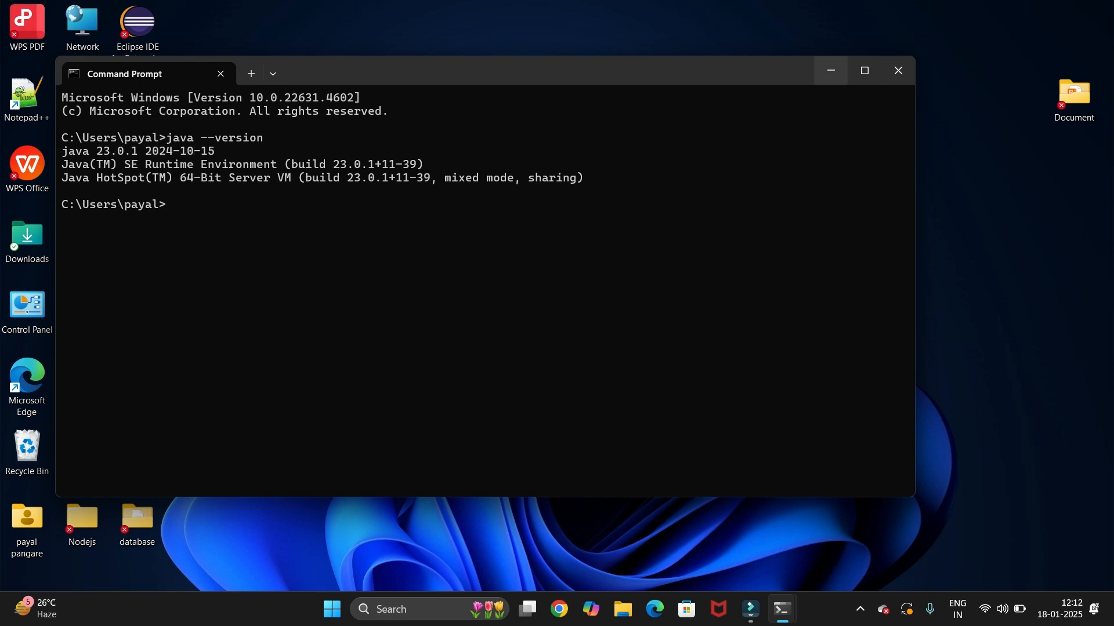
pyautogui.click(831, 70)
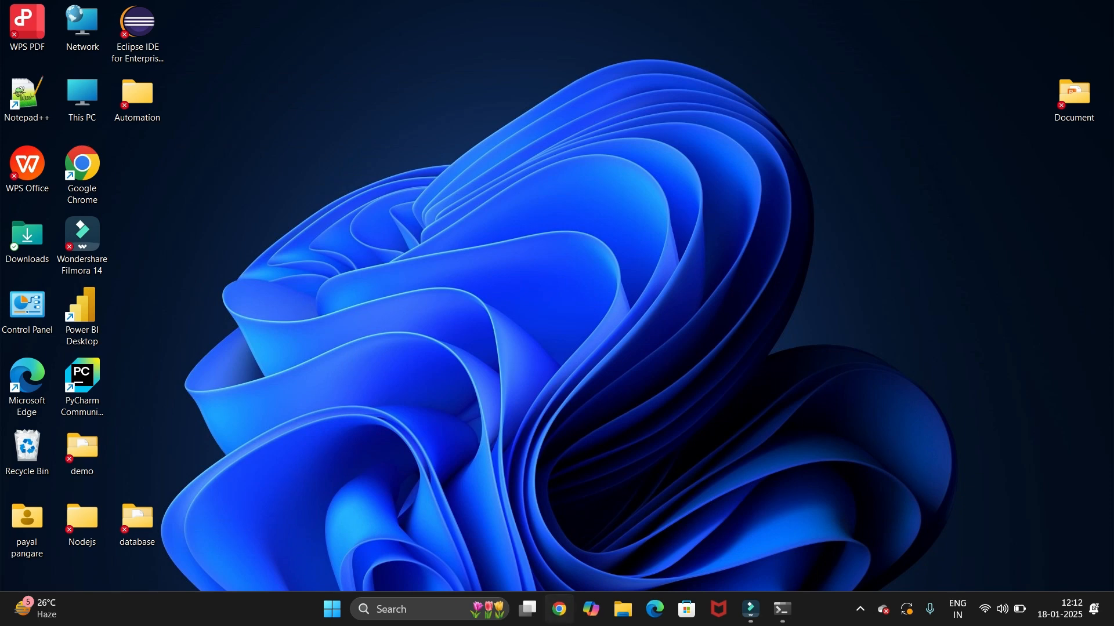
# - Search Google in Chrome for "java jdk" and open Oracle's Java Downloads page
pyautogui.click(558, 609)
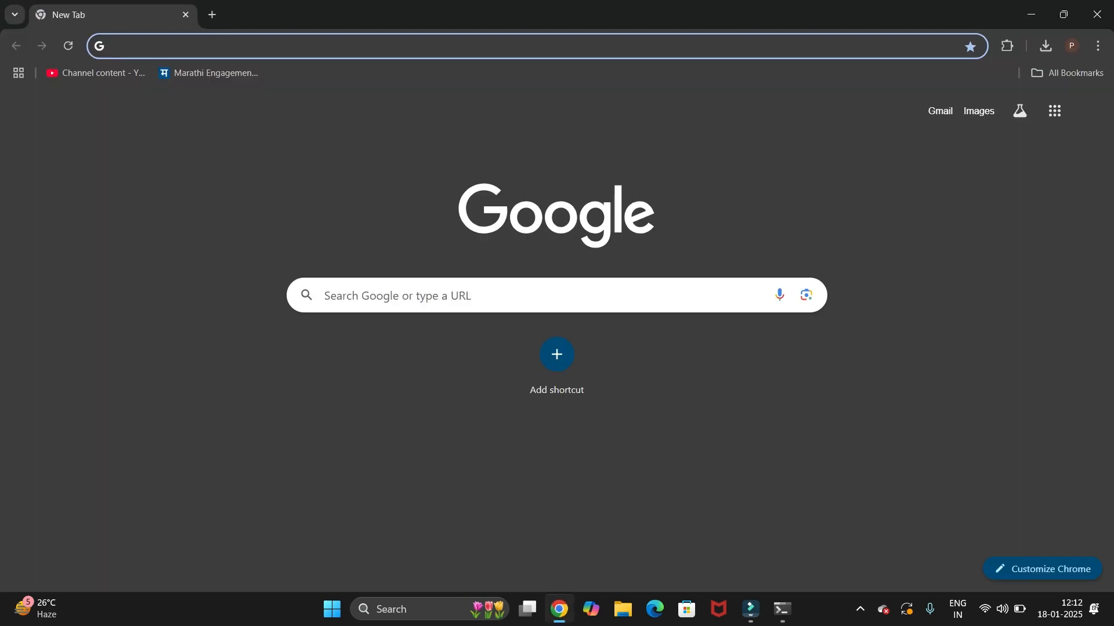
pyautogui.write('java jdk')
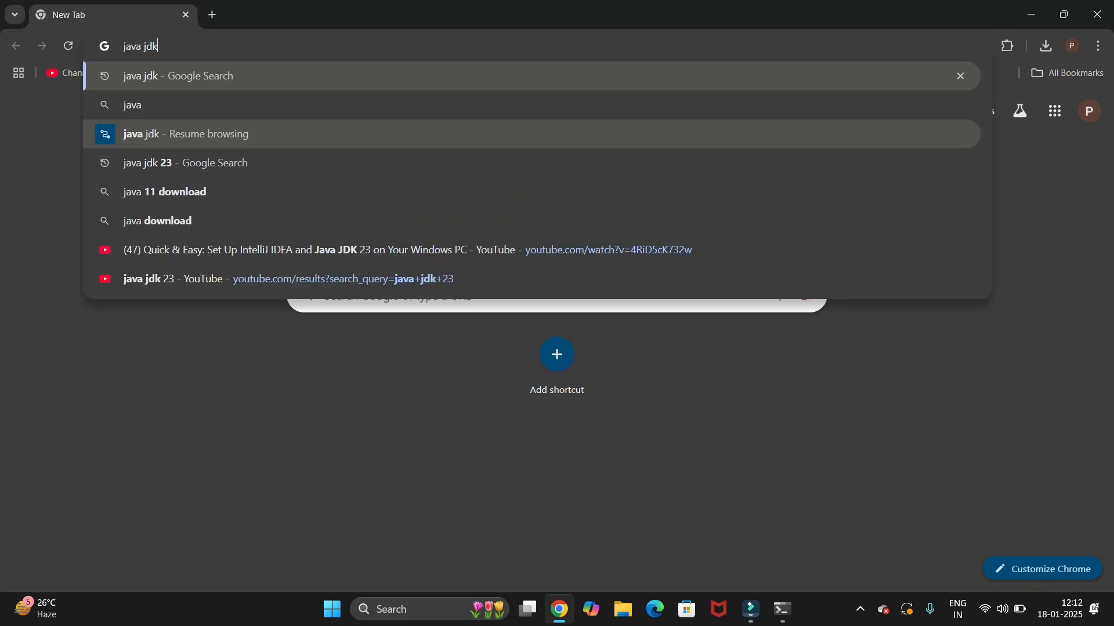
pyautogui.press('Return')
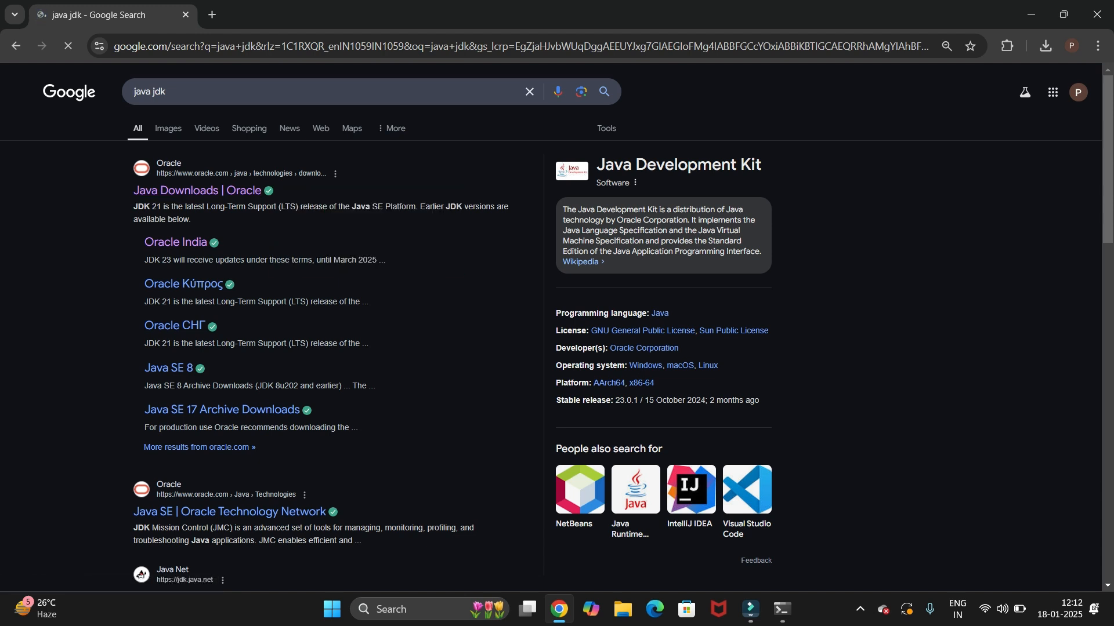
pyautogui.moveTo(131, 190); pyautogui.dragTo(253, 191)
pyautogui.click(253, 190)
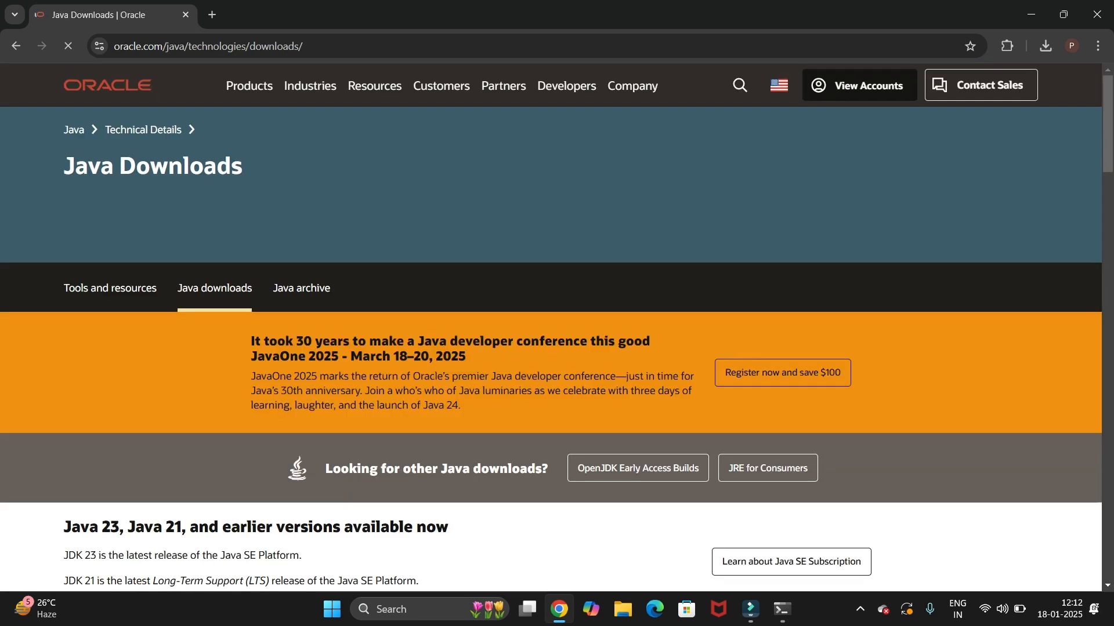
# - Examine the JDK versions and operating system downloads offered on Oracle's Java Downloads page
pyautogui.scroll(-3, 550, 348)
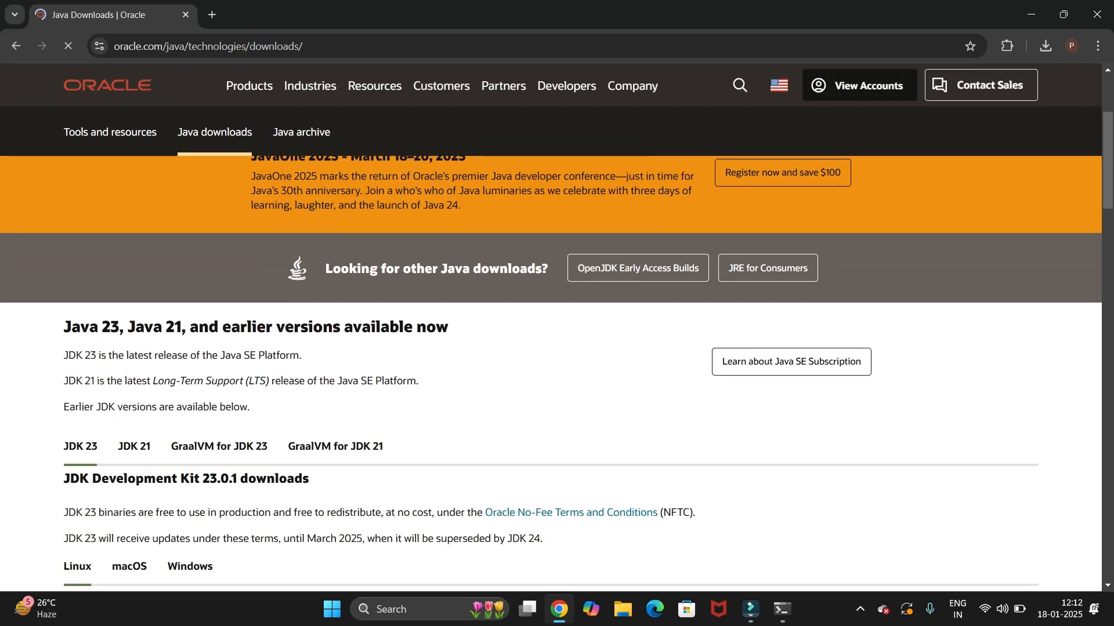
pyautogui.scroll(-2, 550, 371)
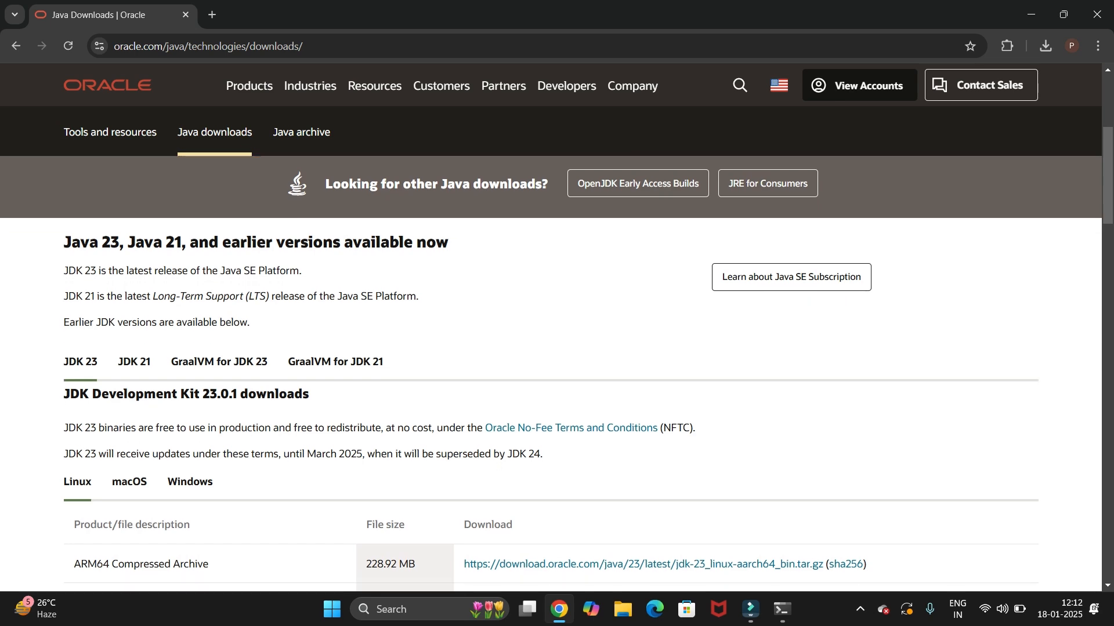
pyautogui.scroll(-1, 551, 372)
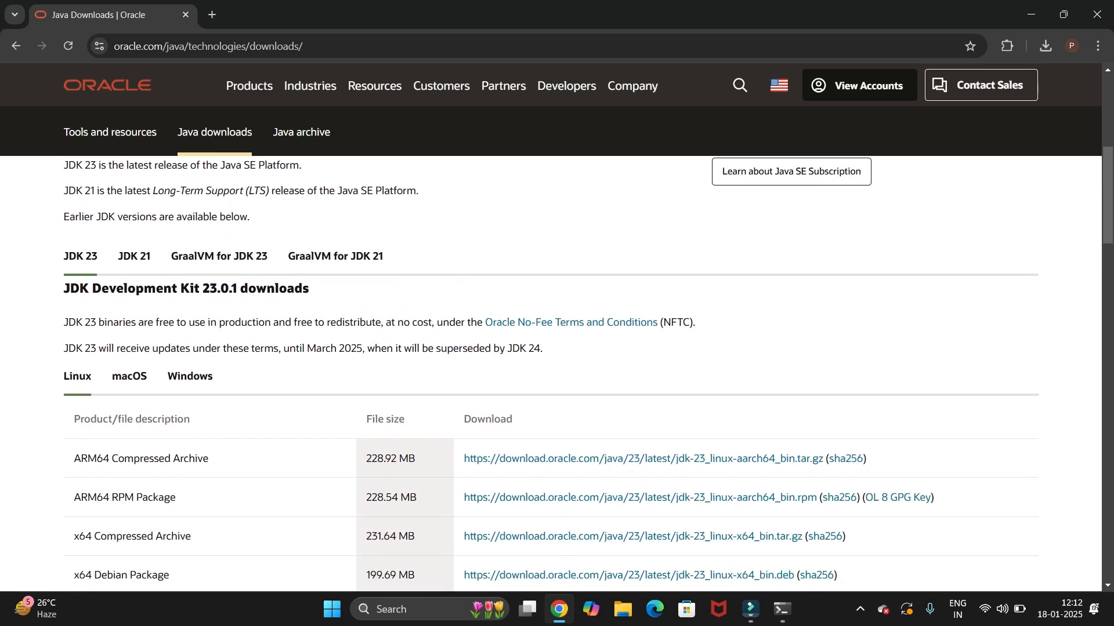
pyautogui.scroll(3, 551, 371)
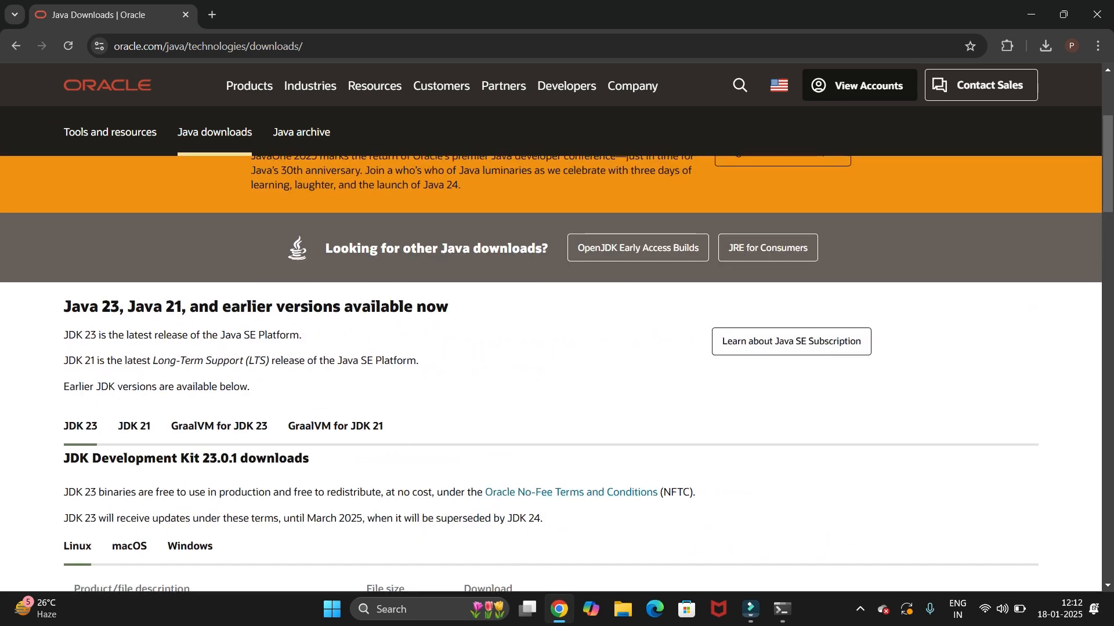
pyautogui.scroll(-15, 550, 371)
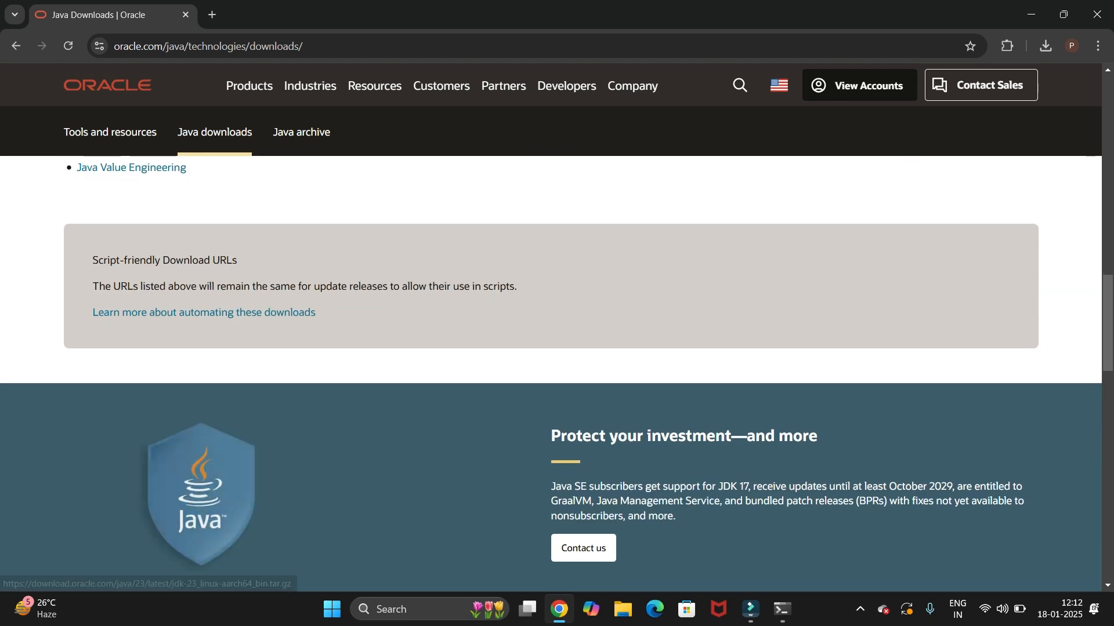
pyautogui.scroll(15, 551, 371)
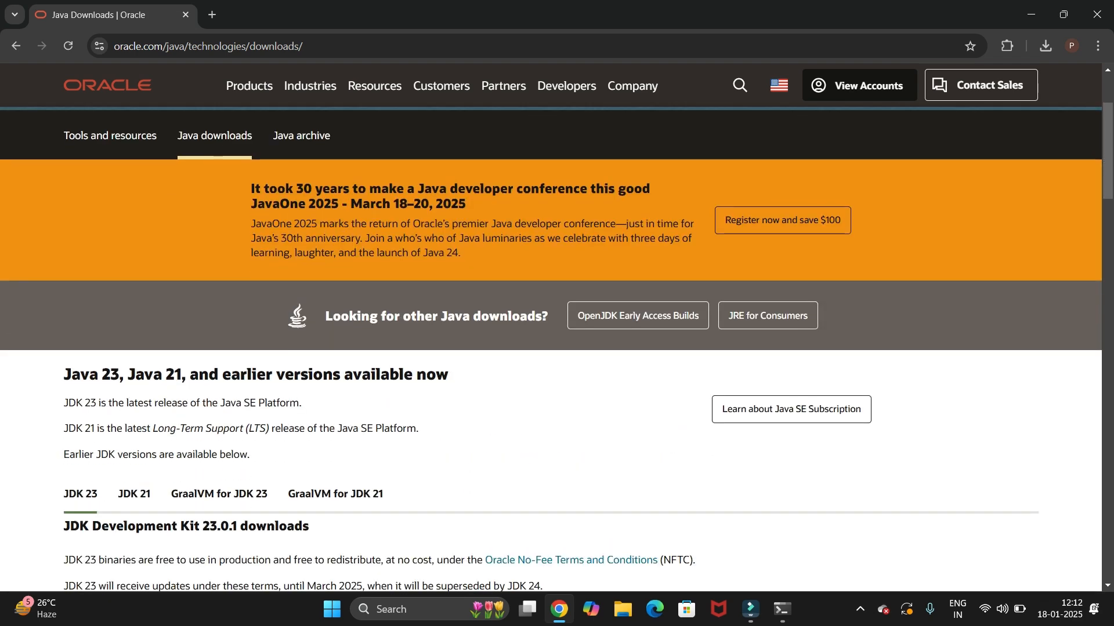
pyautogui.scroll(-2, 336, 407)
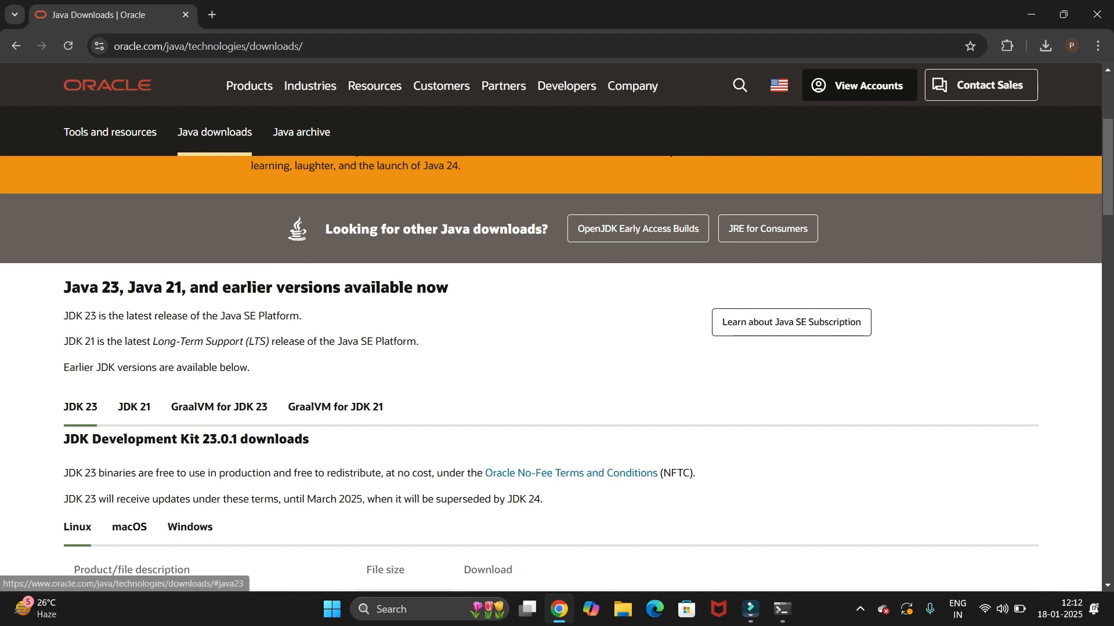
pyautogui.moveTo(104, 419); pyautogui.dragTo(65, 408)
pyautogui.click(104, 414)
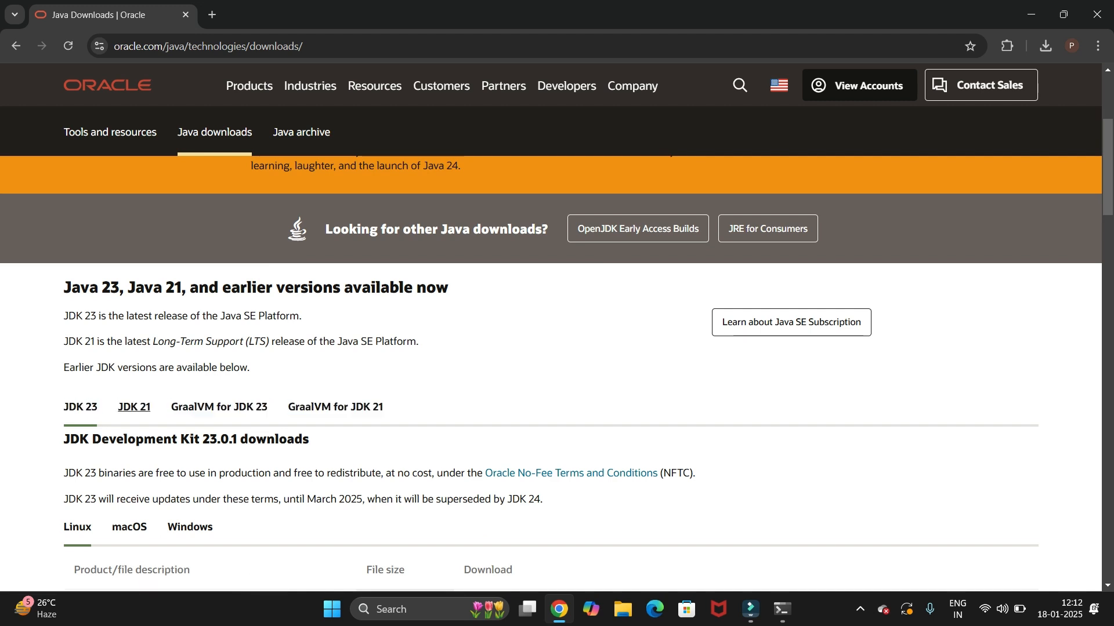
# - Show the JDK 21 downloads for Windows
pyautogui.click(134, 408)
pyautogui.scroll(-1, 191, 479)
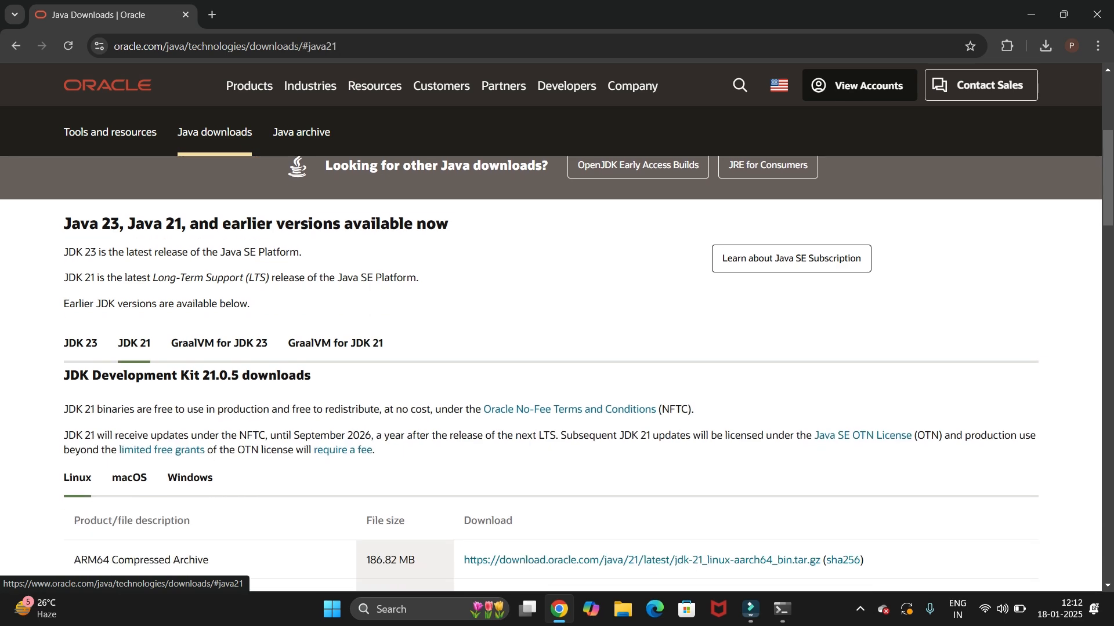
pyautogui.click(191, 478)
pyautogui.scroll(-3, 191, 478)
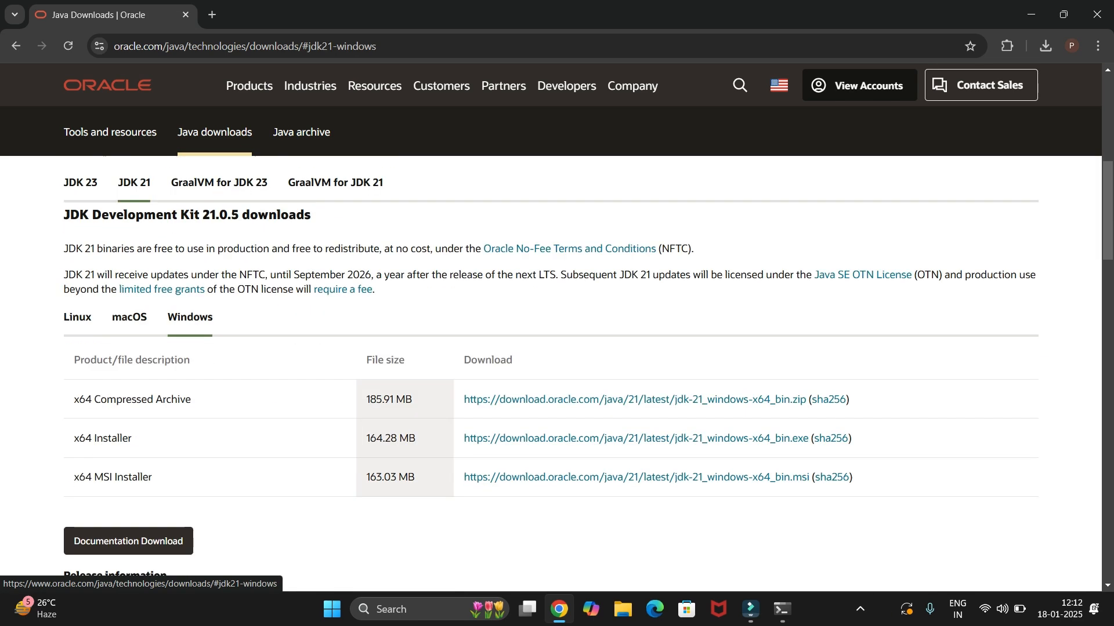
# - Download the JDK 21 x64 MSI Installer, jdk-21_windows-x64_bin.msi, and check its progress in the recent downloads
pyautogui.moveTo(74, 346); pyautogui.dragTo(153, 463)
pyautogui.click(261, 463)
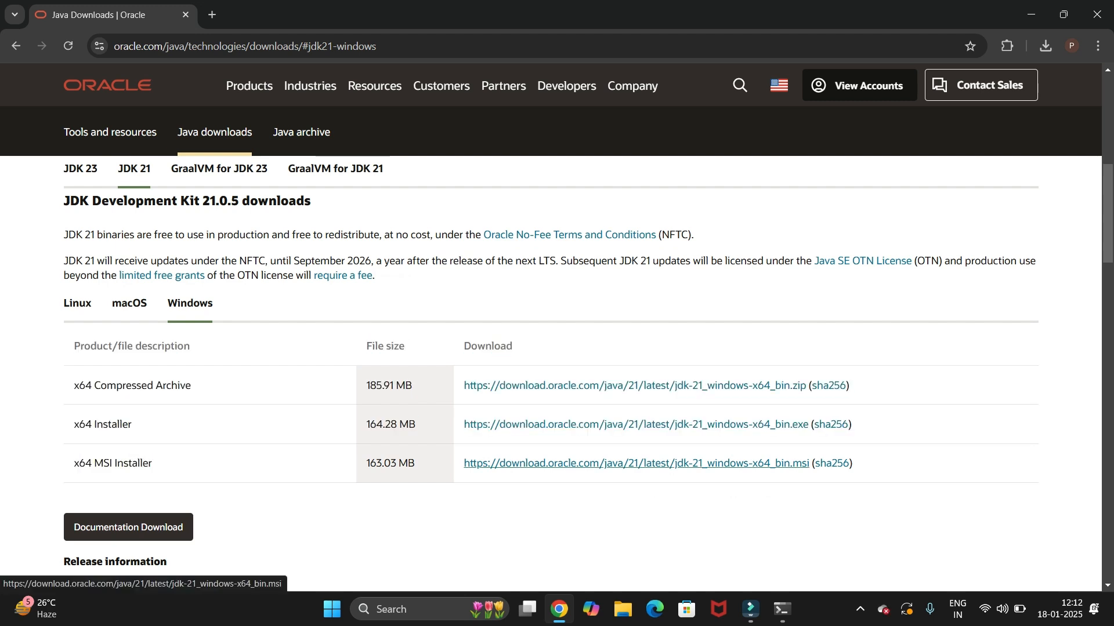
pyautogui.click(637, 463)
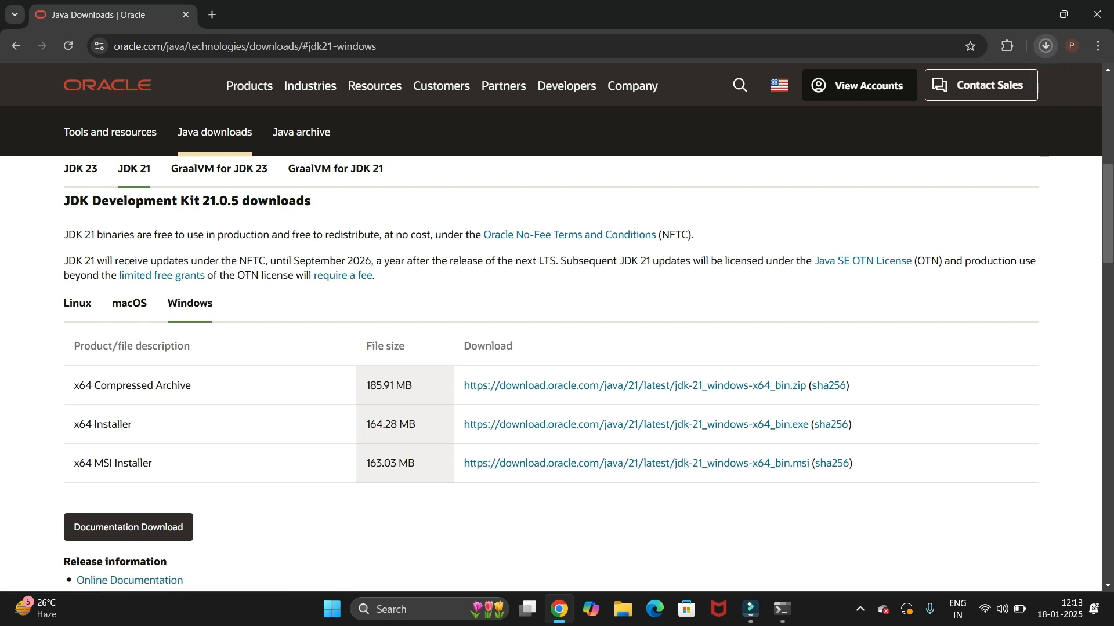
pyautogui.click(1046, 45)
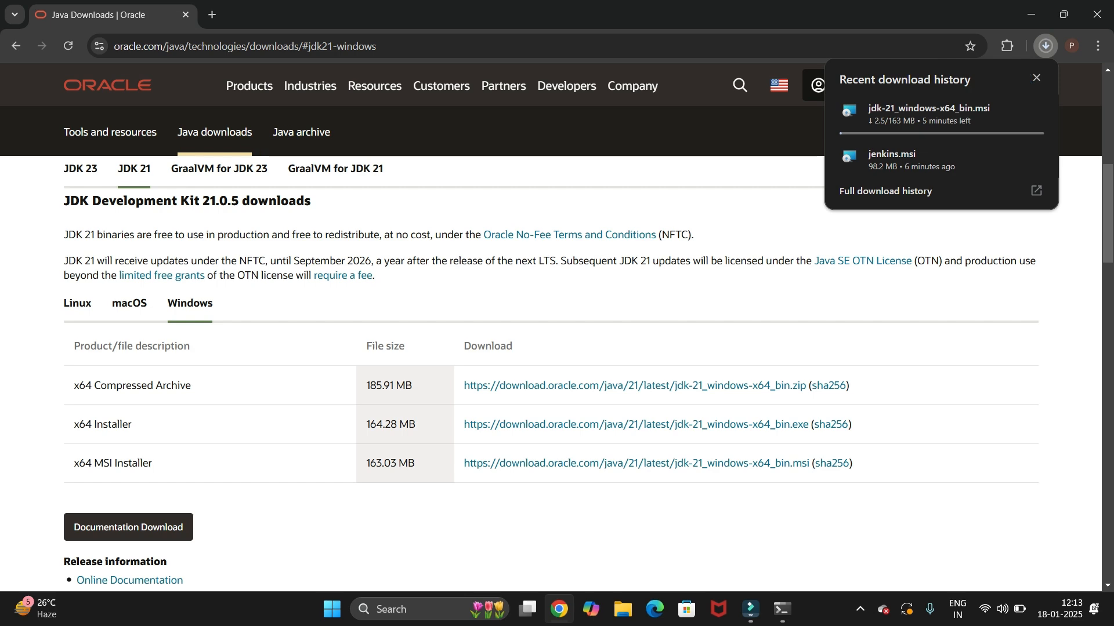
pyautogui.click(1036, 78)
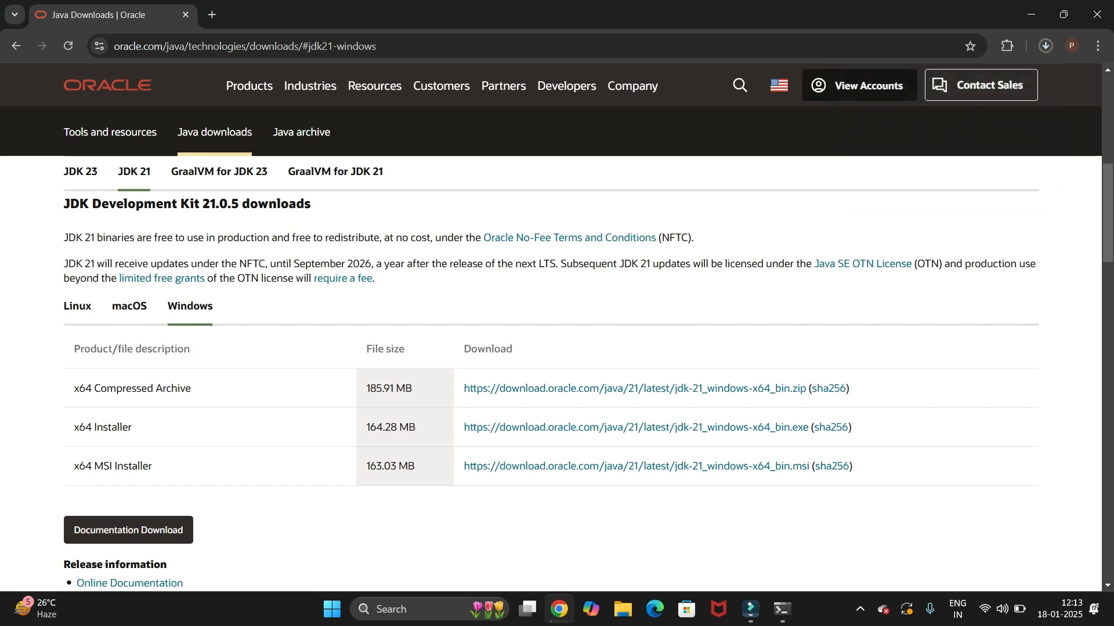
pyautogui.scroll(4, 557, 360)
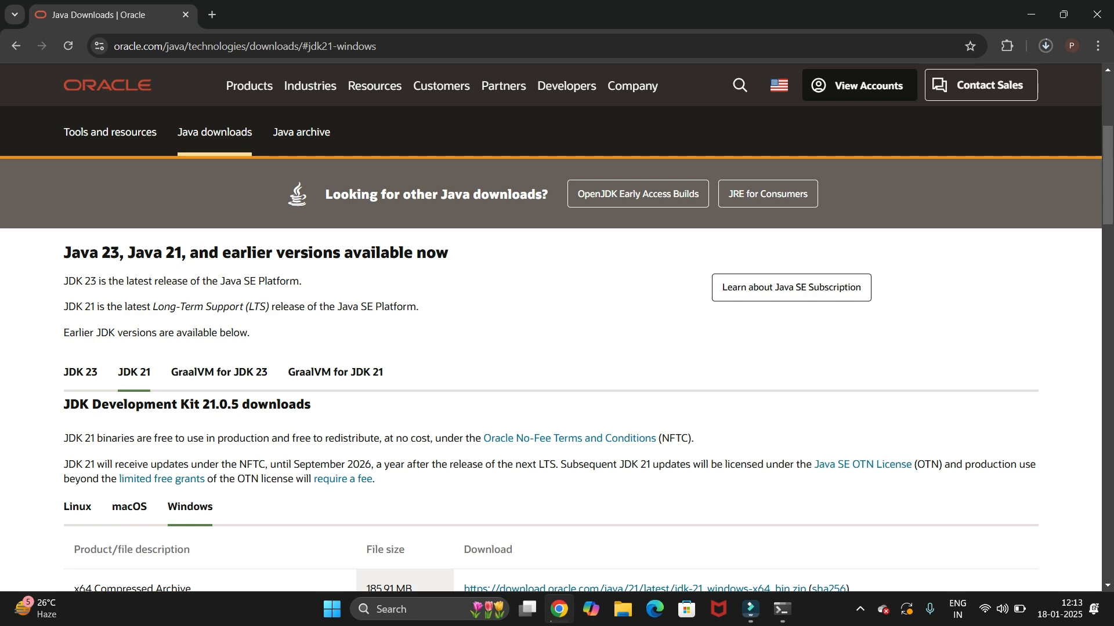
pyautogui.click(751, 609)
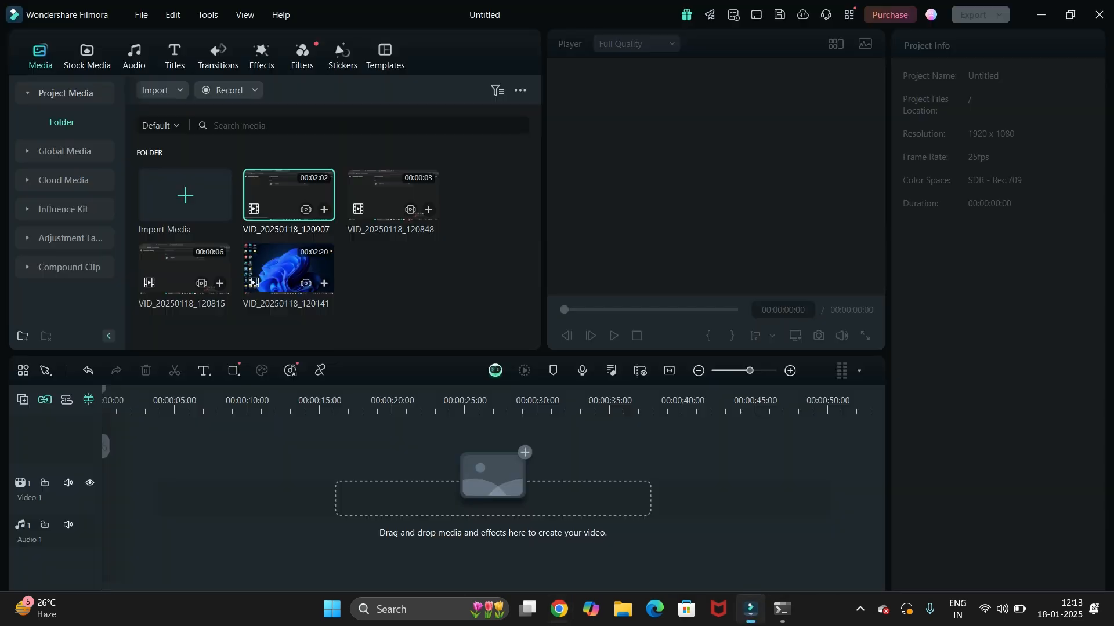
pyautogui.click(229, 90)
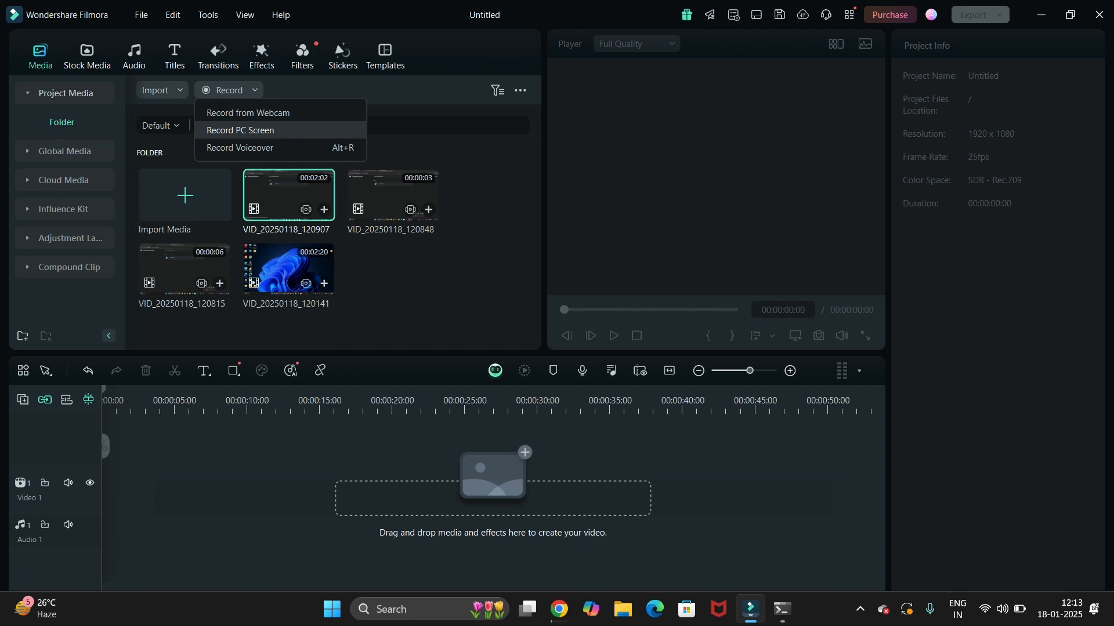
pyautogui.click(237, 129)
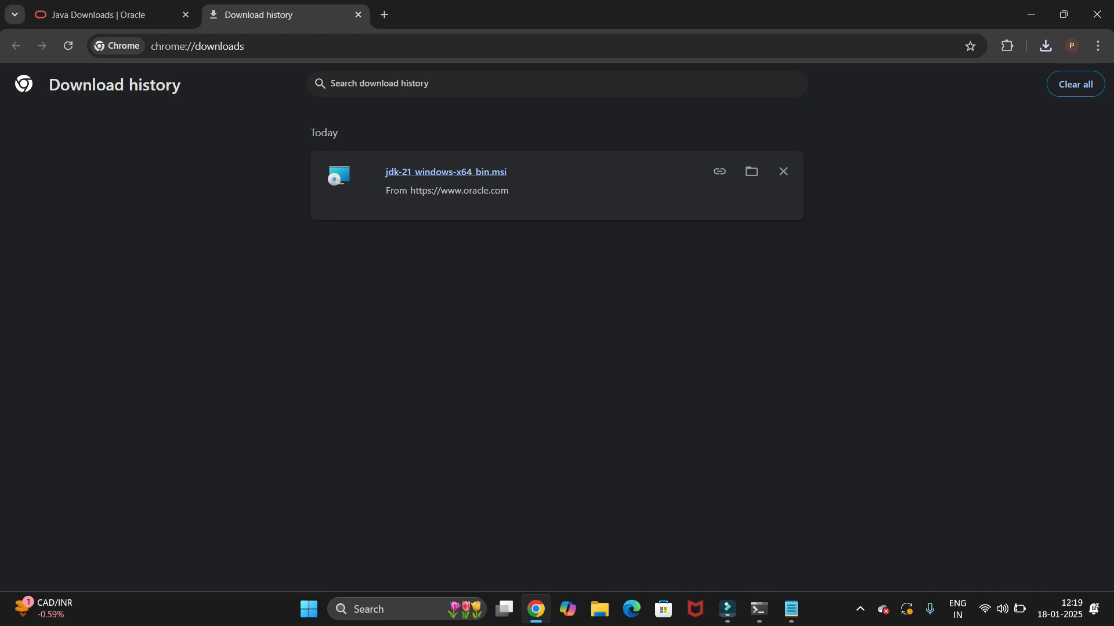
# - Run the downloaded jdk-21_windows-x64_bin.msi, install the JDK to the default folder C:\Program Files\Java\jdk-21\, and close the wizard
pyautogui.click(446, 172)
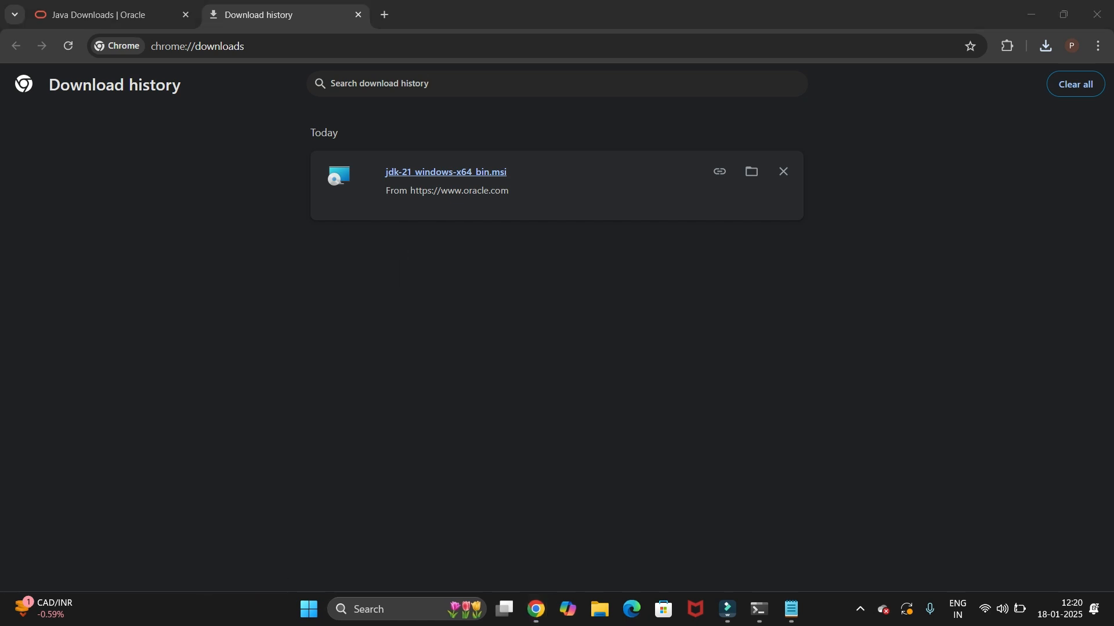
pyautogui.press('super+d')
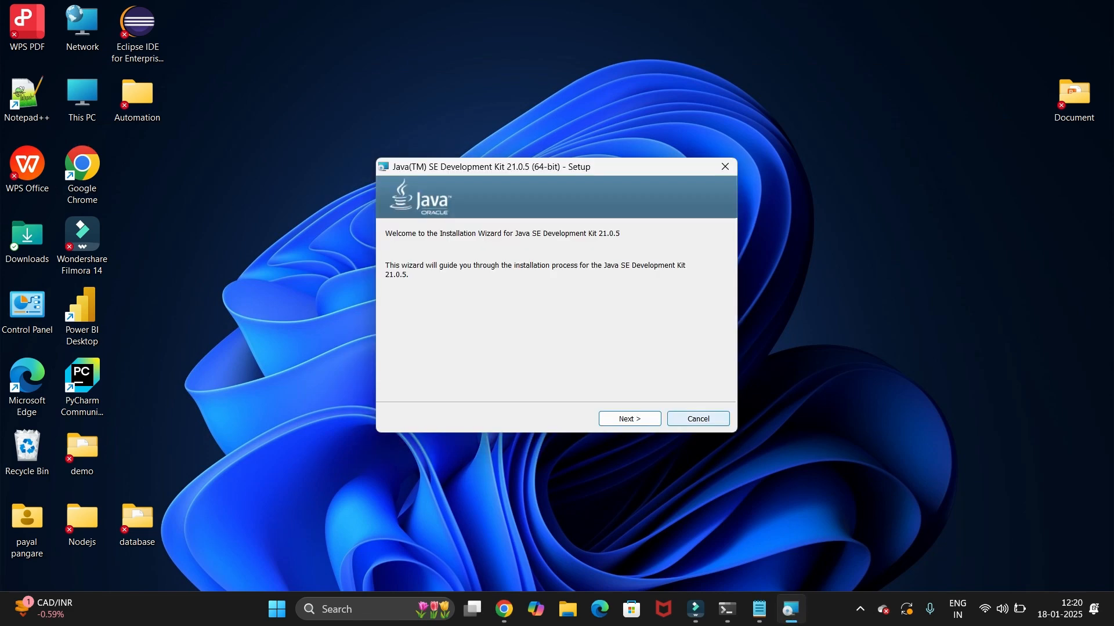
pyautogui.press('Return')
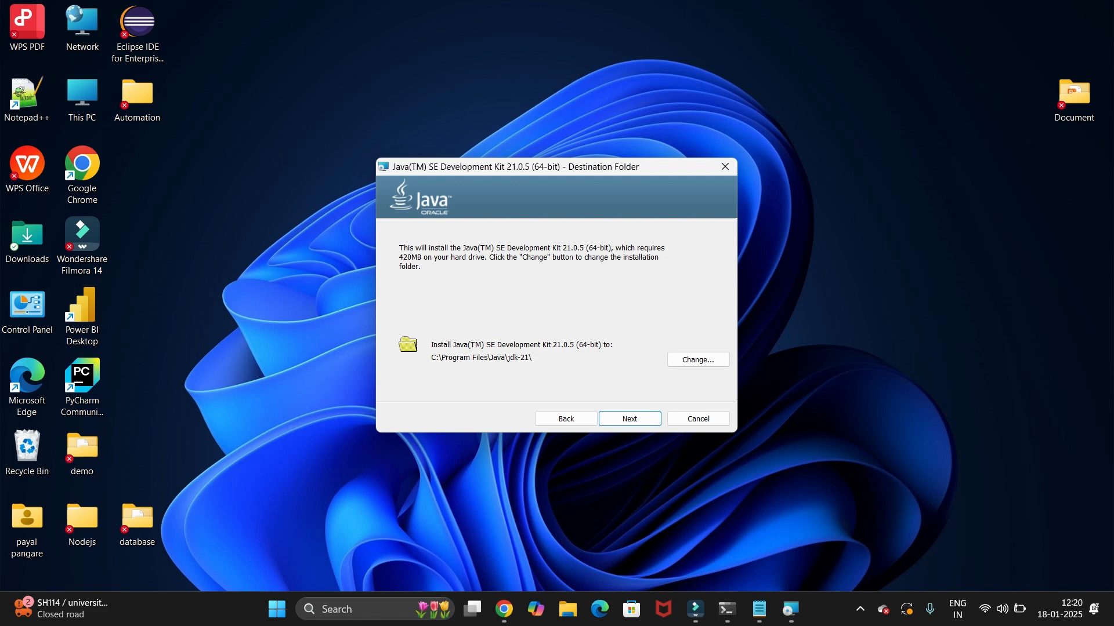
pyautogui.press('Return')
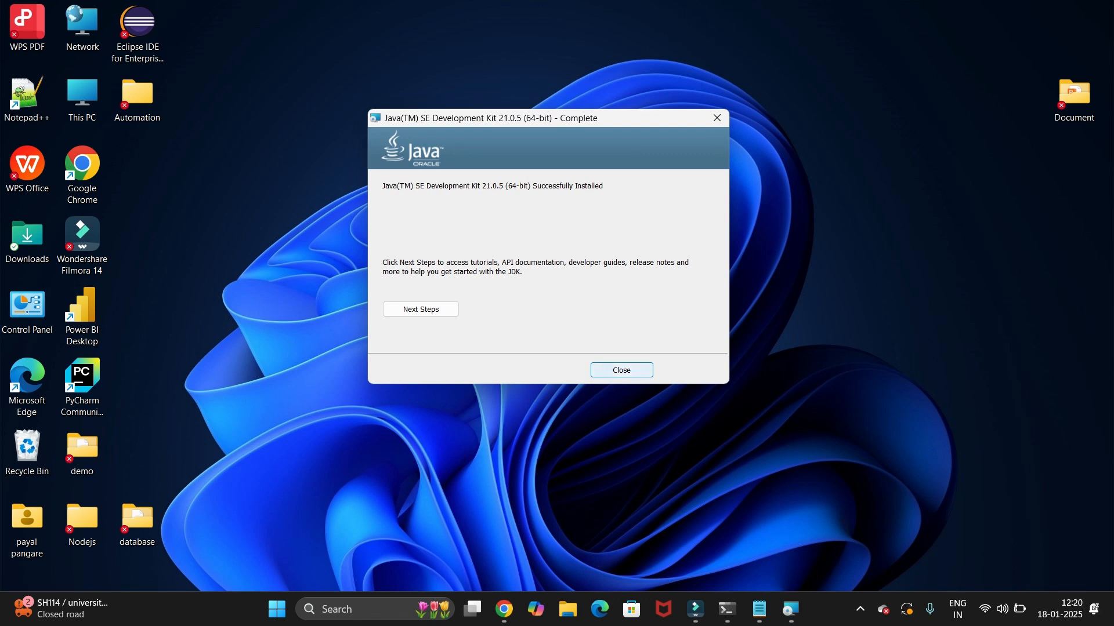
pyautogui.press('Return')
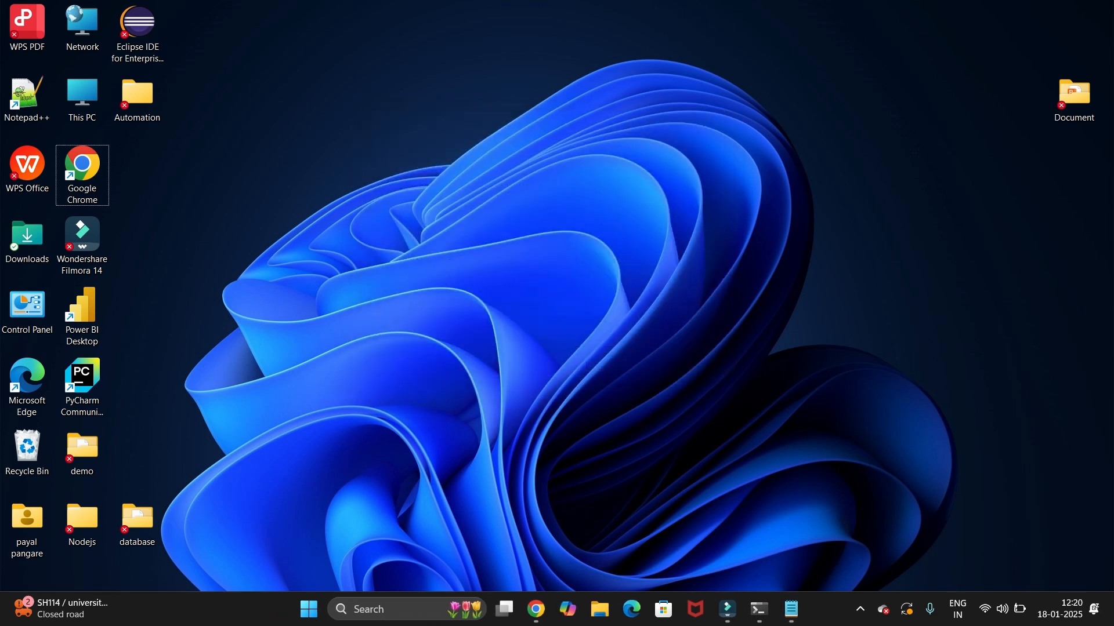
# - Browse to C:\Program Files\Java\jdk-21\bin in File Explorer, copy the folder path, and minimize the window
pyautogui.doubleClick(26, 528)
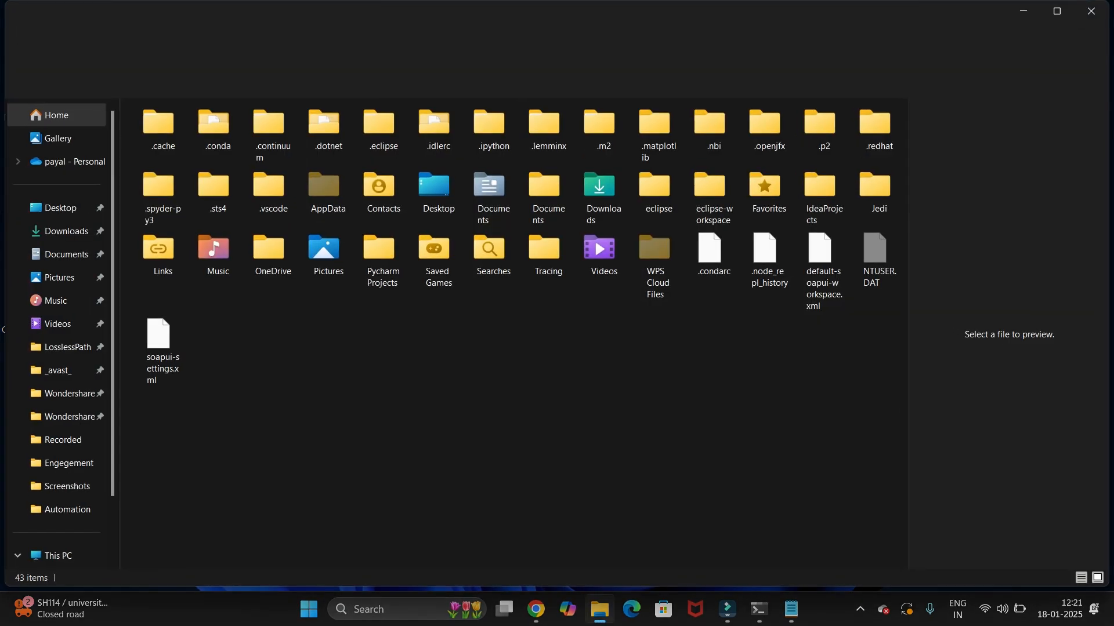
pyautogui.scroll(-2, 58, 487)
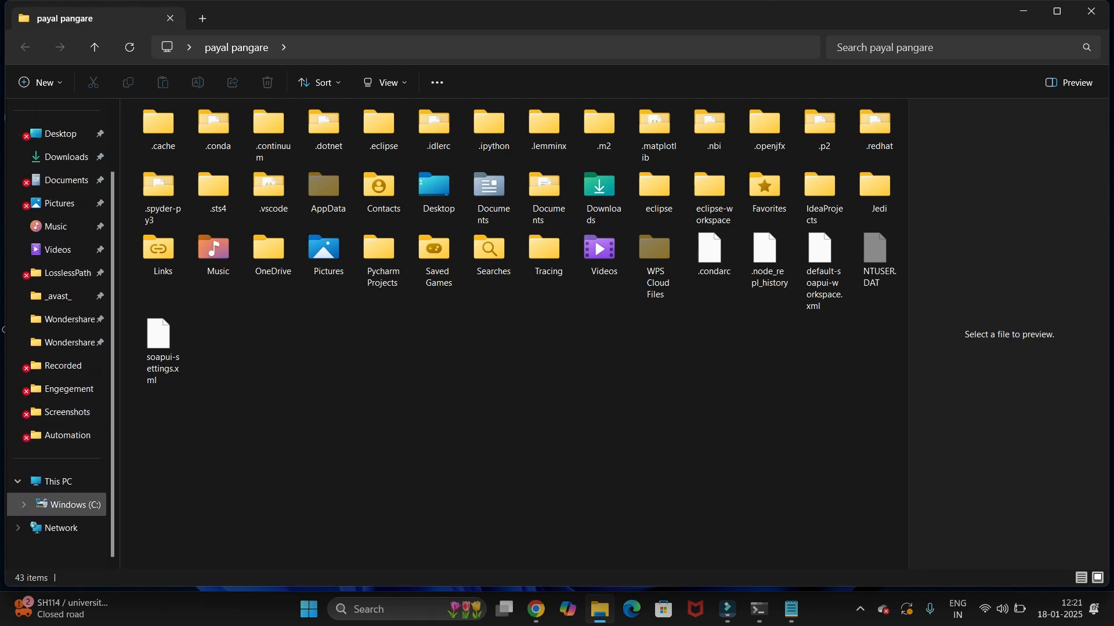
pyautogui.click(64, 505)
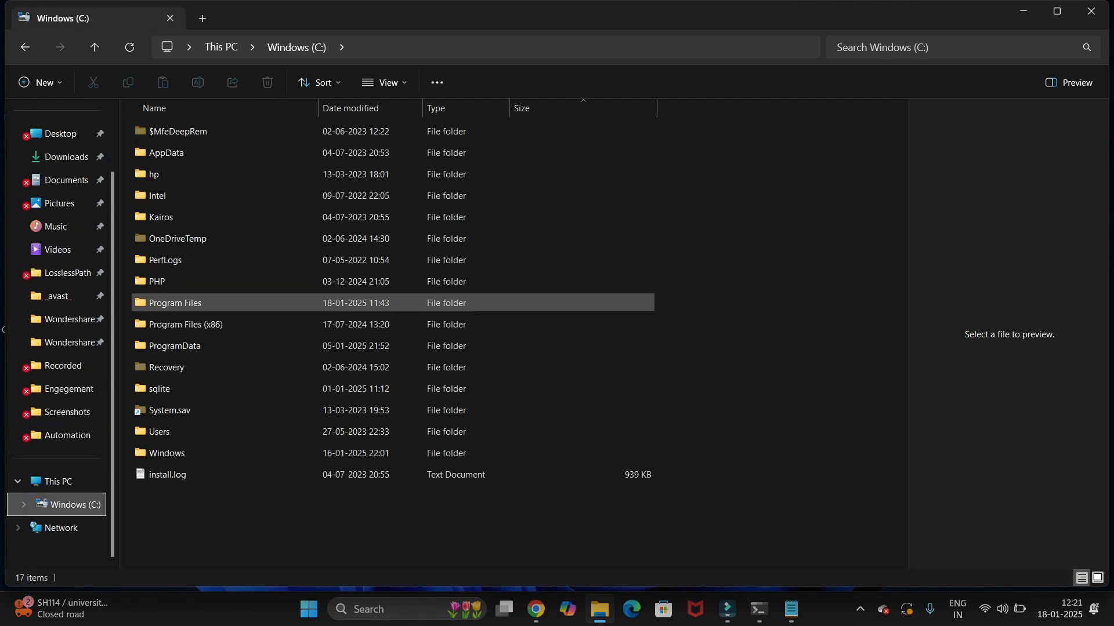
pyautogui.doubleClick(174, 303)
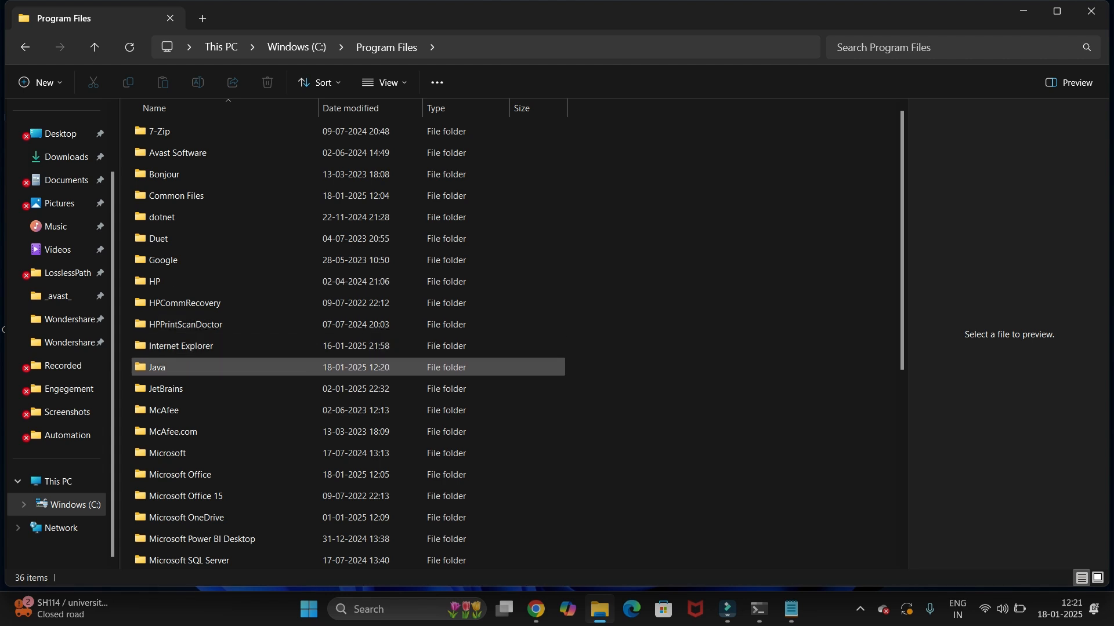
pyautogui.press('Return')
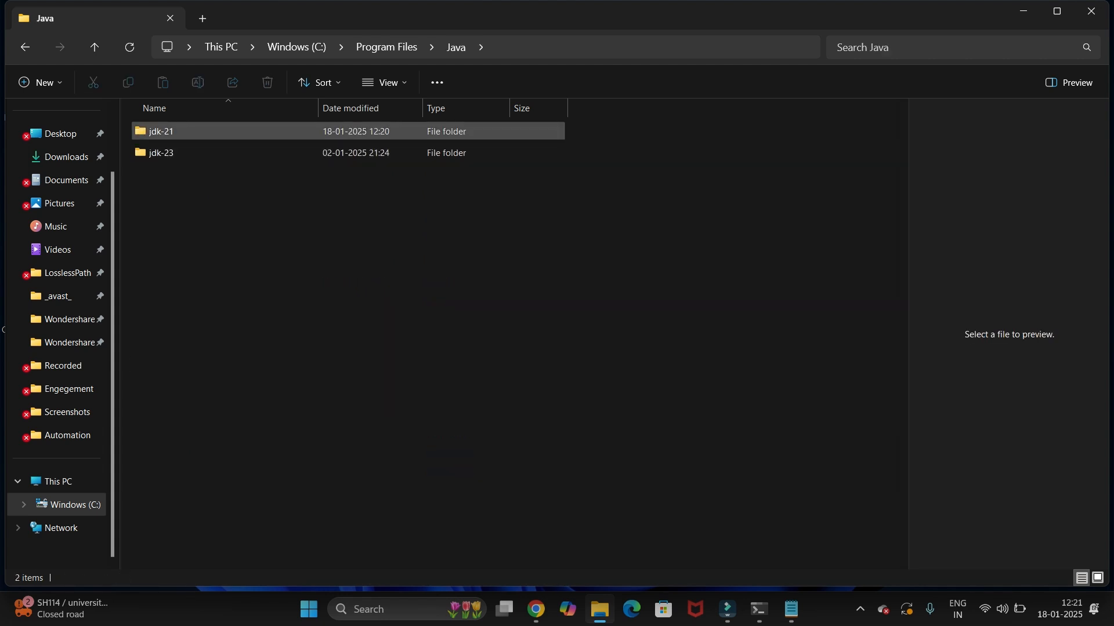
pyautogui.press('Return')
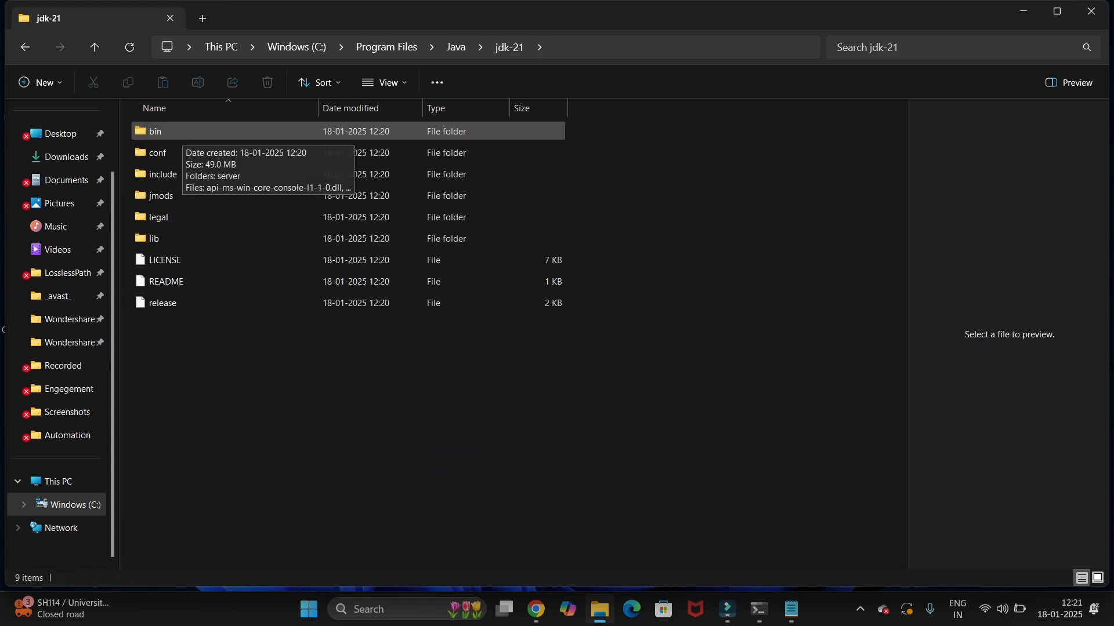
pyautogui.press('Return')
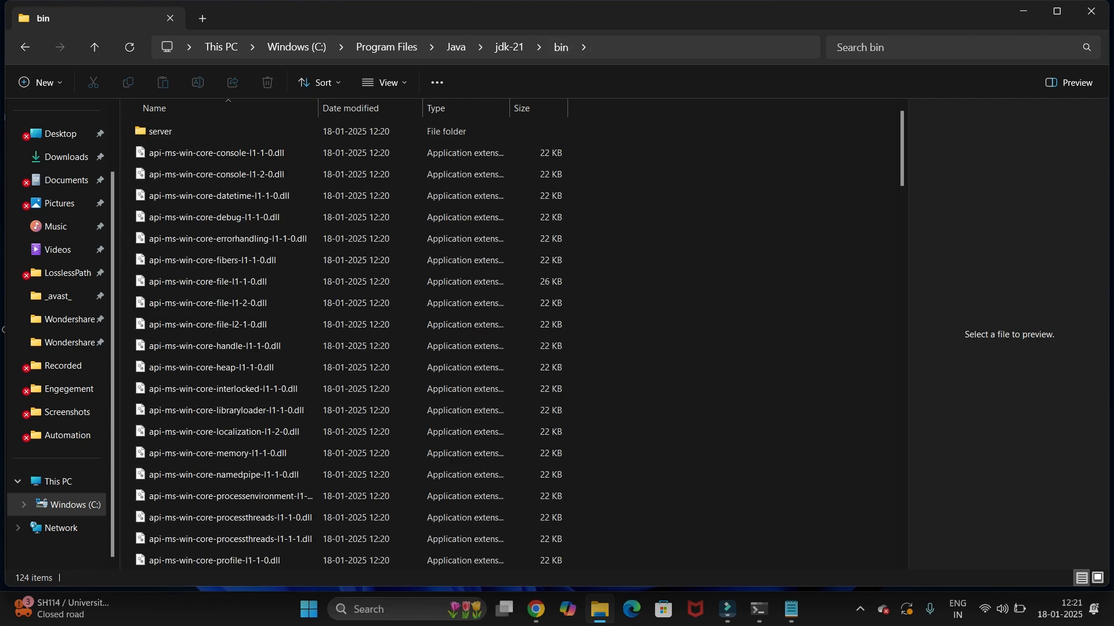
pyautogui.hotkey('alt', 'd')
pyautogui.hotkey('ctrl', 'c')
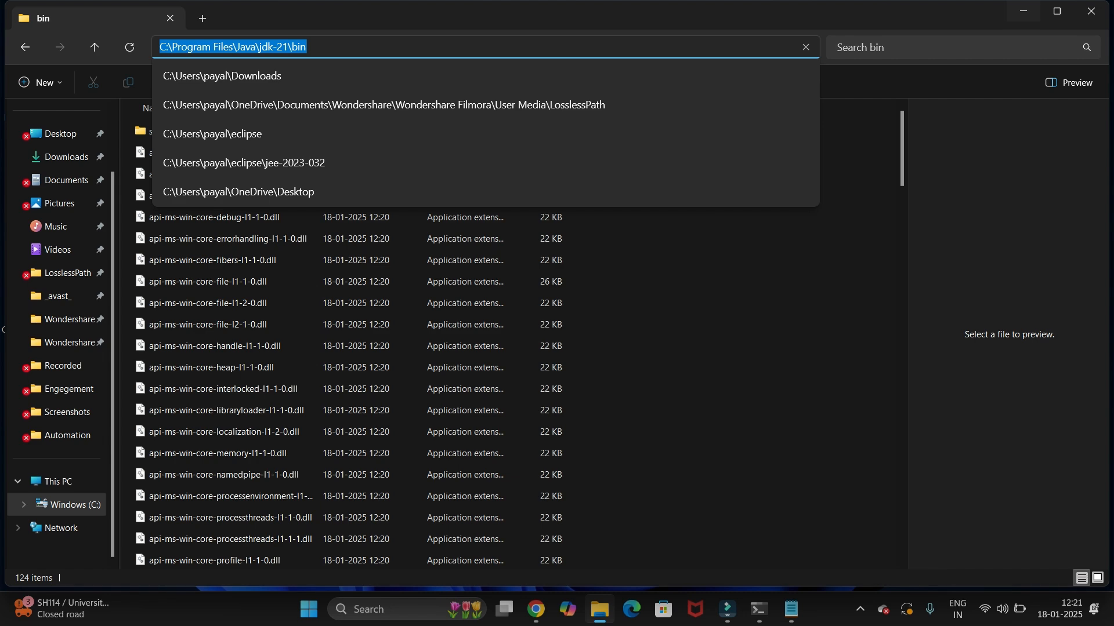
pyautogui.click(1023, 11)
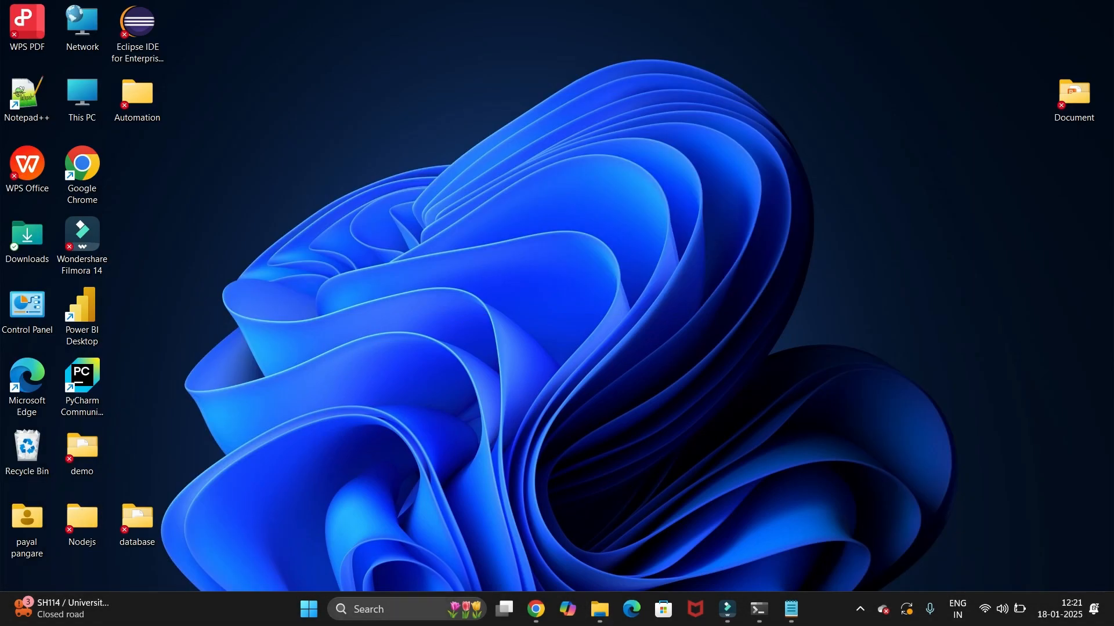
# - Search Windows for "env" and open the Environment Variables dialog from the system environment variable settings
pyautogui.press('super+s')
pyautogui.write('env')
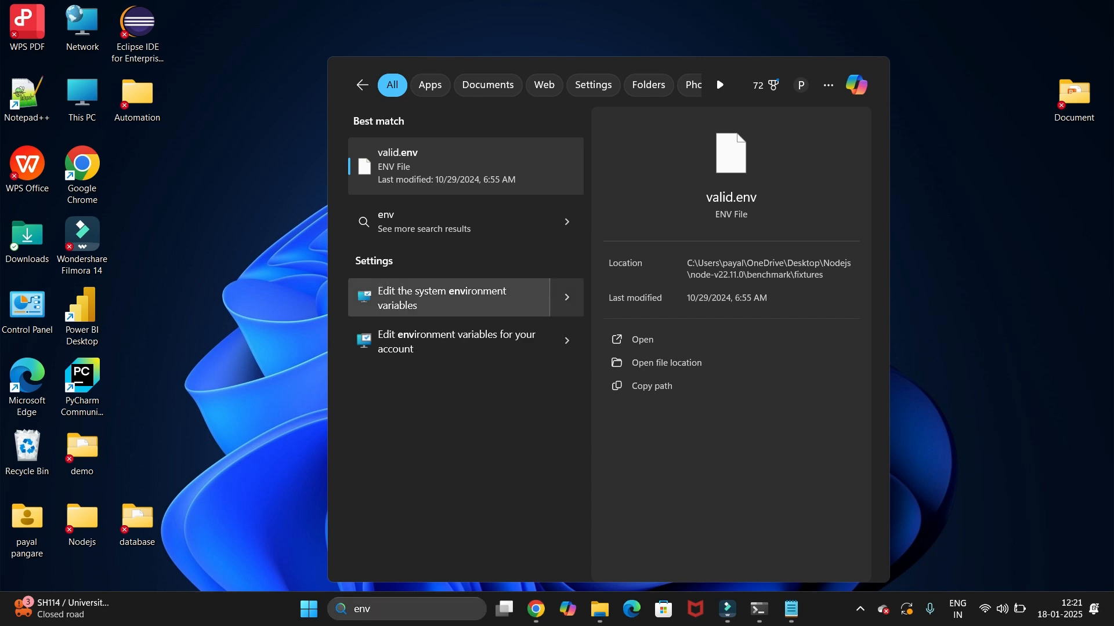
pyautogui.click(447, 298)
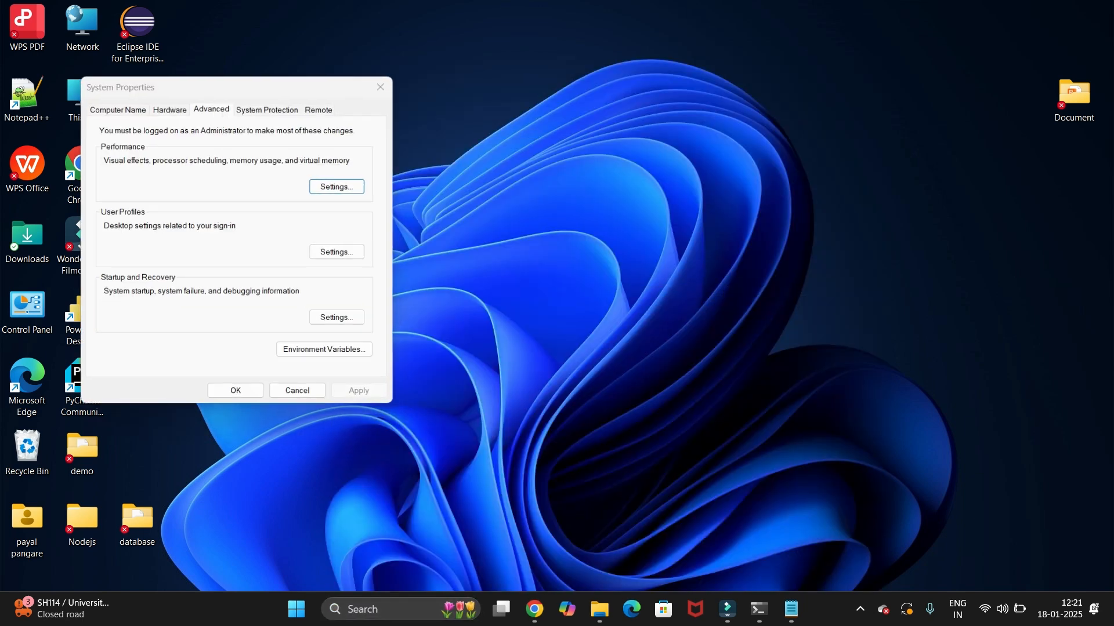
pyautogui.moveTo(318, 87); pyautogui.dragTo(492, 62)
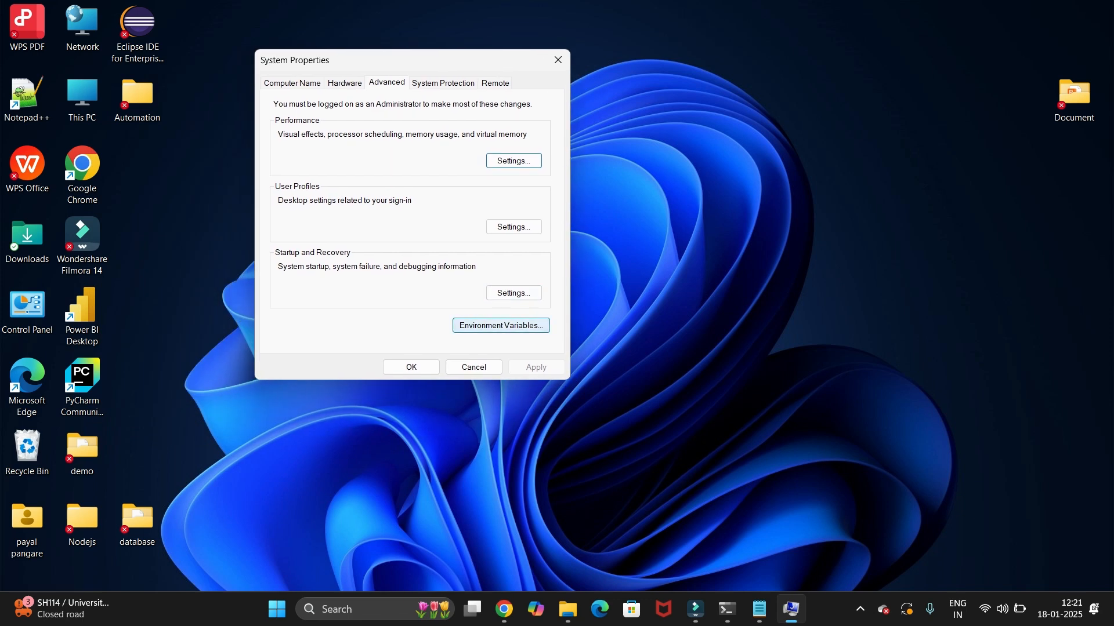
pyautogui.click(501, 325)
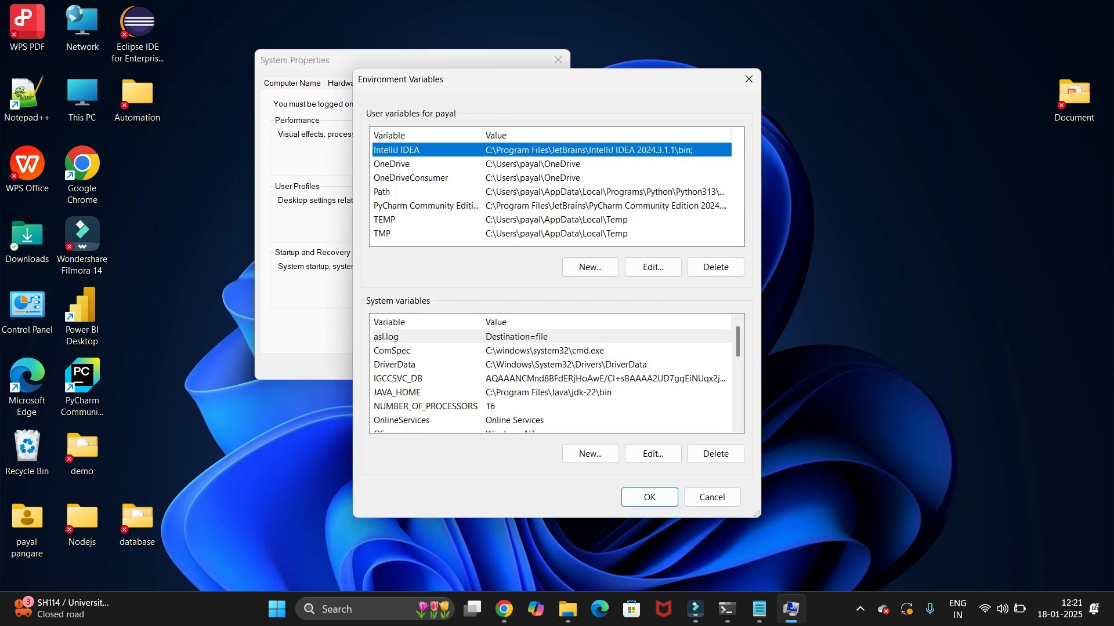
# - Add C:\Program Files\Java\jdk-21\bin as a new entry in the system Path variable and accept all the open dialogs
pyautogui.scroll(-1, 554, 375)
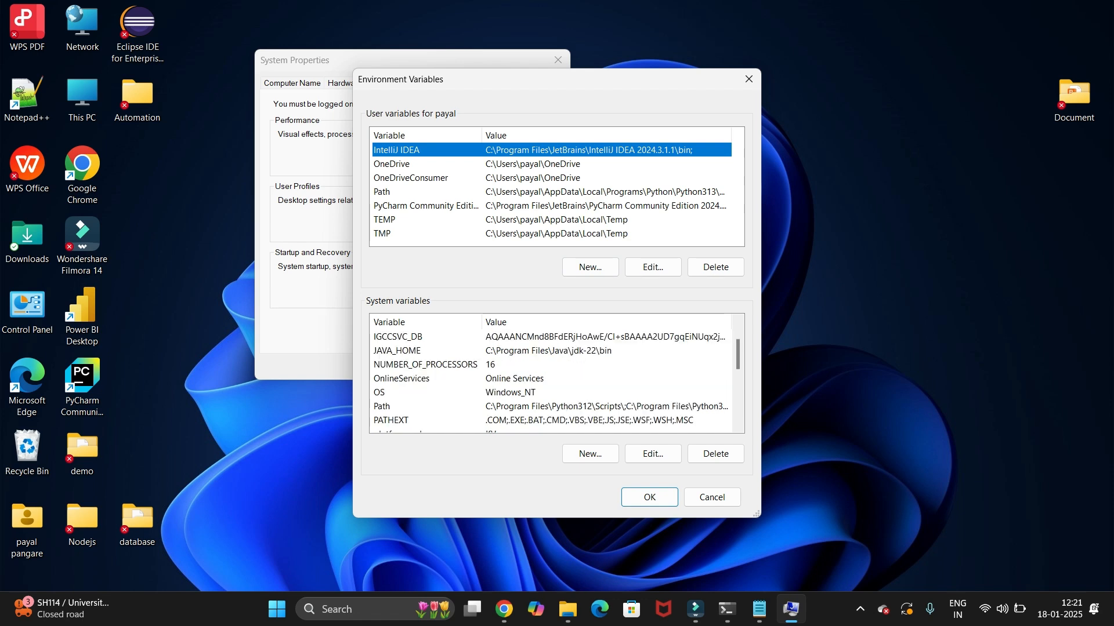
pyautogui.click(382, 407)
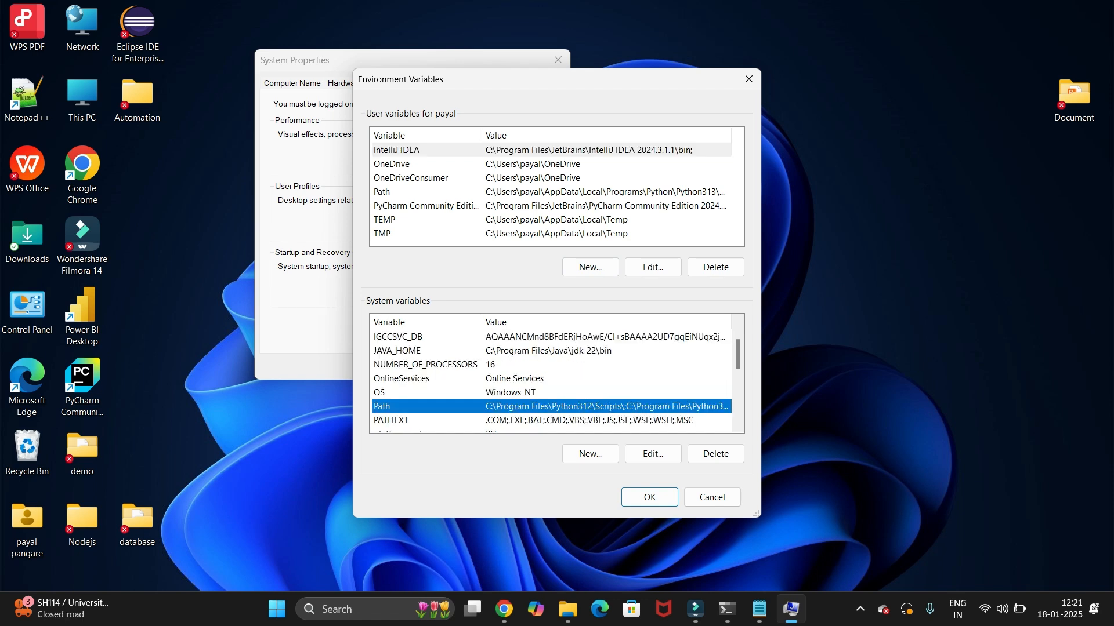
pyautogui.click(652, 453)
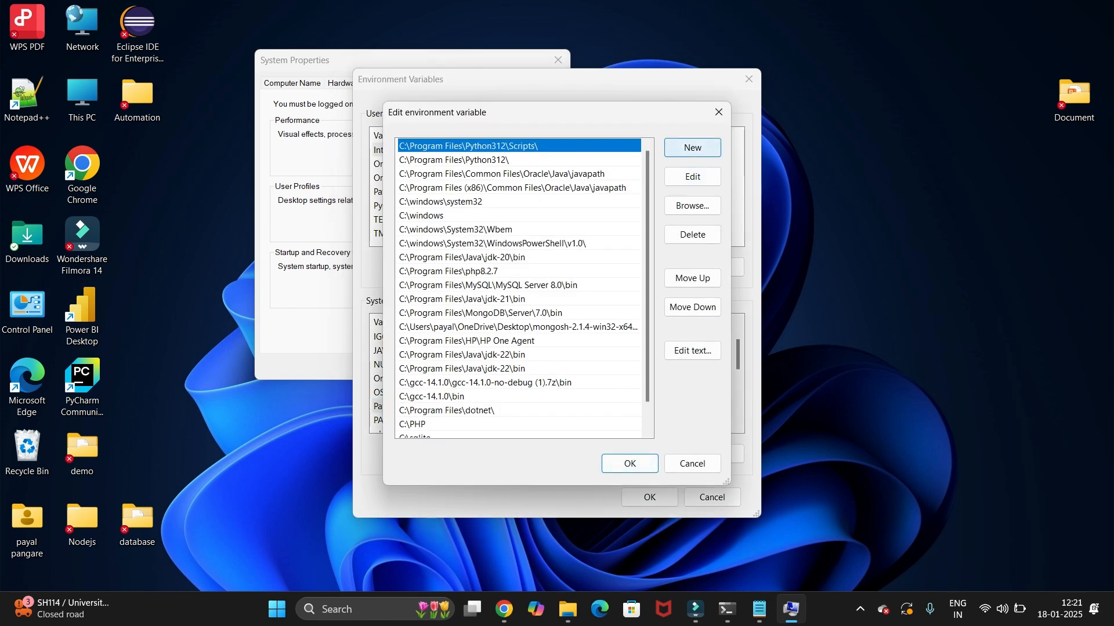
pyautogui.click(692, 147)
pyautogui.hotkey('ctrl', 'v')
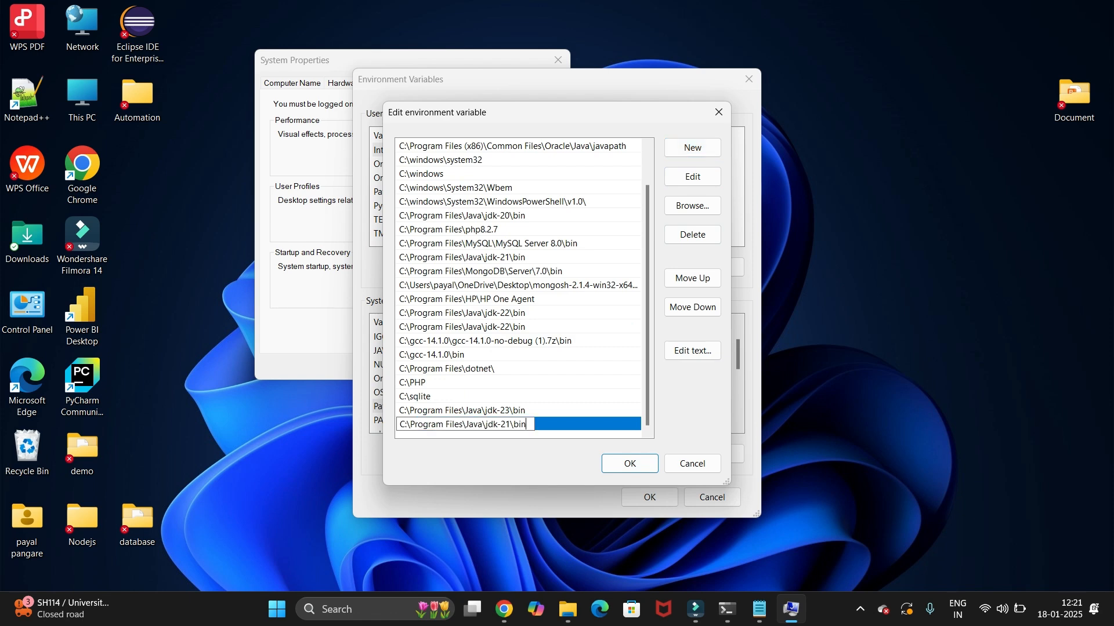
pyautogui.press('Return')
pyautogui.press('Return')
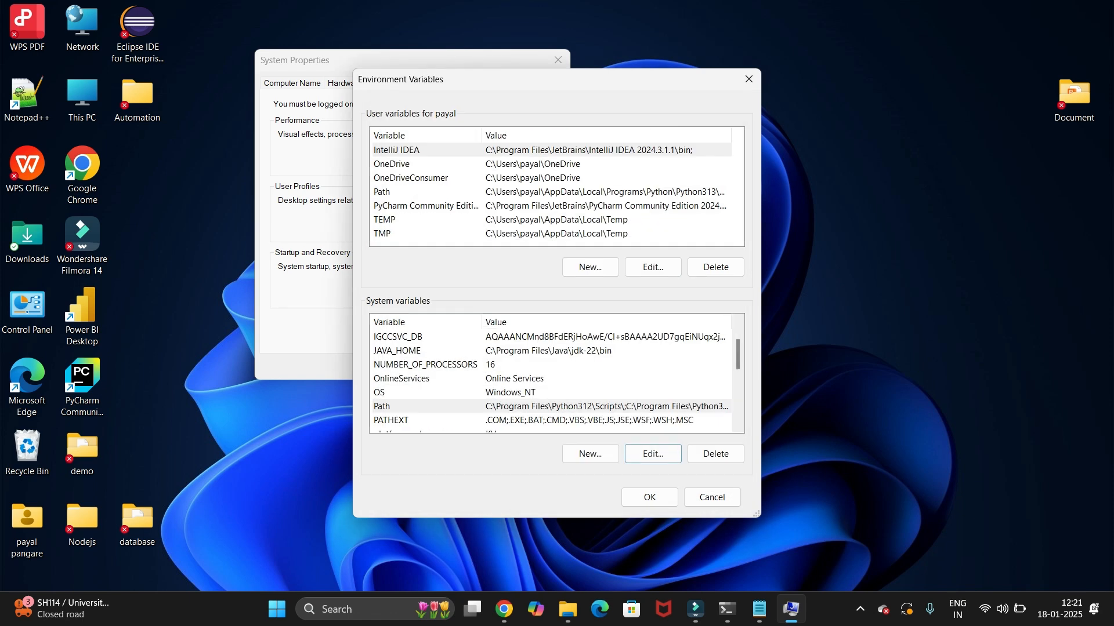
pyautogui.press('Return')
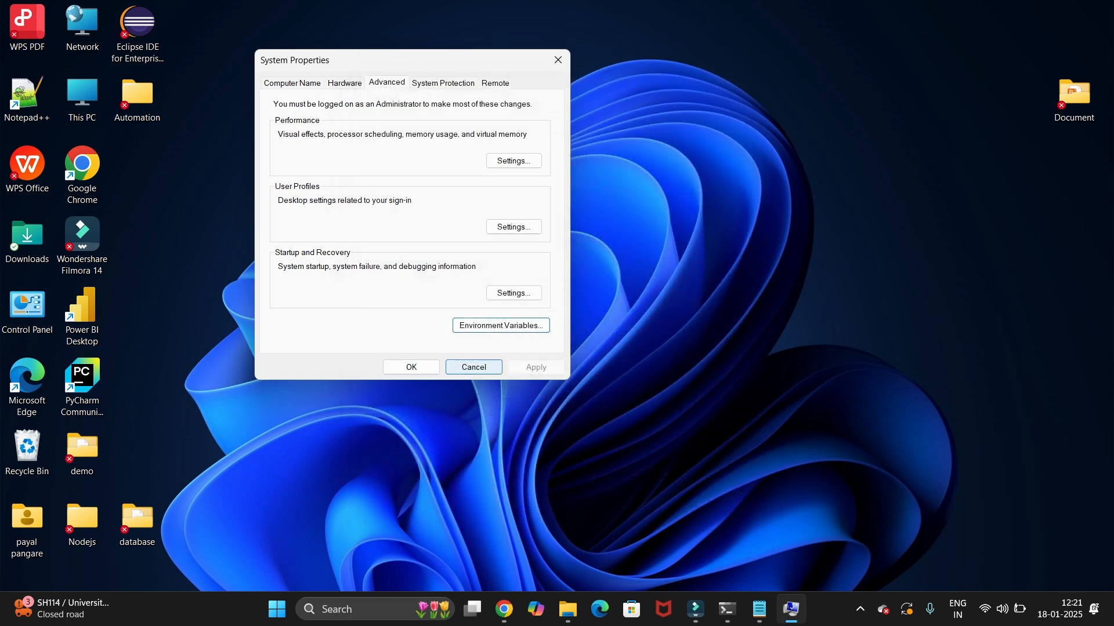
pyautogui.press('Return')
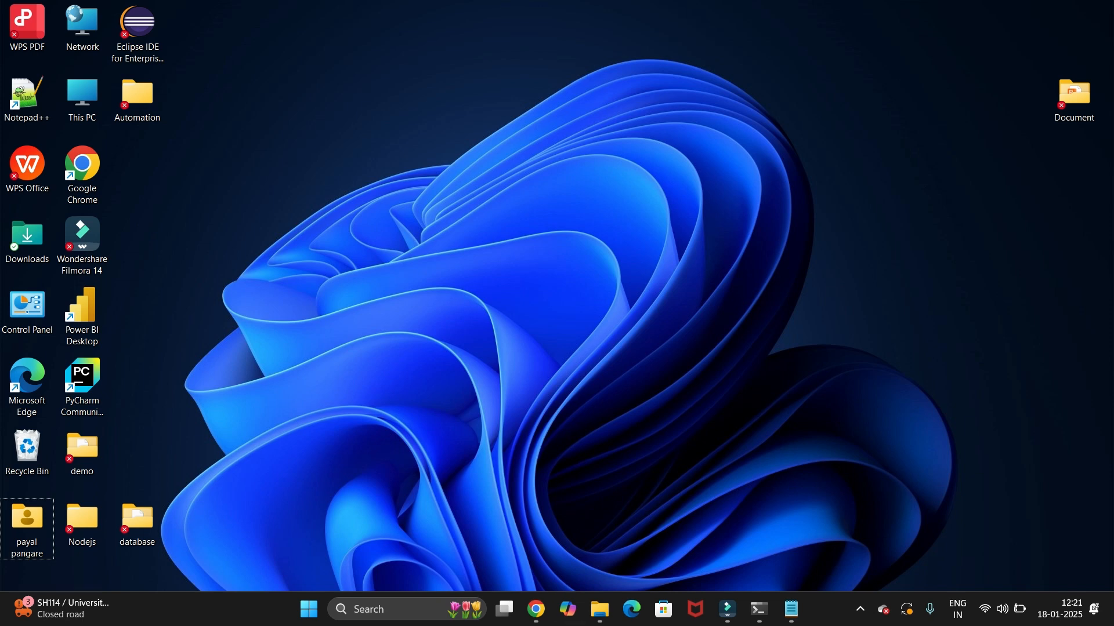
# - Switch to Google Chrome, search for "jenkins download" in a new tab, and open the Jenkins "Download and deploy" page
pyautogui.click(536, 609)
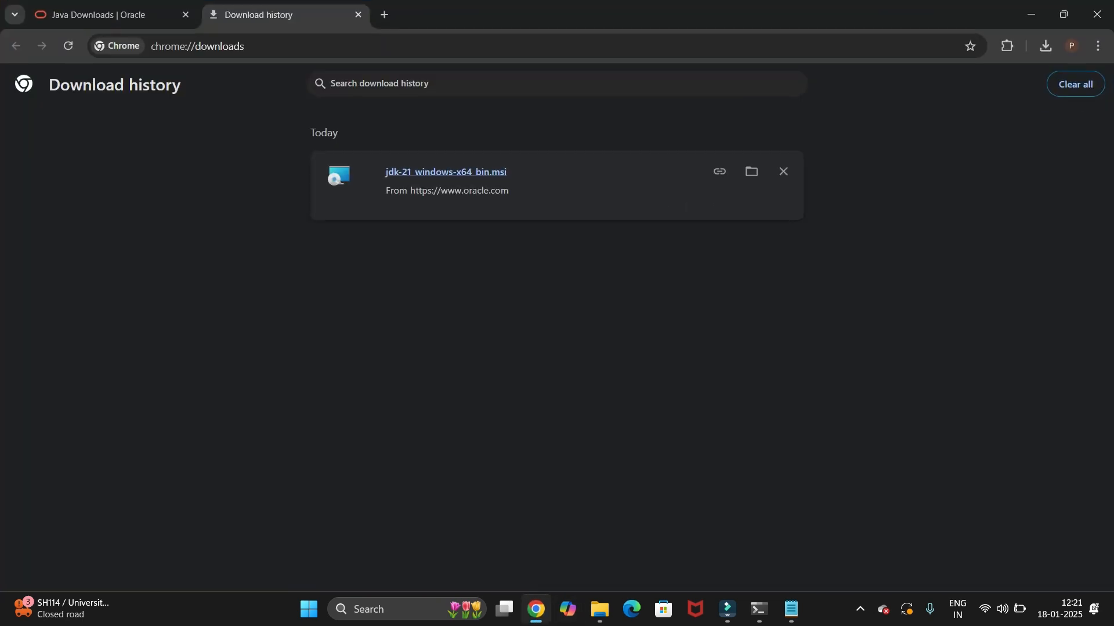
pyautogui.click(384, 15)
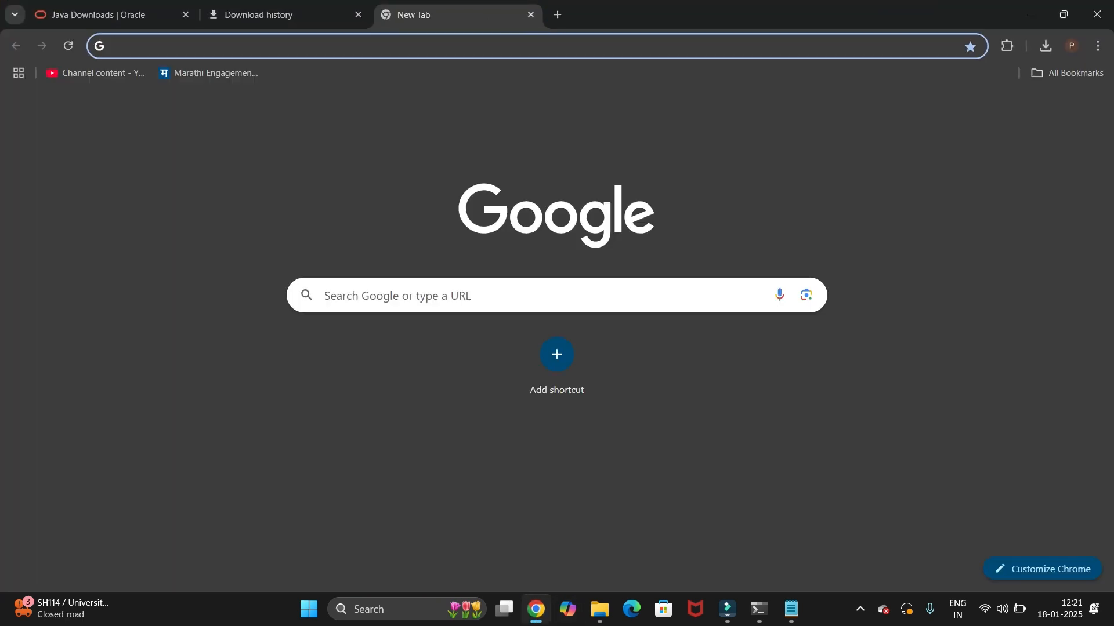
pyautogui.write('je')
pyautogui.press('Right')
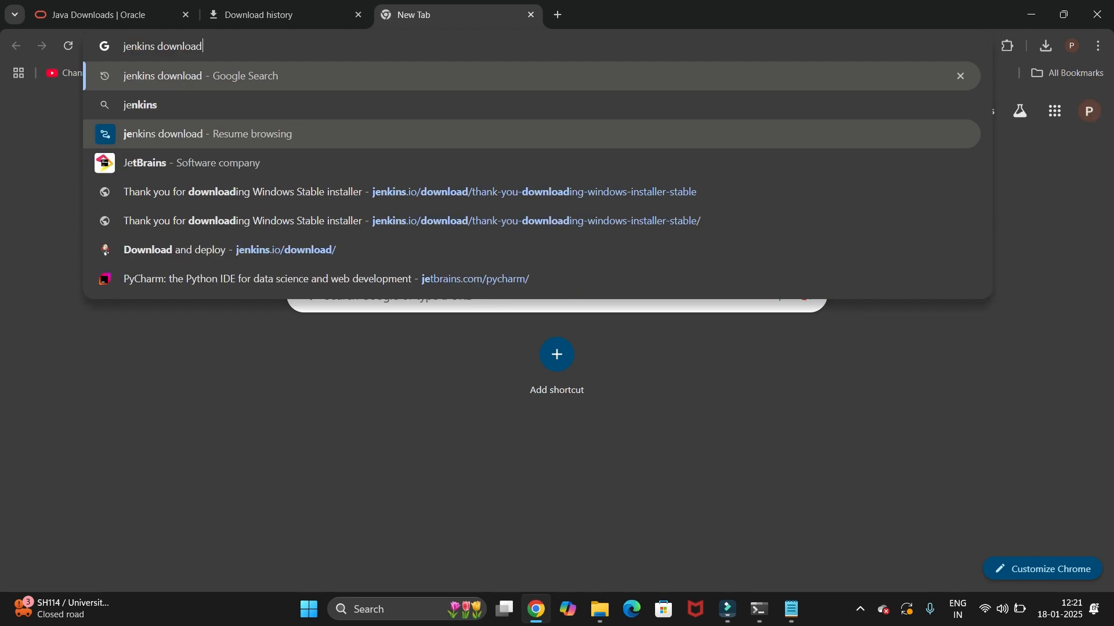
pyautogui.press('Return')
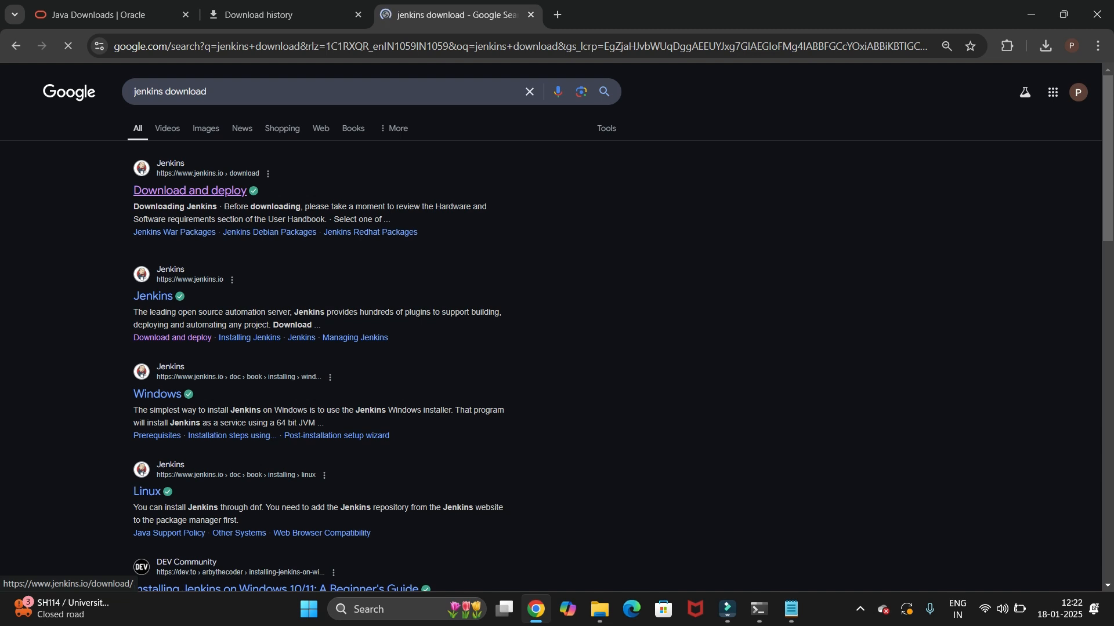
pyautogui.doubleClick(160, 191)
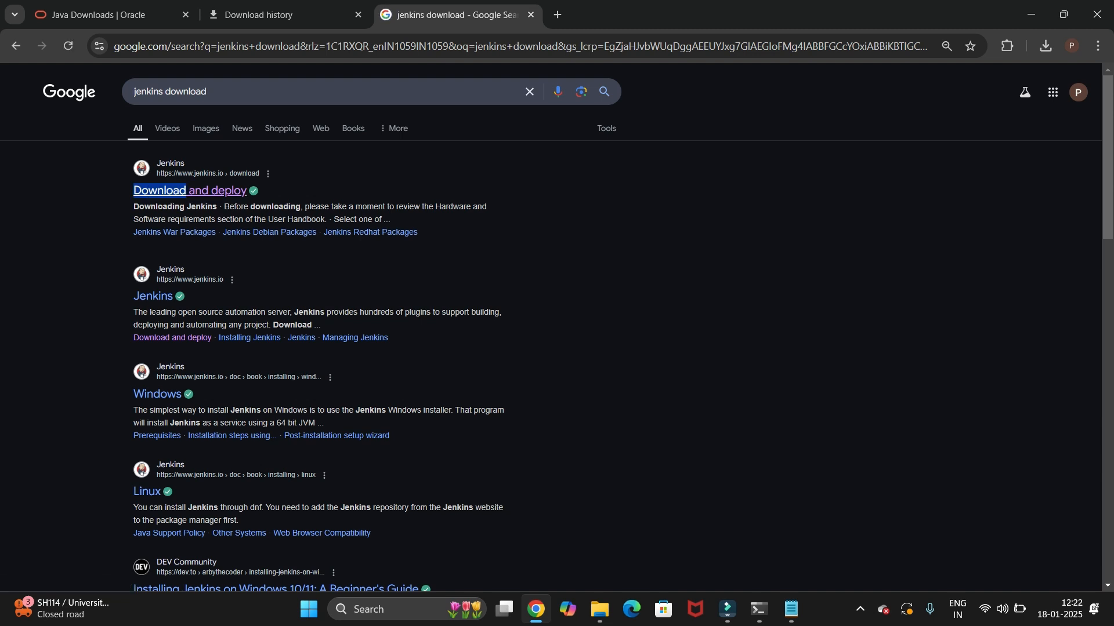
pyautogui.moveTo(186, 190); pyautogui.dragTo(241, 191)
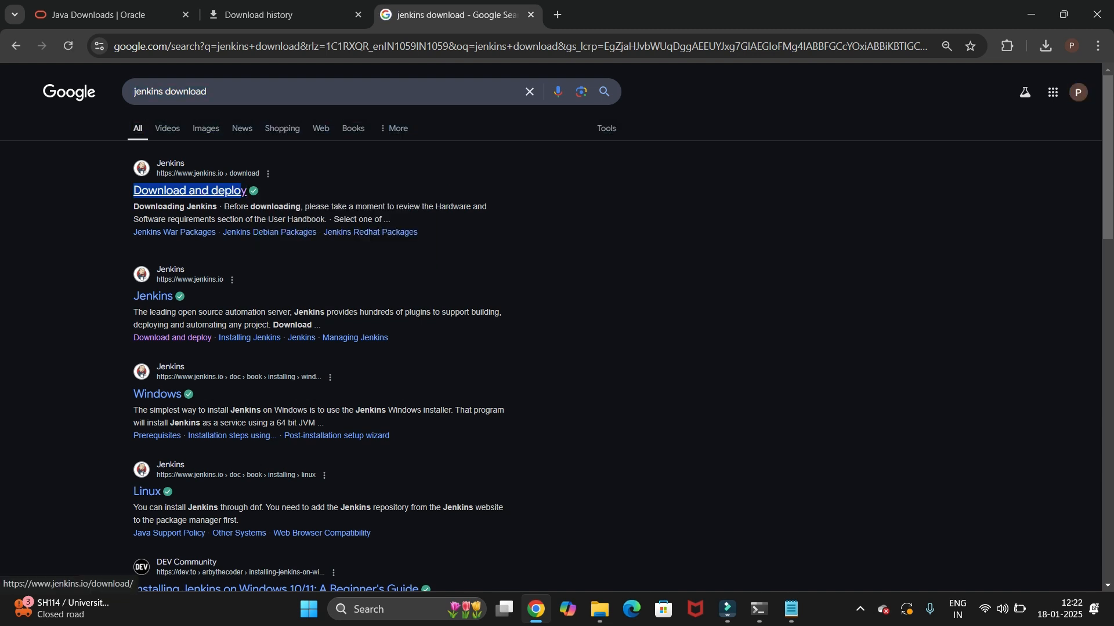
pyautogui.click(242, 191)
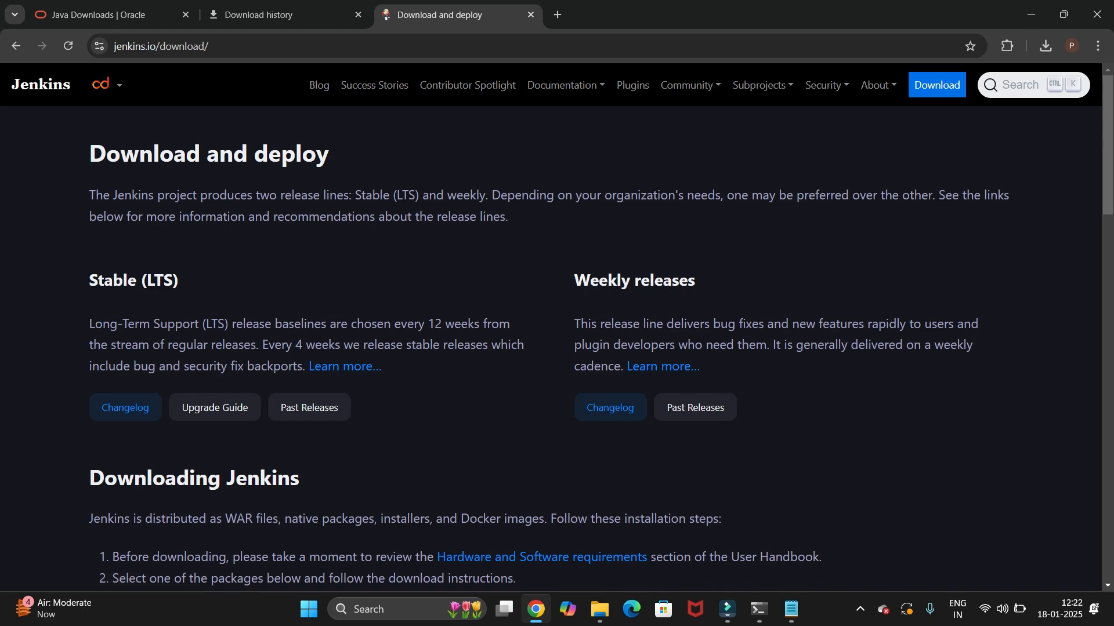
# - Download the Windows installer of the stable Jenkins 2.479.3 LTS release
pyautogui.scroll(-3, 595, 346)
pyautogui.scroll(-5, 667, 256)
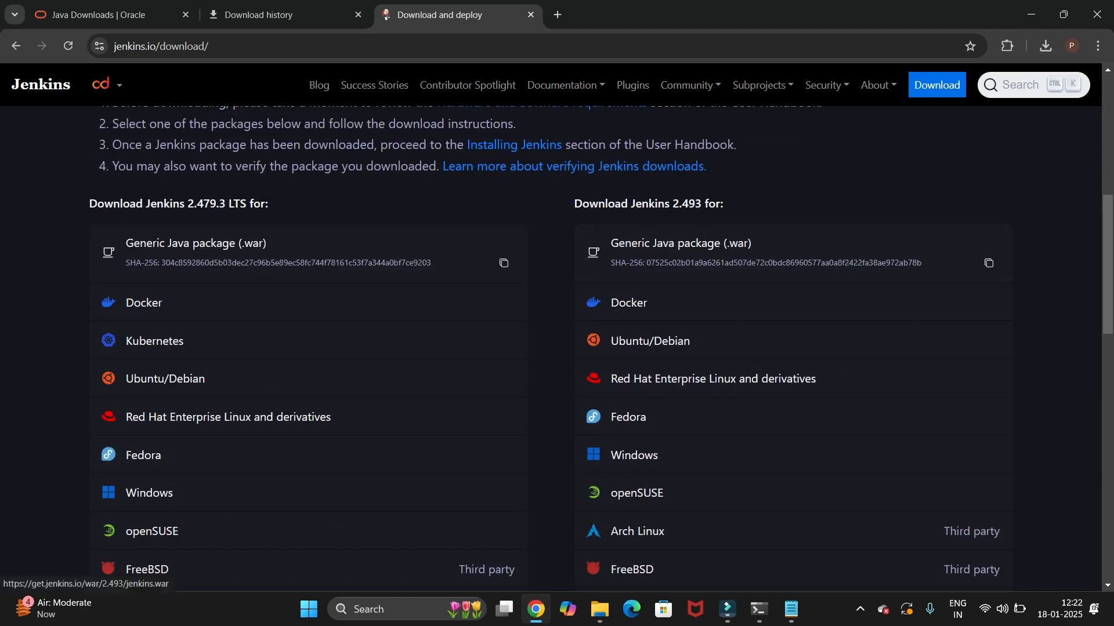
pyautogui.moveTo(185, 203); pyautogui.dragTo(219, 204)
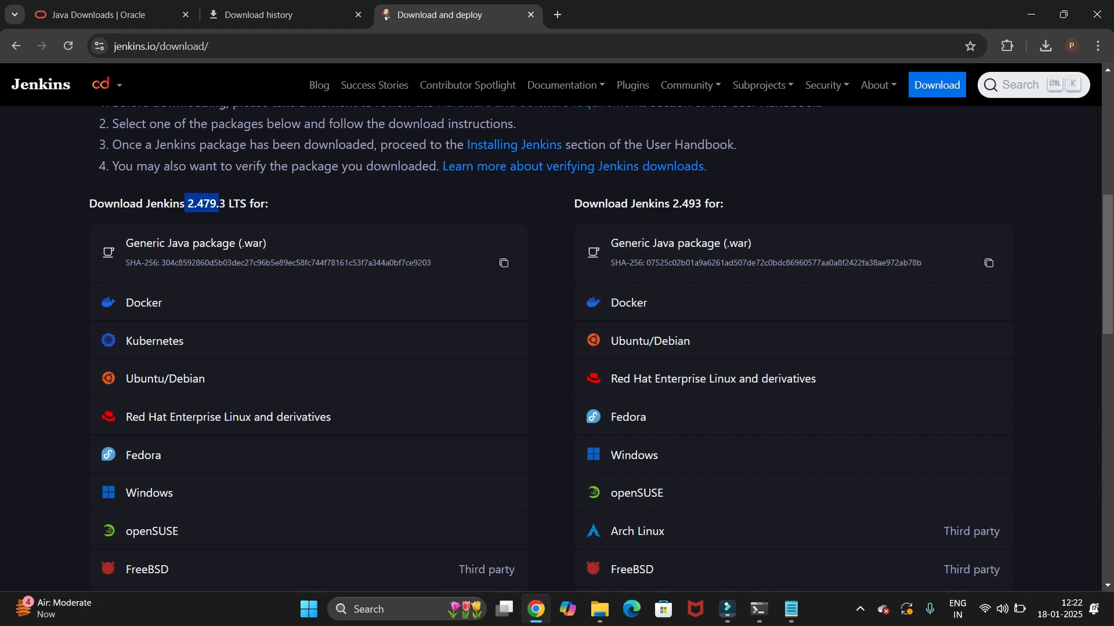
pyautogui.click(232, 201)
pyautogui.scroll(-1, 232, 199)
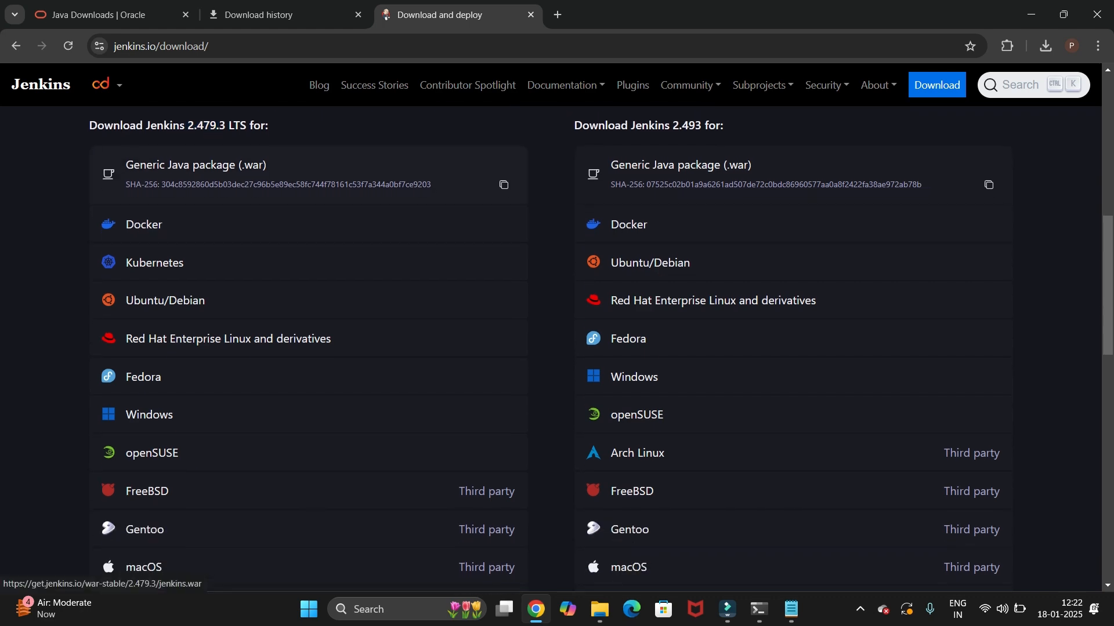
pyautogui.scroll(-3, 232, 197)
pyautogui.scroll(1, 232, 197)
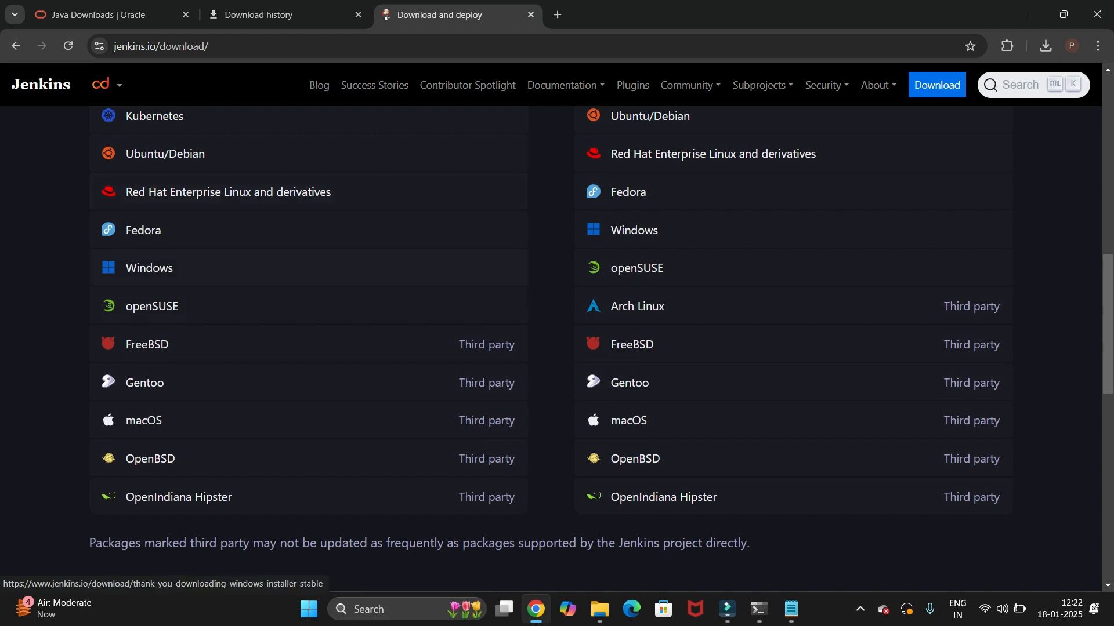
pyautogui.click(232, 267)
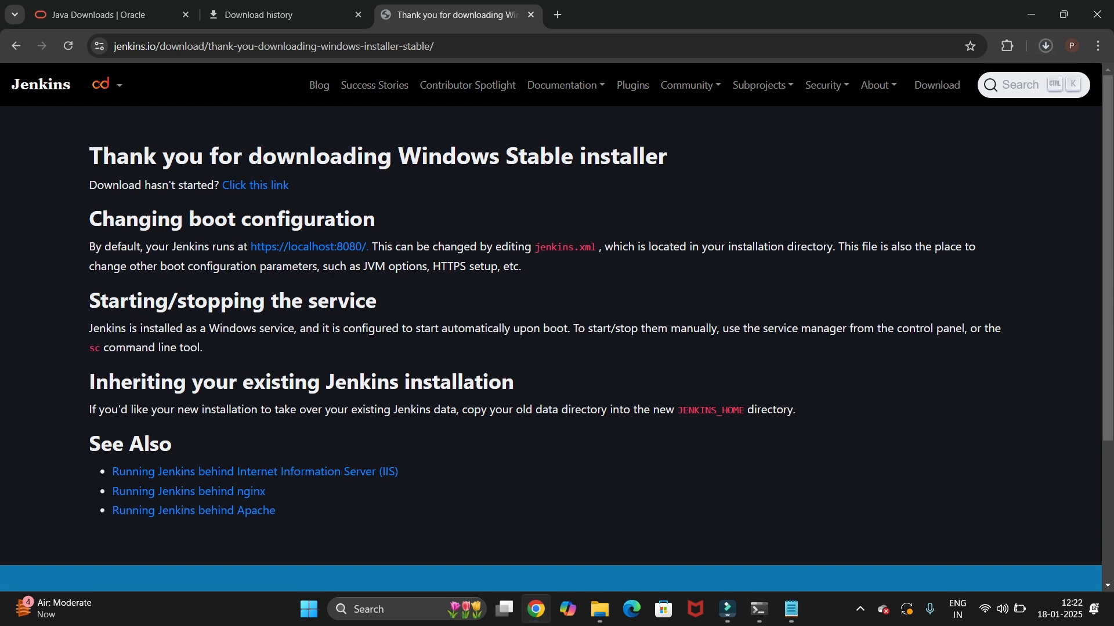
# - Check the recent downloads and pause the jenkins (1).msi download
pyautogui.moveTo(89, 185); pyautogui.dragTo(289, 186)
pyautogui.click(325, 192)
pyautogui.click(1045, 45)
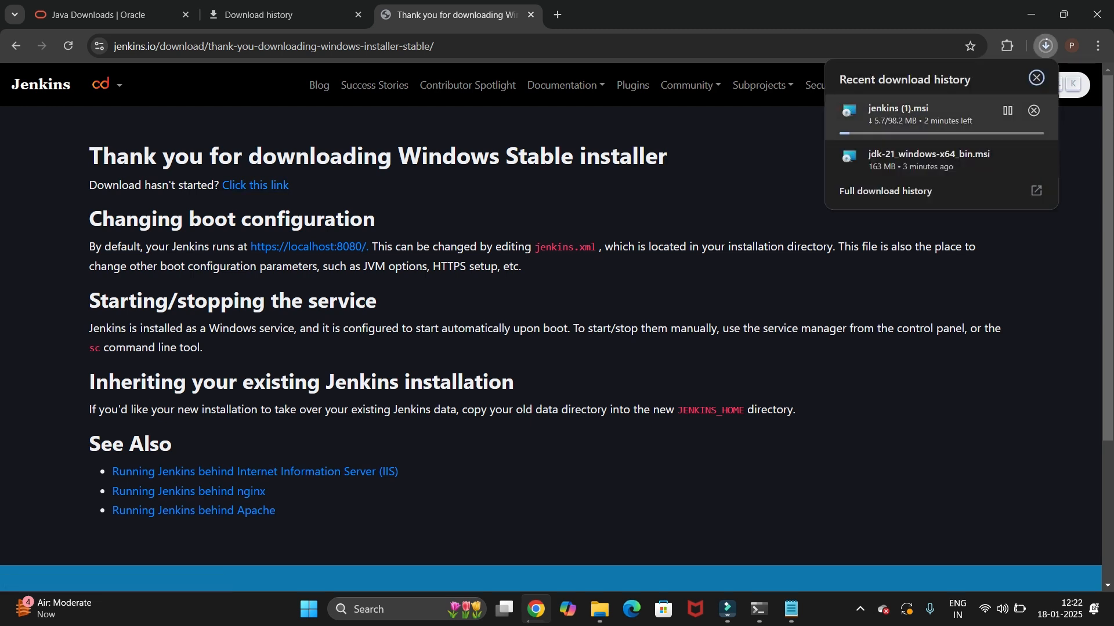
pyautogui.click(1008, 111)
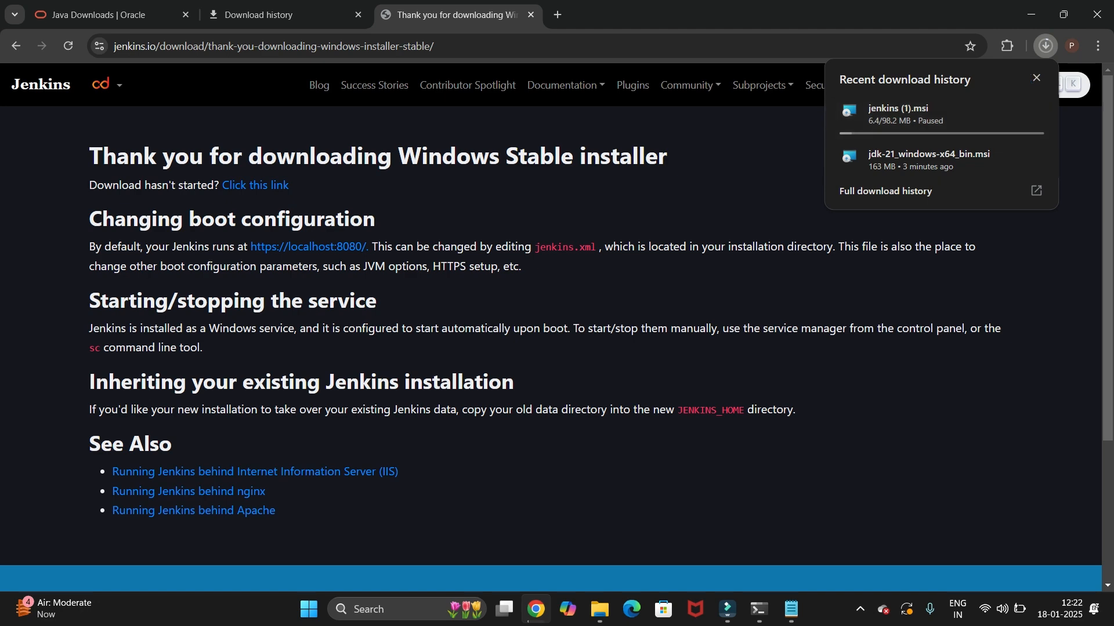
pyautogui.click(1030, 15)
pyautogui.click(535, 609)
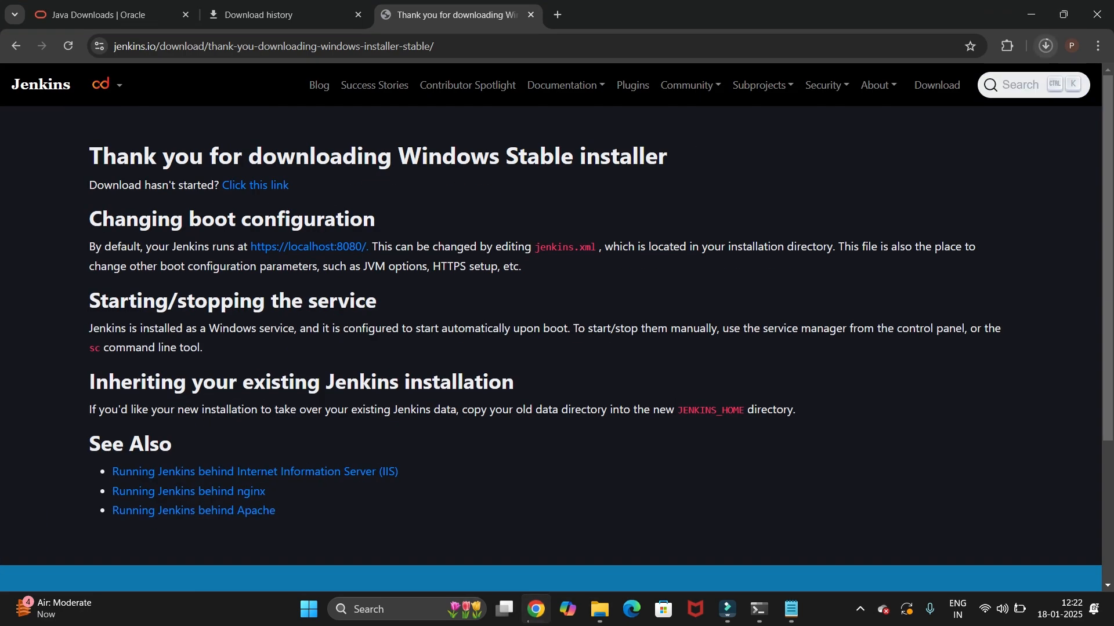
# - Minimize the browser, launch jenkins.msi from the Downloads folder in File Explorer, and clear the desktop around the setup wizard
pyautogui.click(1046, 46)
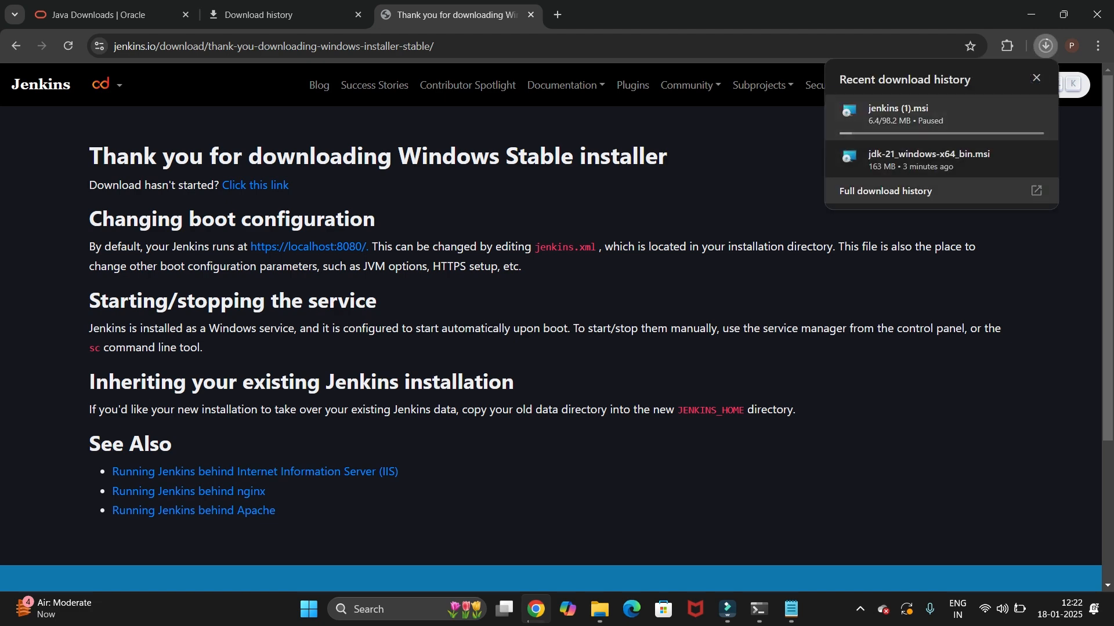
pyautogui.click(1031, 14)
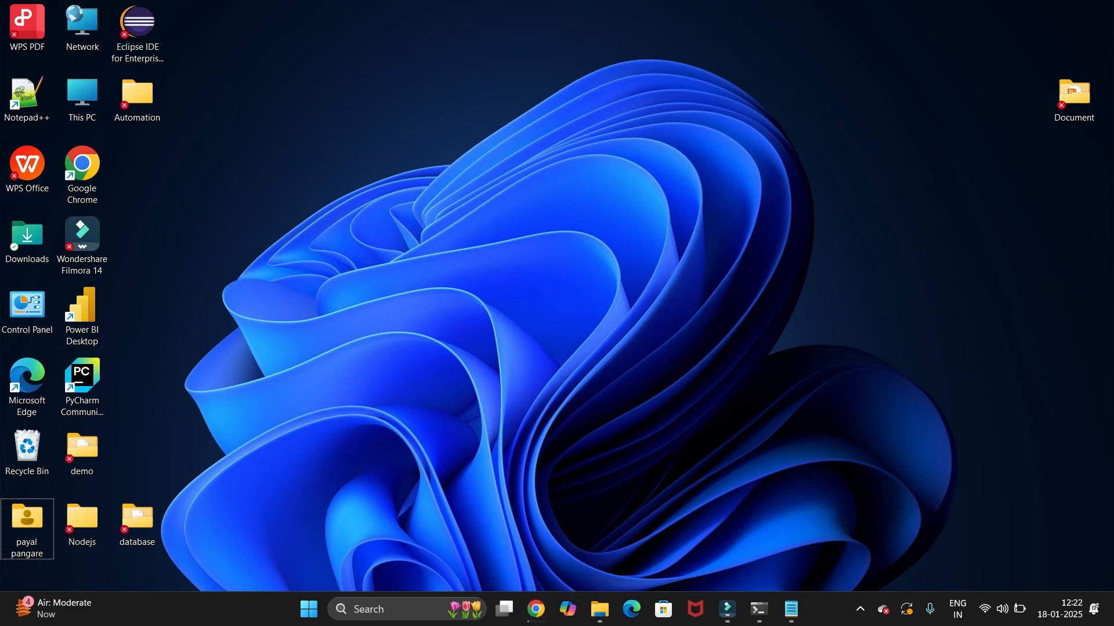
pyautogui.doubleClick(26, 528)
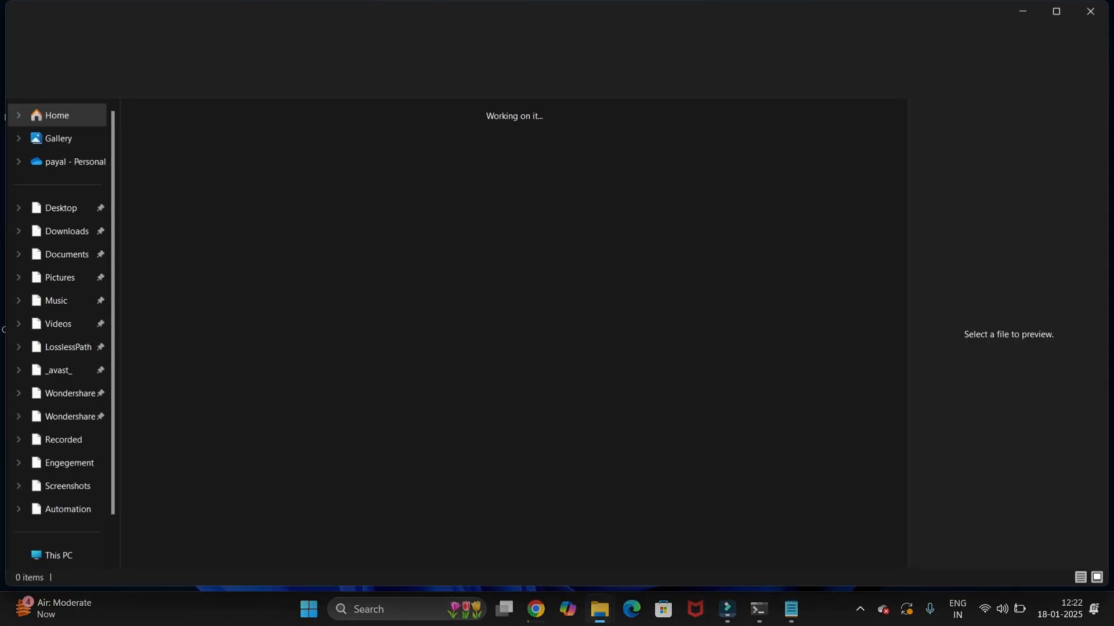
pyautogui.click(64, 231)
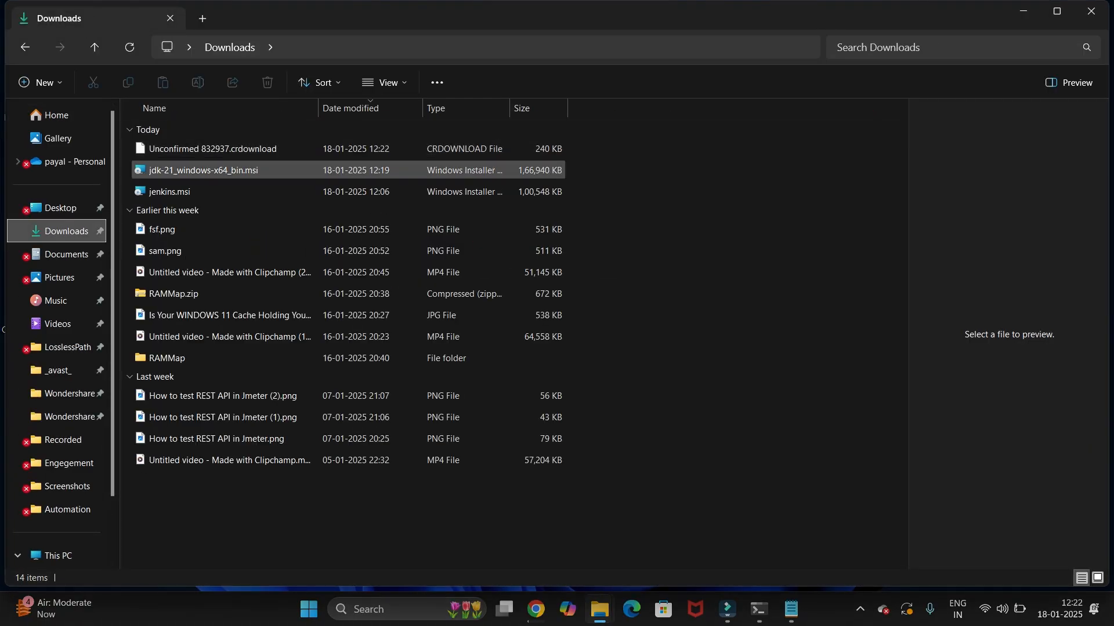
pyautogui.click(169, 192)
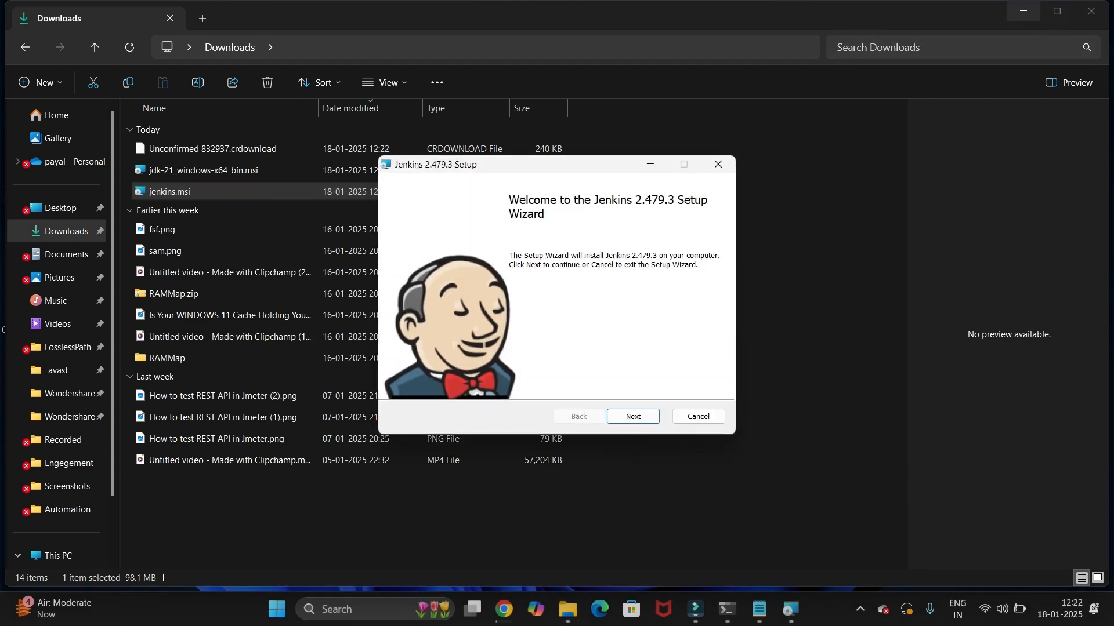
pyautogui.click(1023, 11)
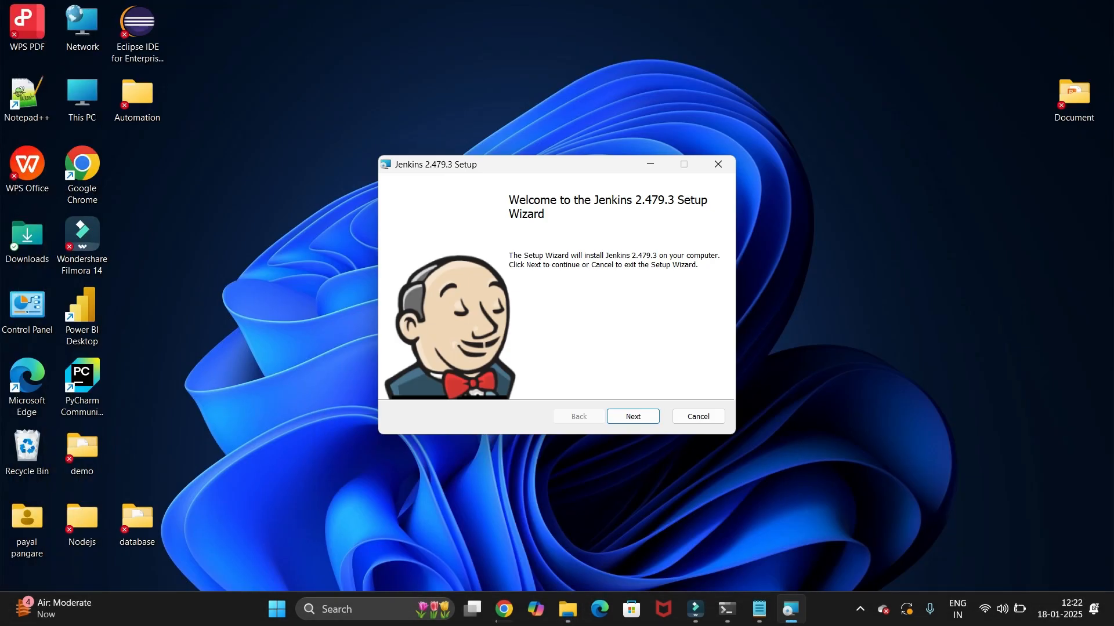
pyautogui.moveTo(557, 164); pyautogui.dragTo(560, 58)
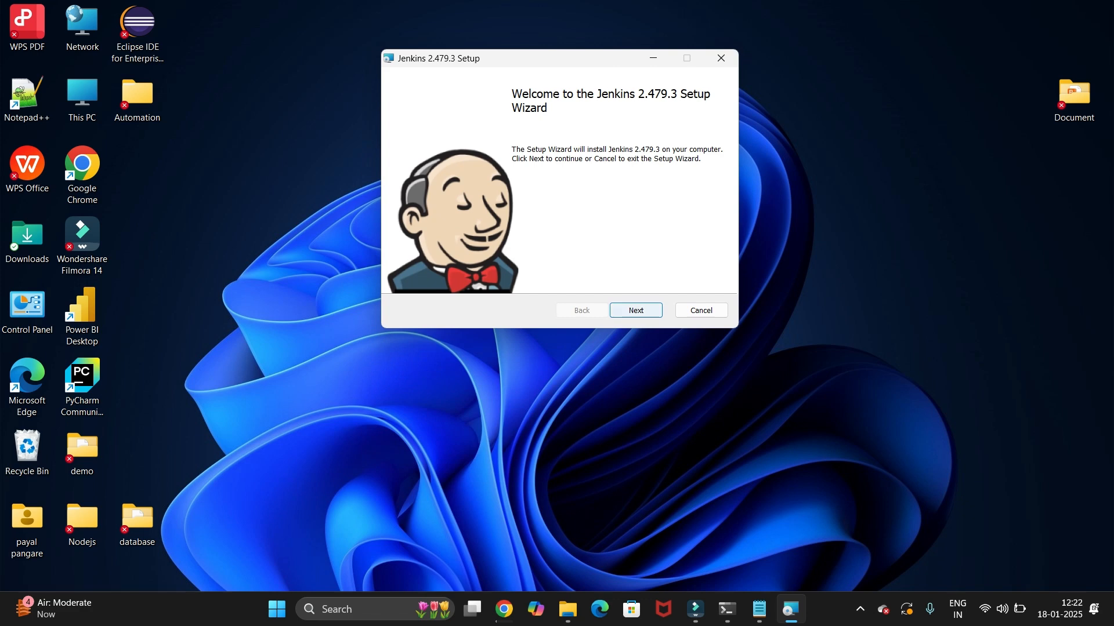
# - Begin the Jenkins 2.479.3 setup and accept the destination folder C:\Program Files\Jenkins\
pyautogui.click(636, 310)
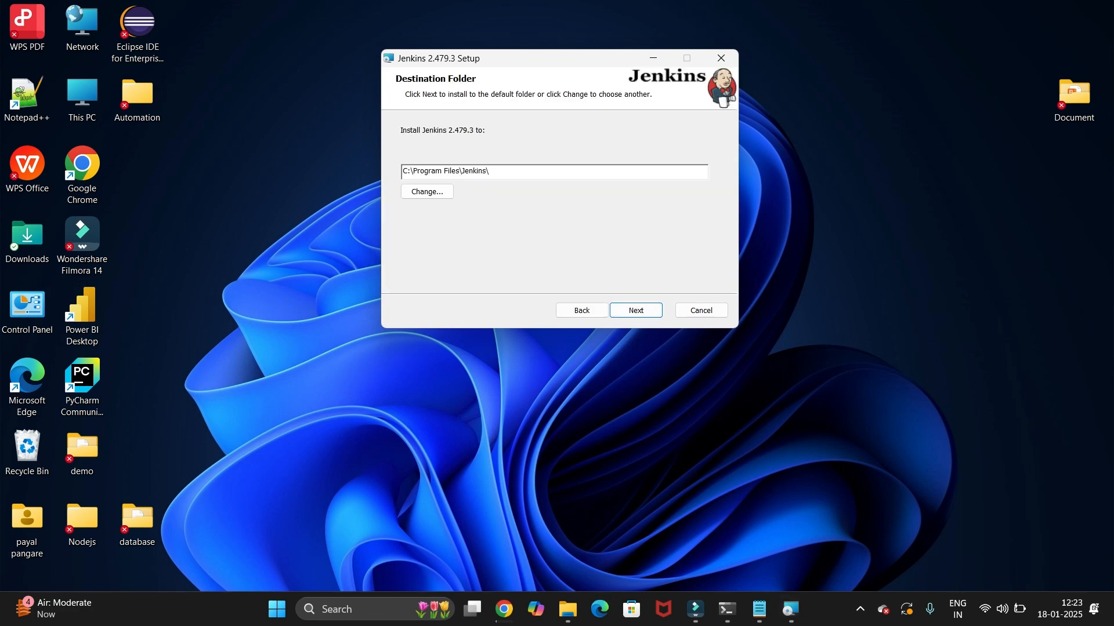
pyautogui.moveTo(489, 172); pyautogui.dragTo(401, 171)
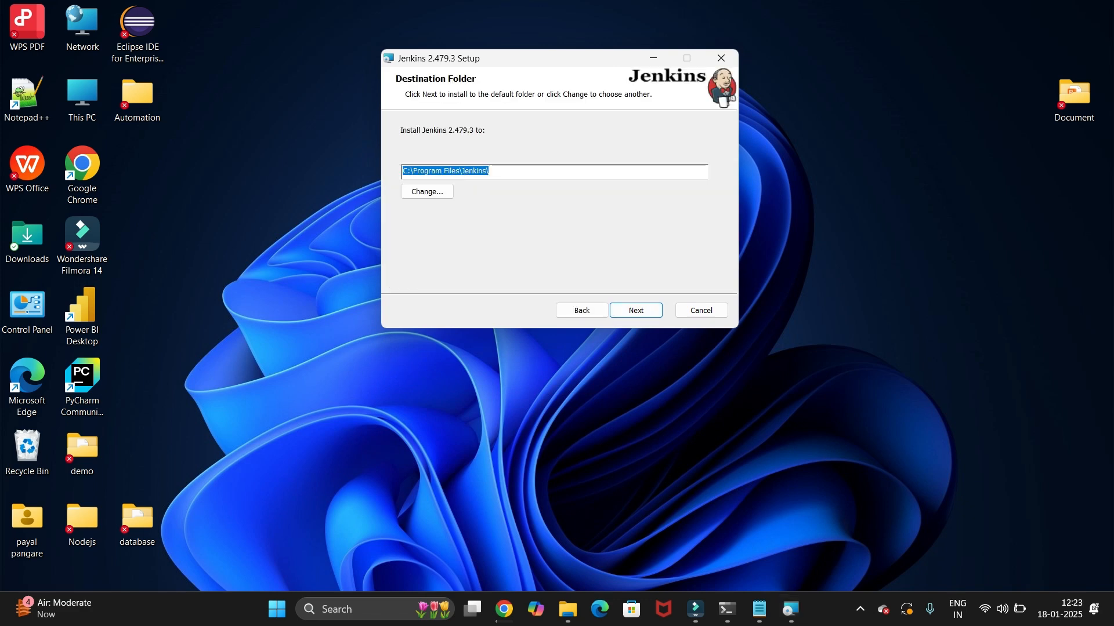
pyautogui.click(502, 171)
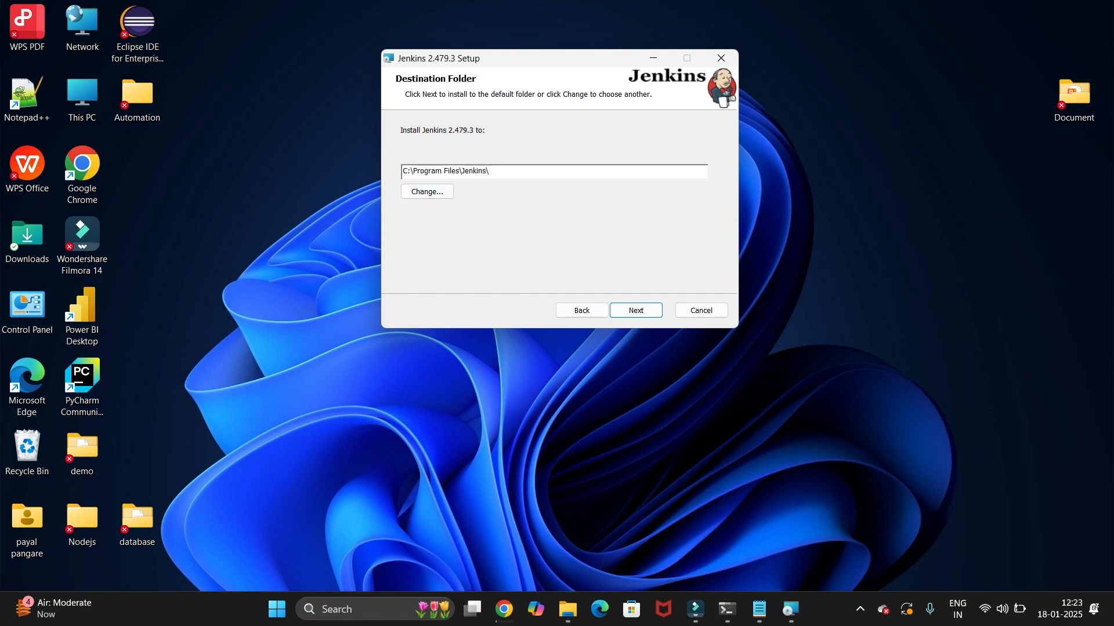
pyautogui.moveTo(489, 171); pyautogui.dragTo(402, 171)
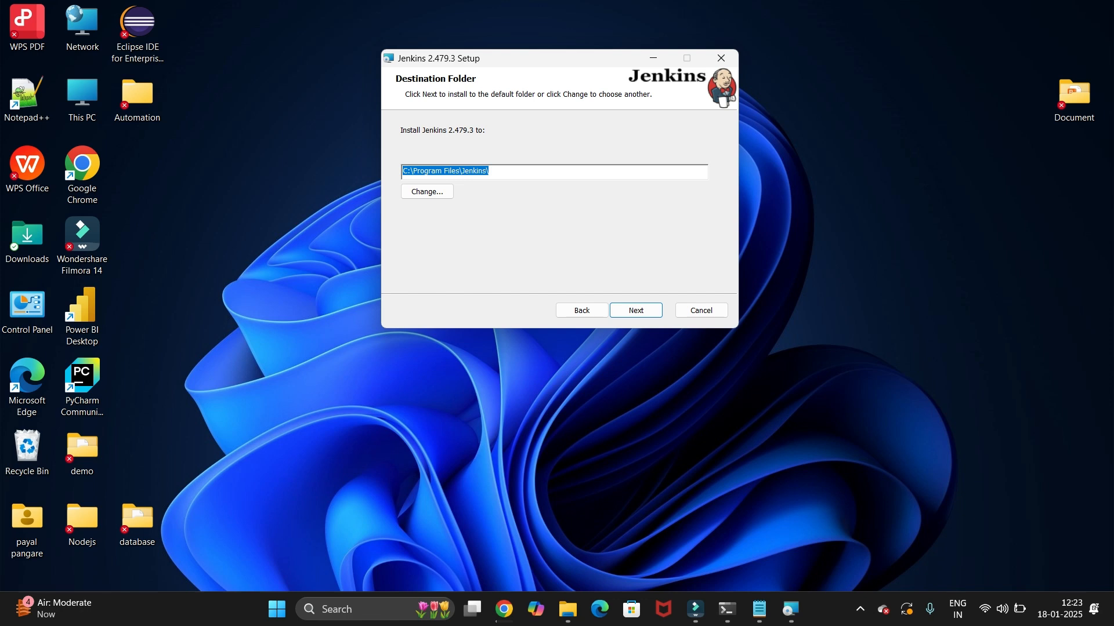
pyautogui.click(636, 310)
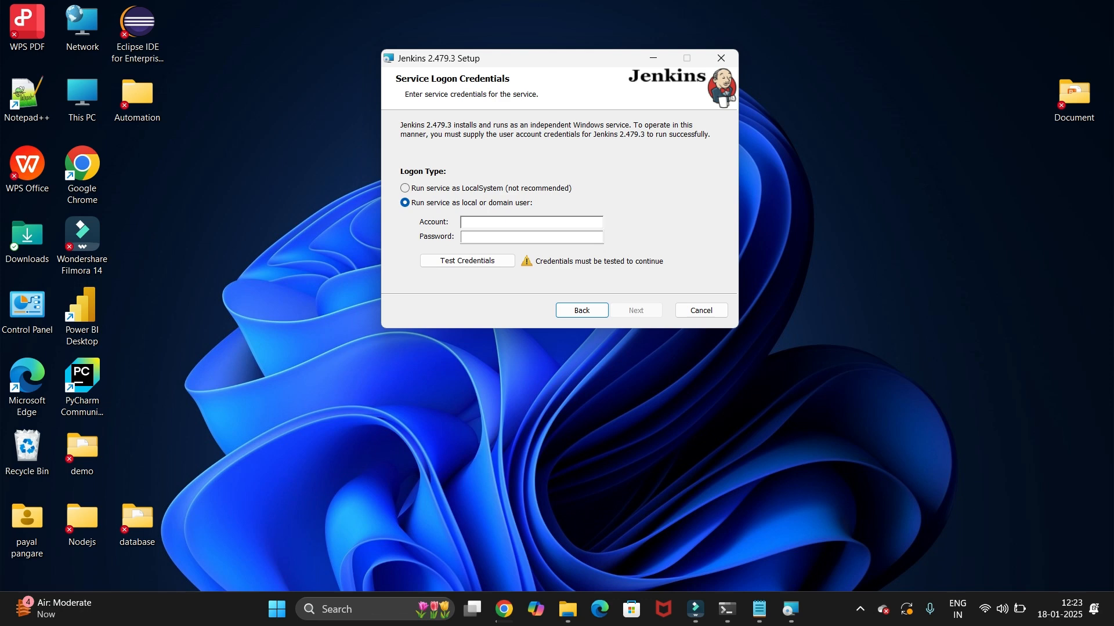
# - Set the Jenkins service to run as LocalSystem, and test and accept port 8080
pyautogui.click(405, 189)
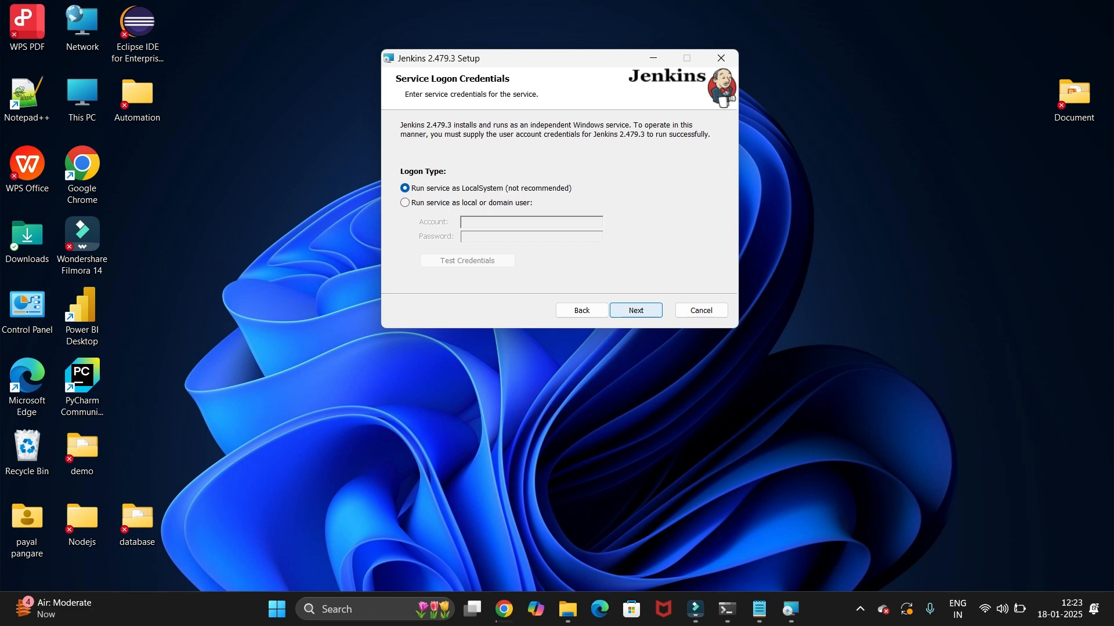
pyautogui.press('Return')
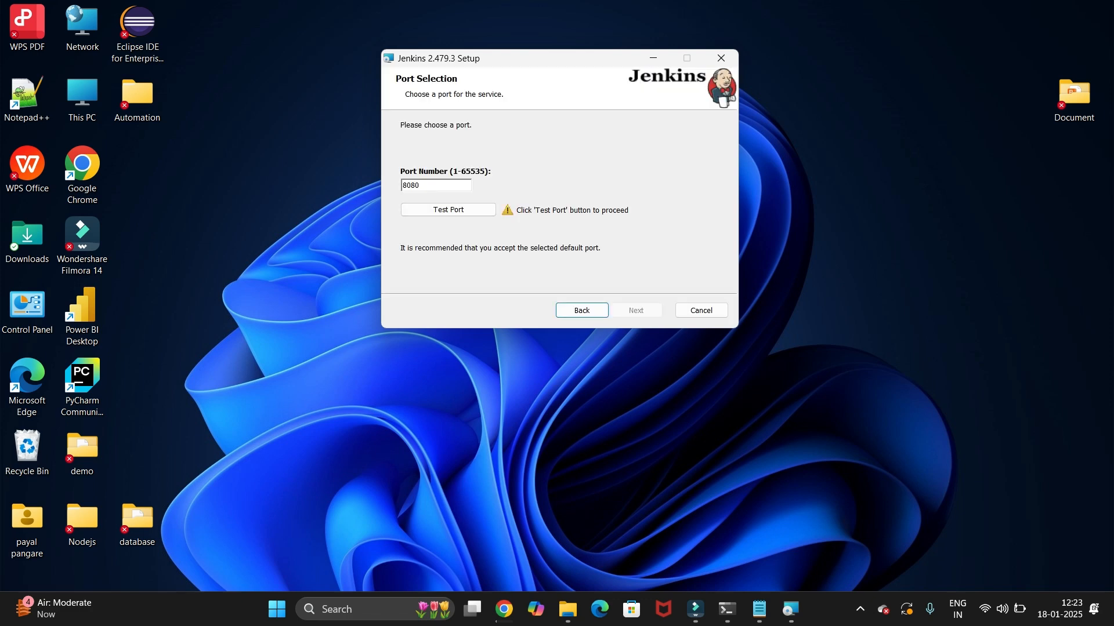
pyautogui.moveTo(423, 186); pyautogui.dragTo(402, 185)
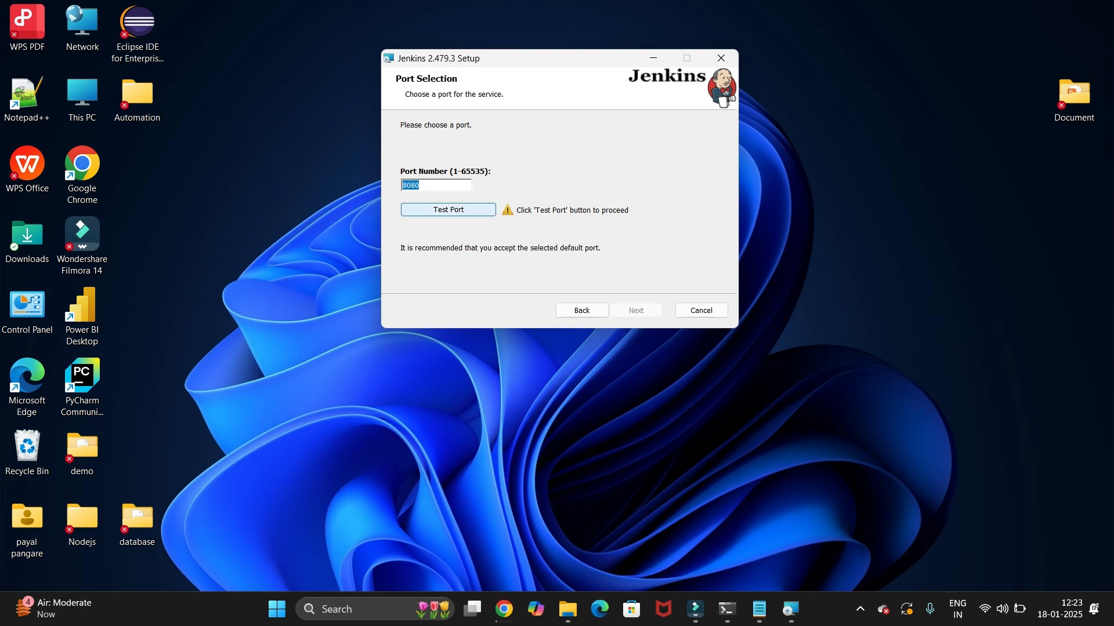
pyautogui.click(449, 209)
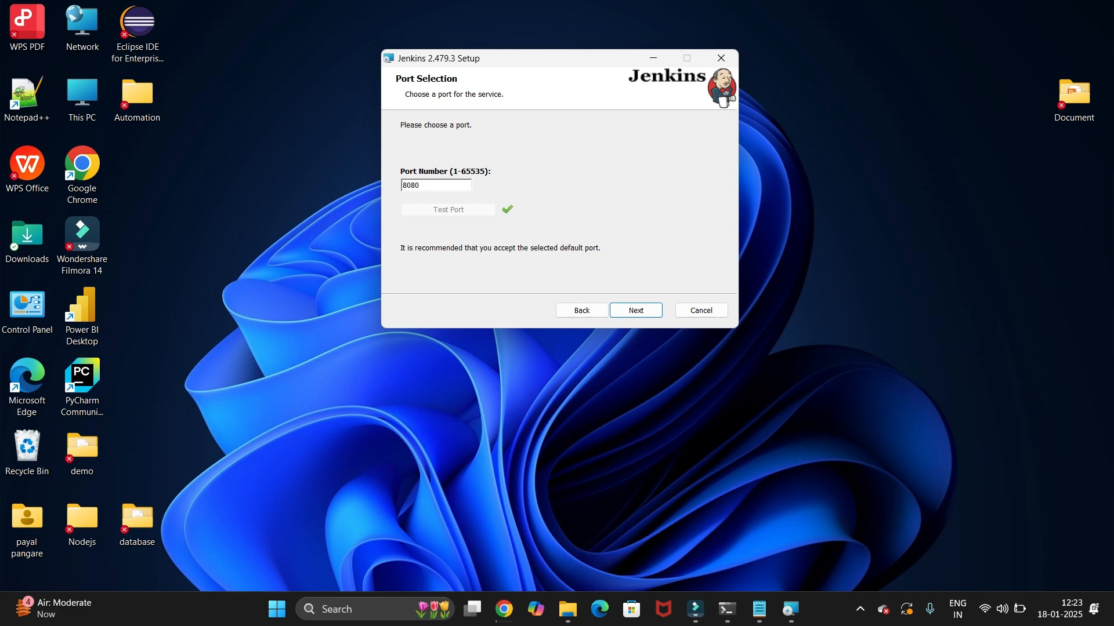
pyautogui.click(636, 310)
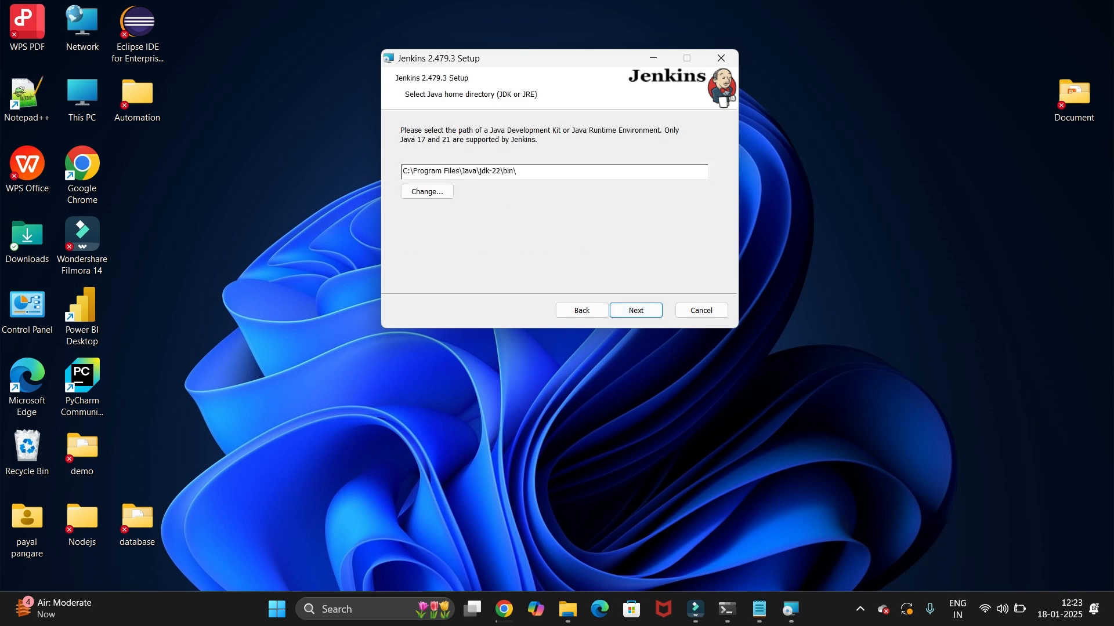
# - Browse to C:\Program Files\Java\jdk-21\bin\ as the Java home directory and try to continue the setup with it
pyautogui.moveTo(517, 171); pyautogui.dragTo(402, 171)
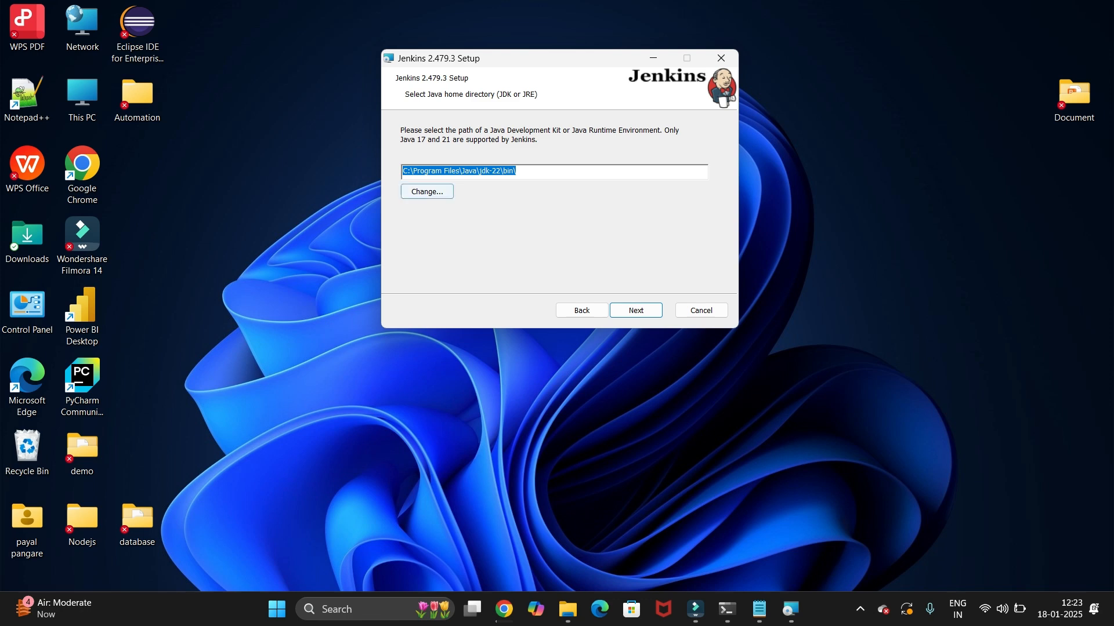
pyautogui.click(427, 192)
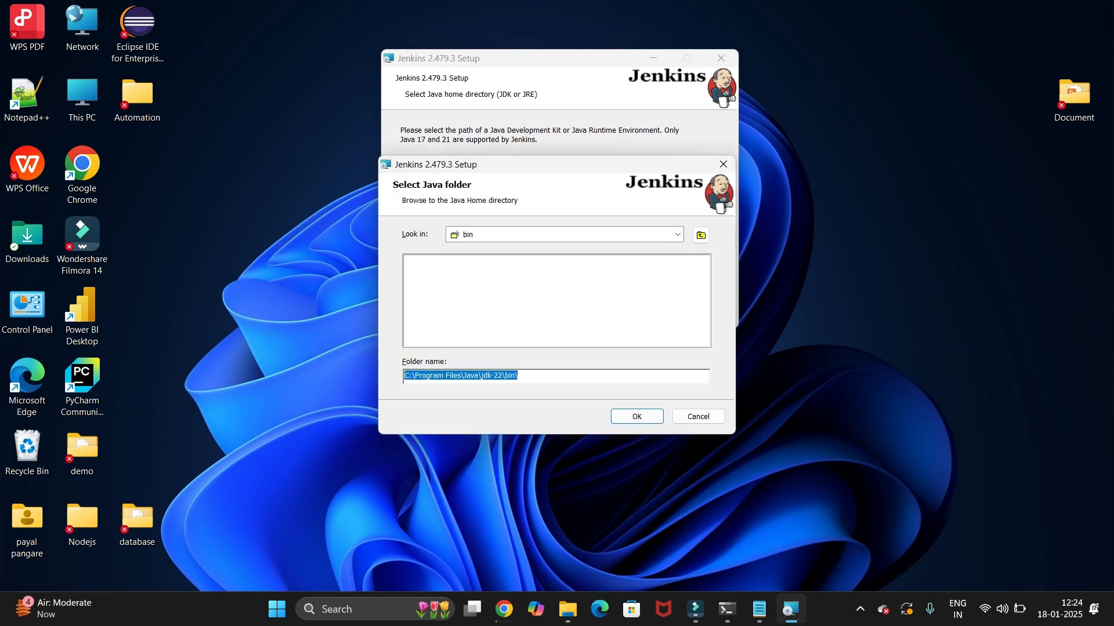
pyautogui.click(701, 235)
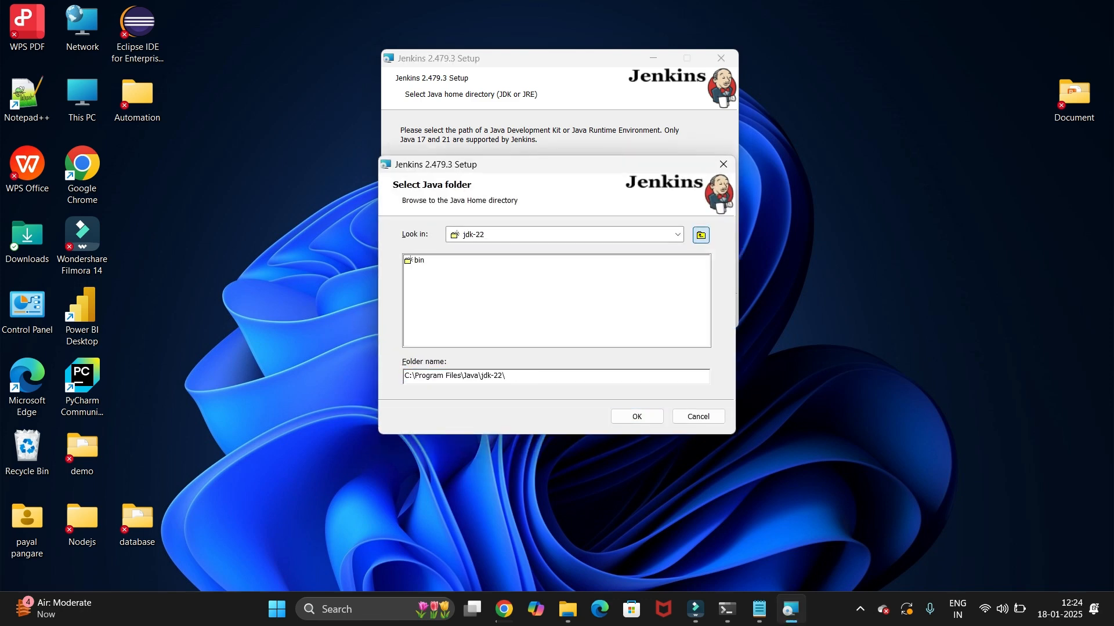
pyautogui.click(701, 235)
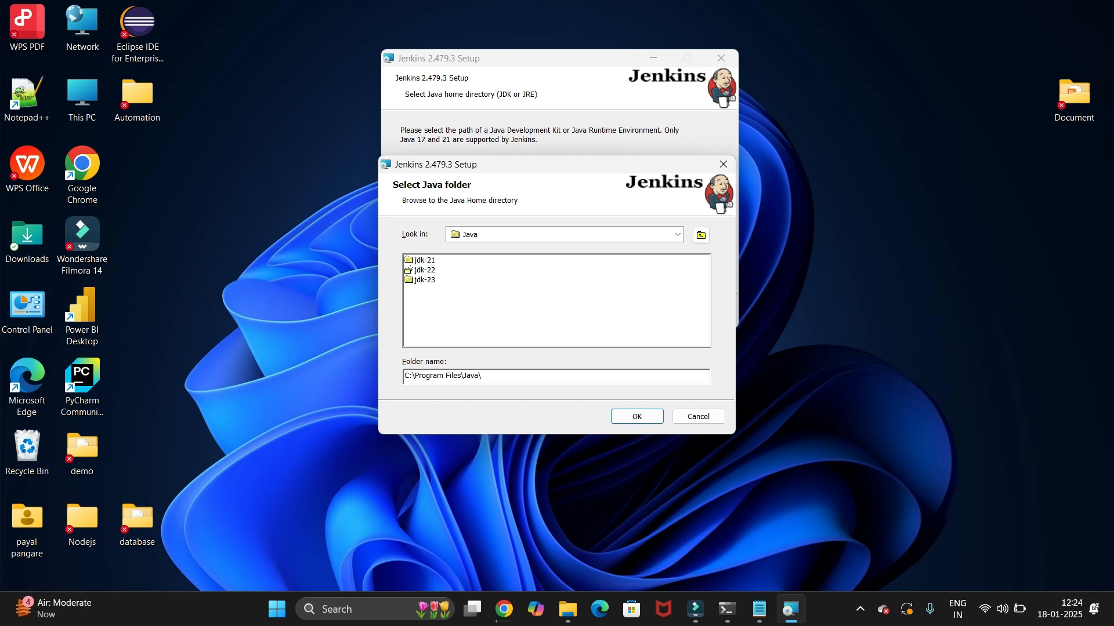
pyautogui.doubleClick(422, 260)
pyautogui.click(419, 261)
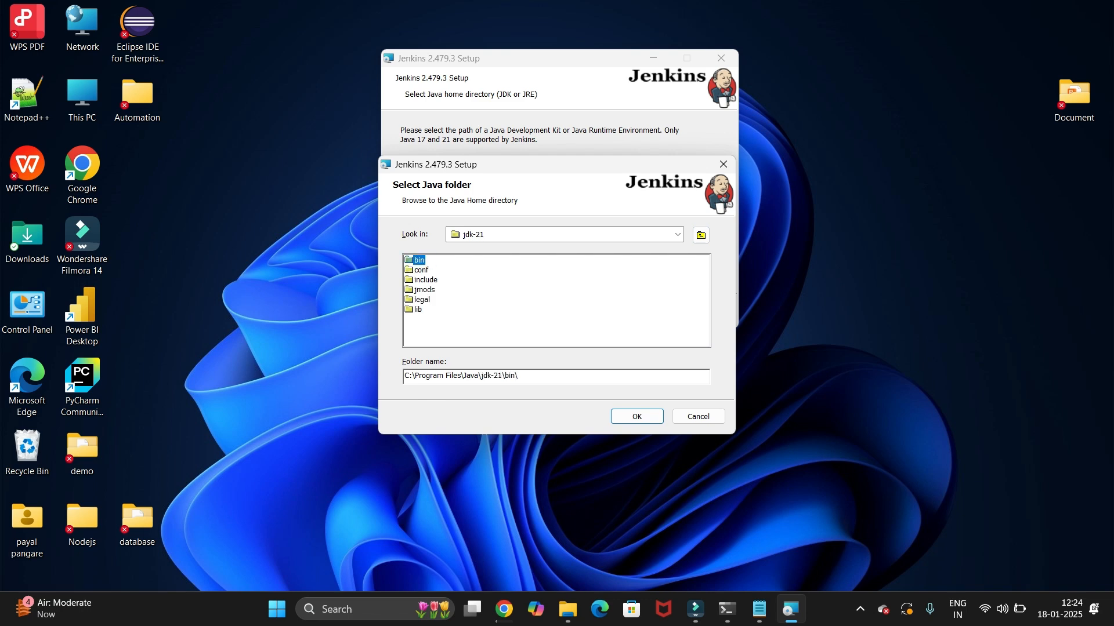
pyautogui.click(636, 416)
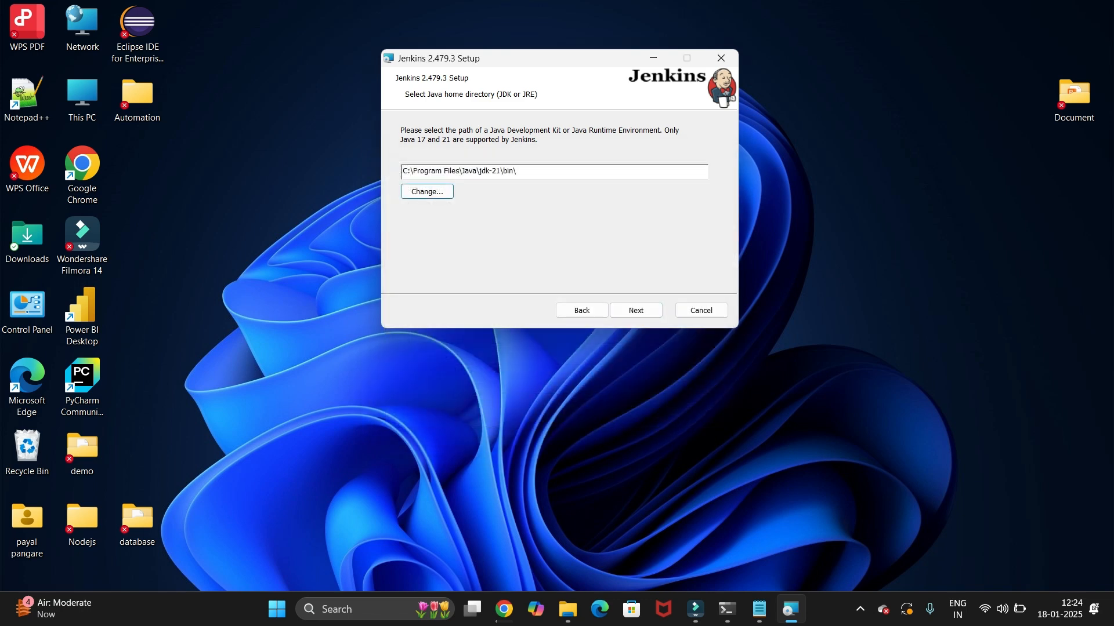
pyautogui.click(636, 310)
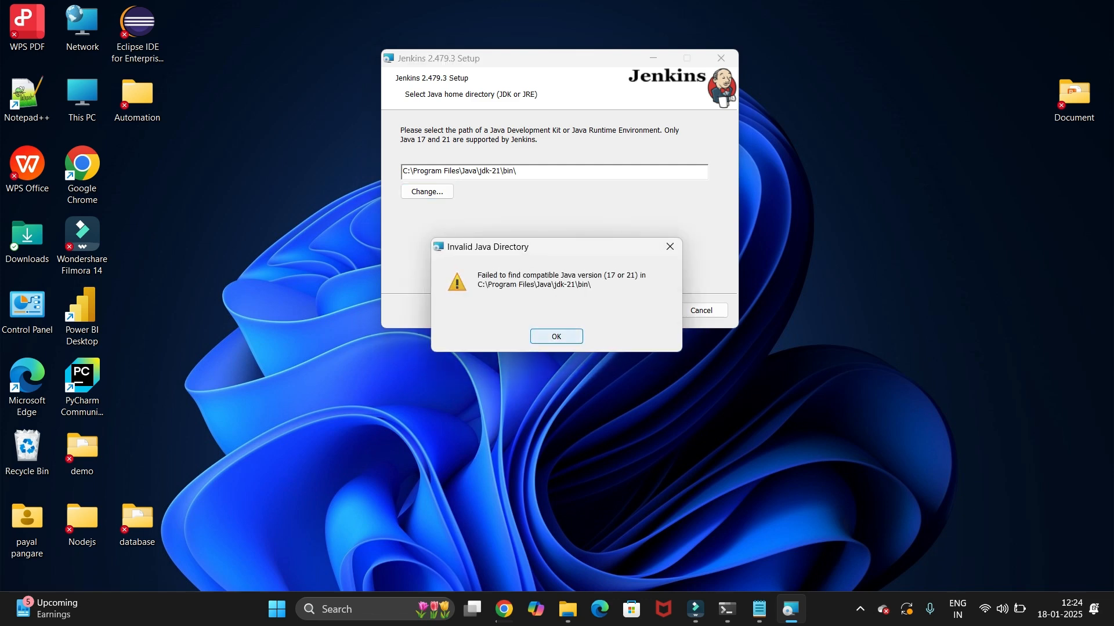
pyautogui.click(556, 336)
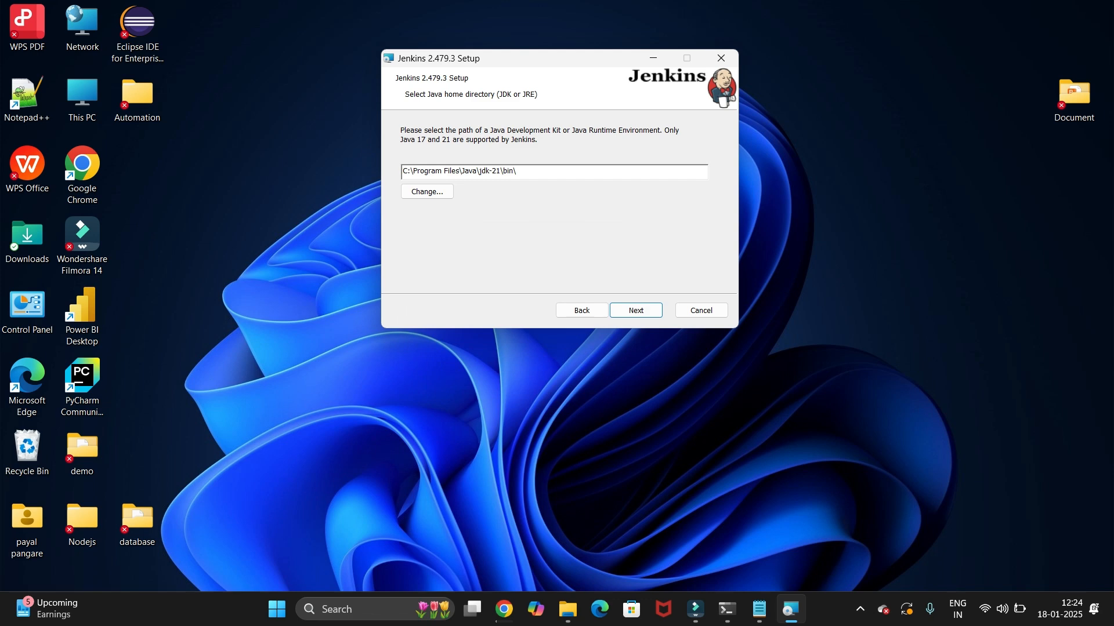
pyautogui.click(635, 310)
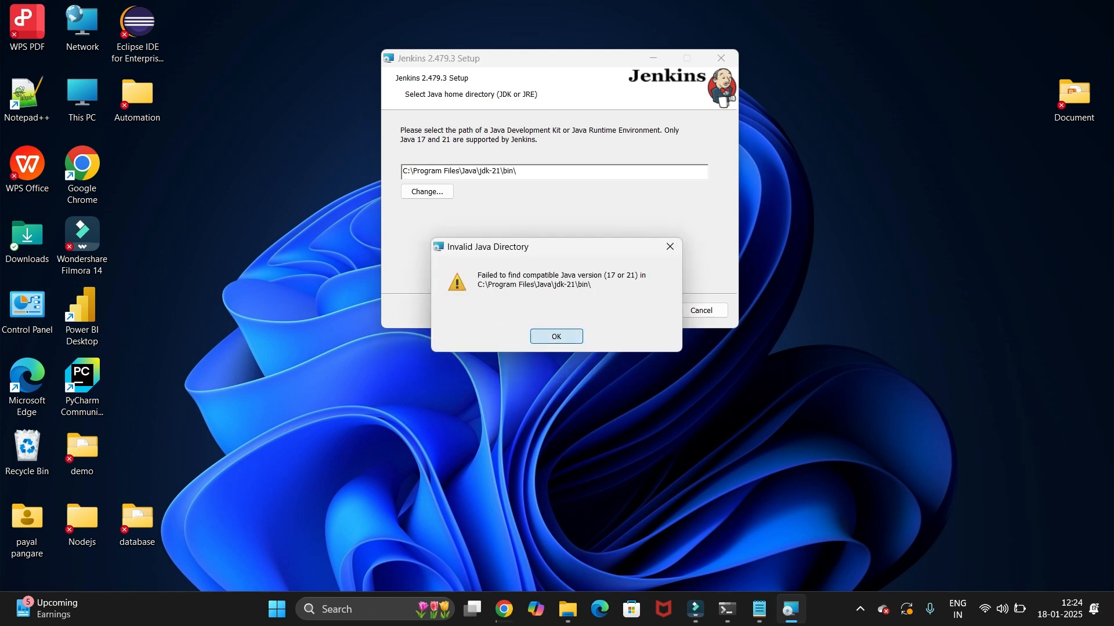
pyautogui.click(556, 337)
# - Change the Java home directory to C:\Program Files\Java\jdk-21\ and continue the setup
pyautogui.click(427, 192)
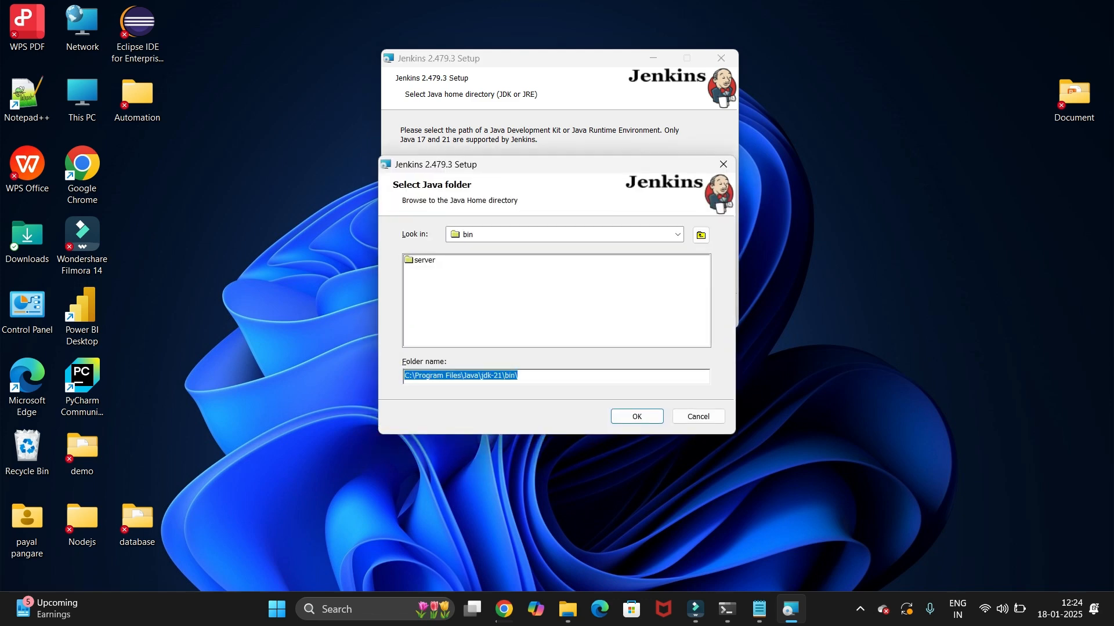
pyautogui.press('End')
pyautogui.press('BackSpace')
pyautogui.press('BackSpace')
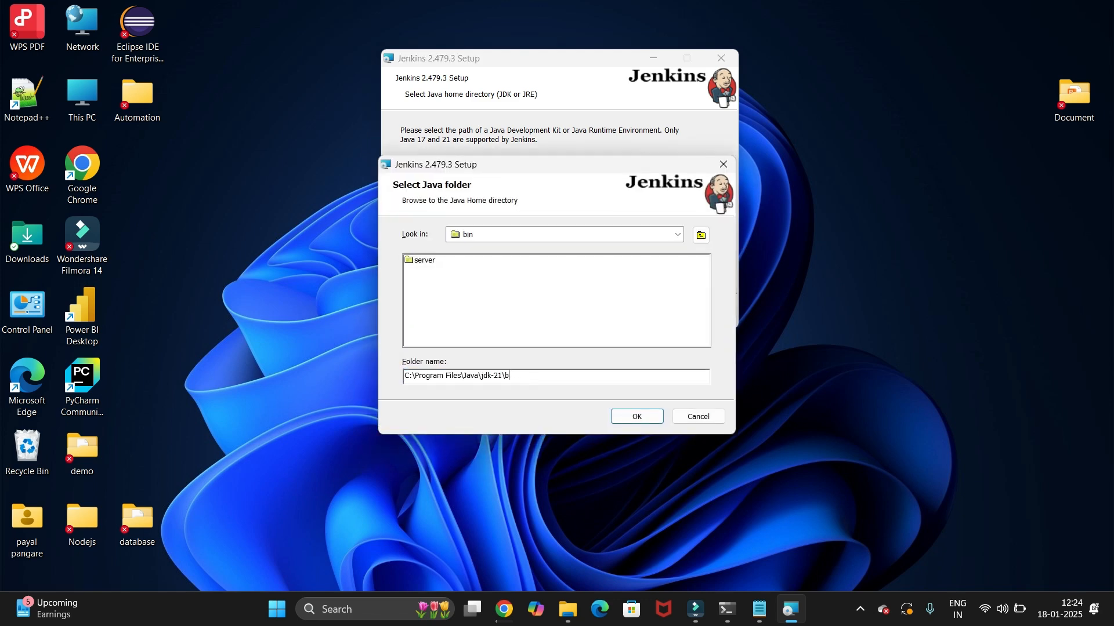
pyautogui.click(636, 417)
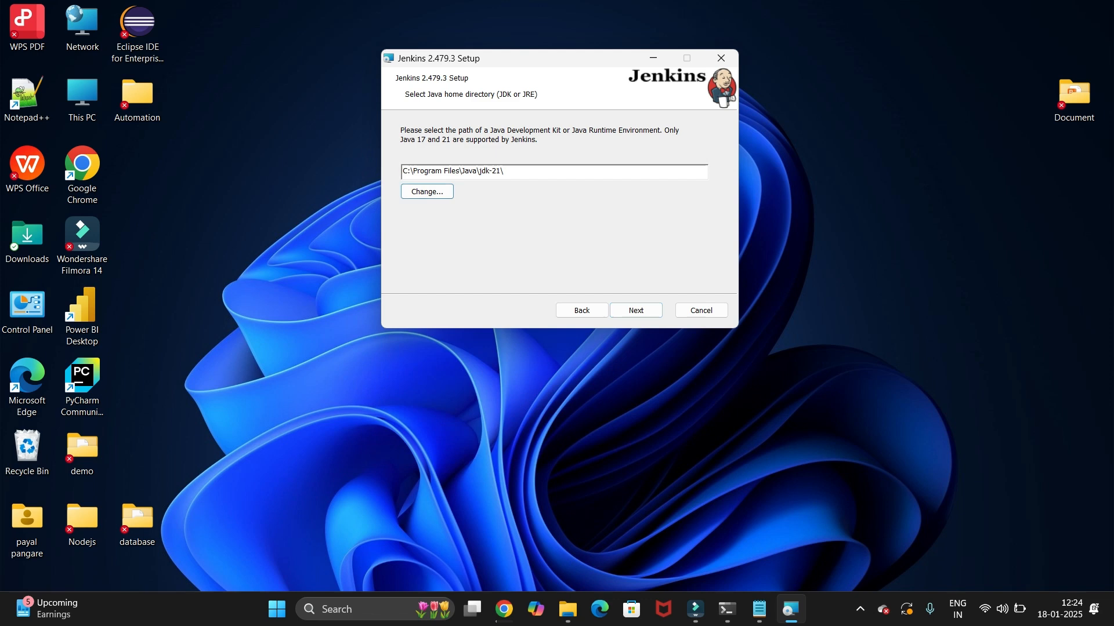
pyautogui.click(636, 311)
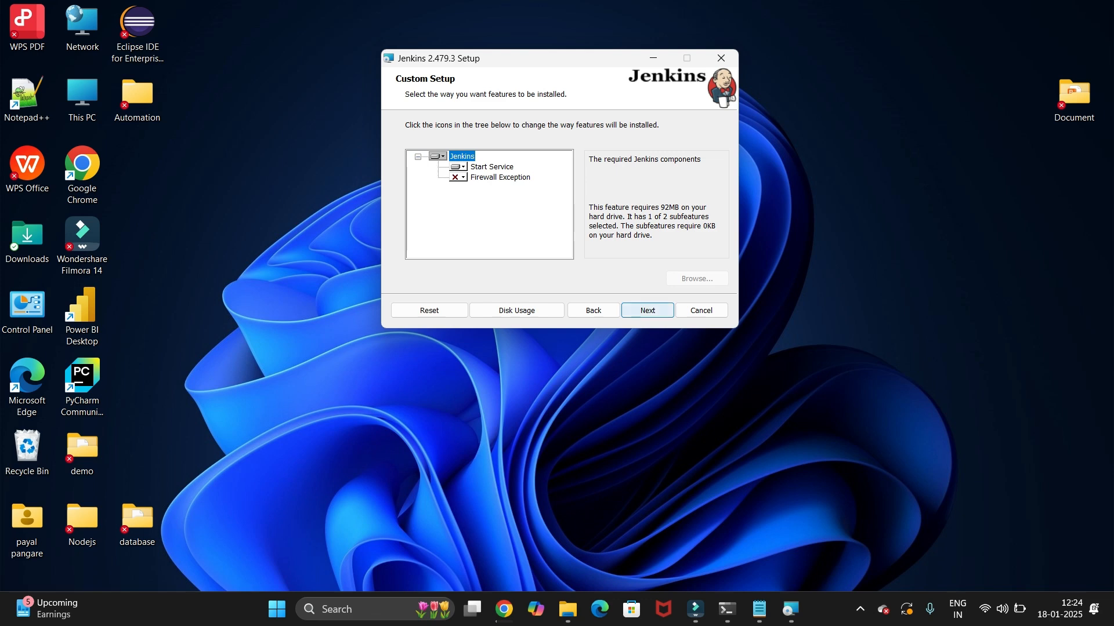
# - Keep the default Jenkins features, install Jenkins 2.479.3, and finish the setup wizard
pyautogui.click(648, 310)
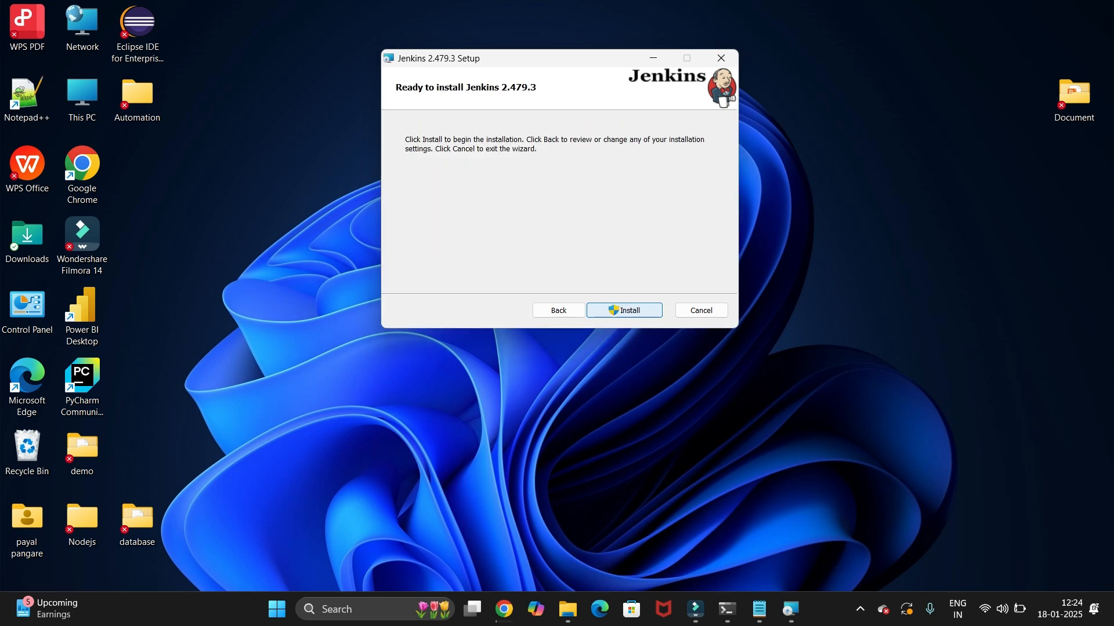
pyautogui.click(647, 310)
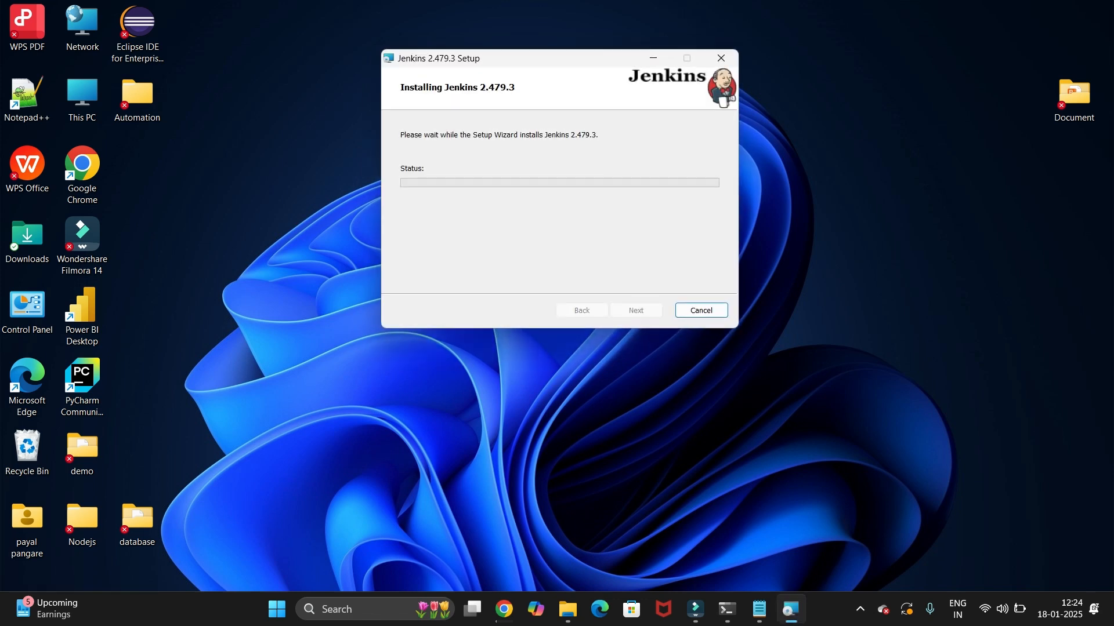
pyautogui.moveTo(547, 59); pyautogui.dragTo(512, 68)
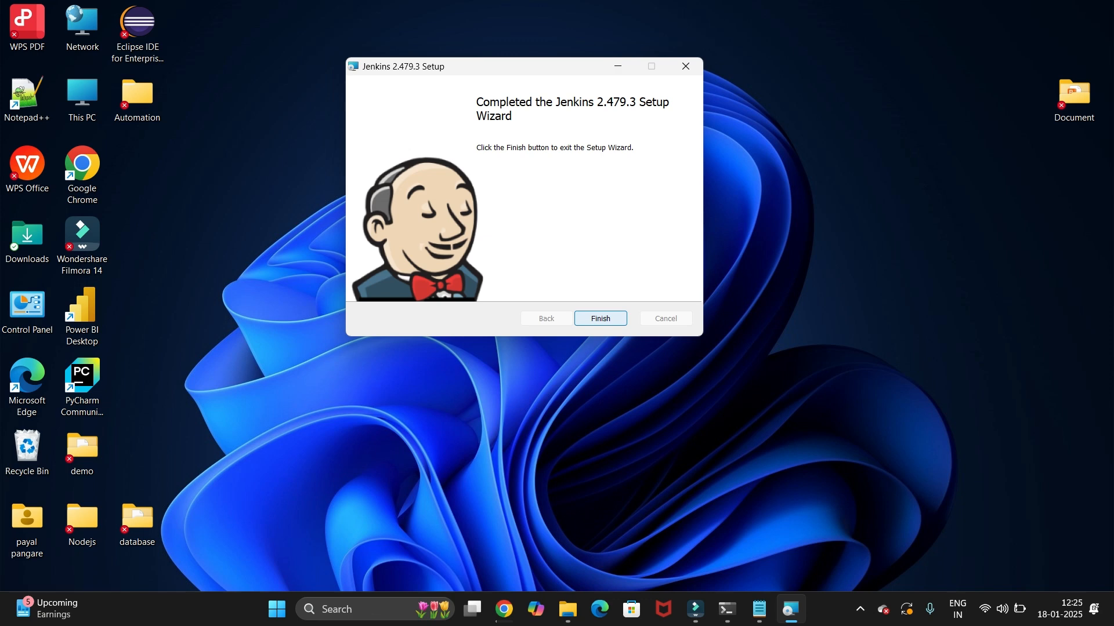
pyautogui.press('Return')
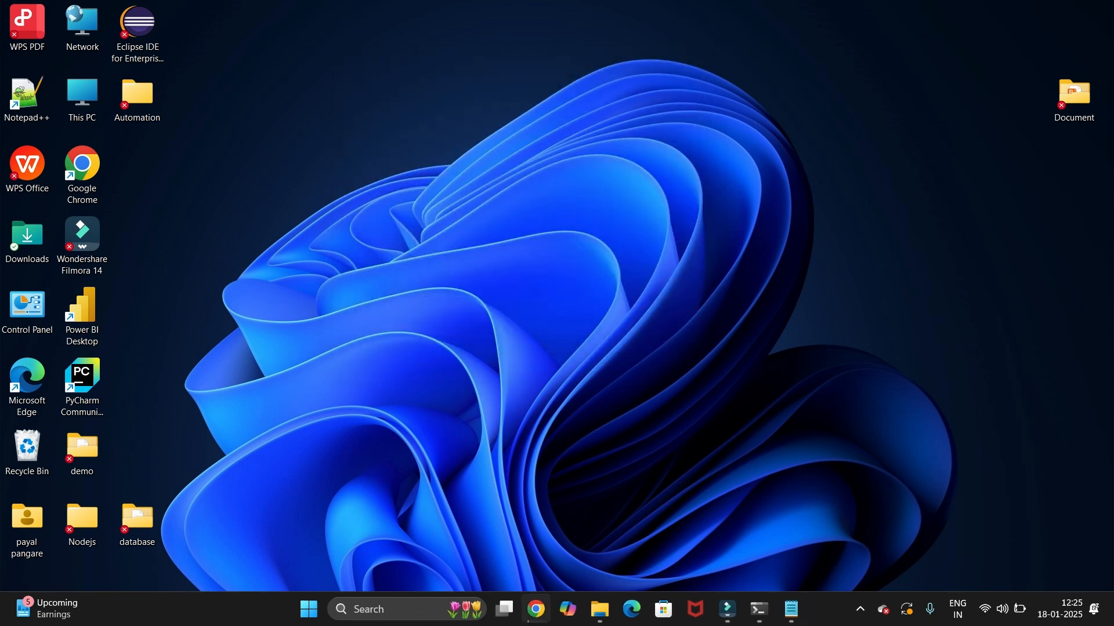
# - Switch to Google Chrome and open a new browser tab beside the Jenkins download page
pyautogui.click(536, 609)
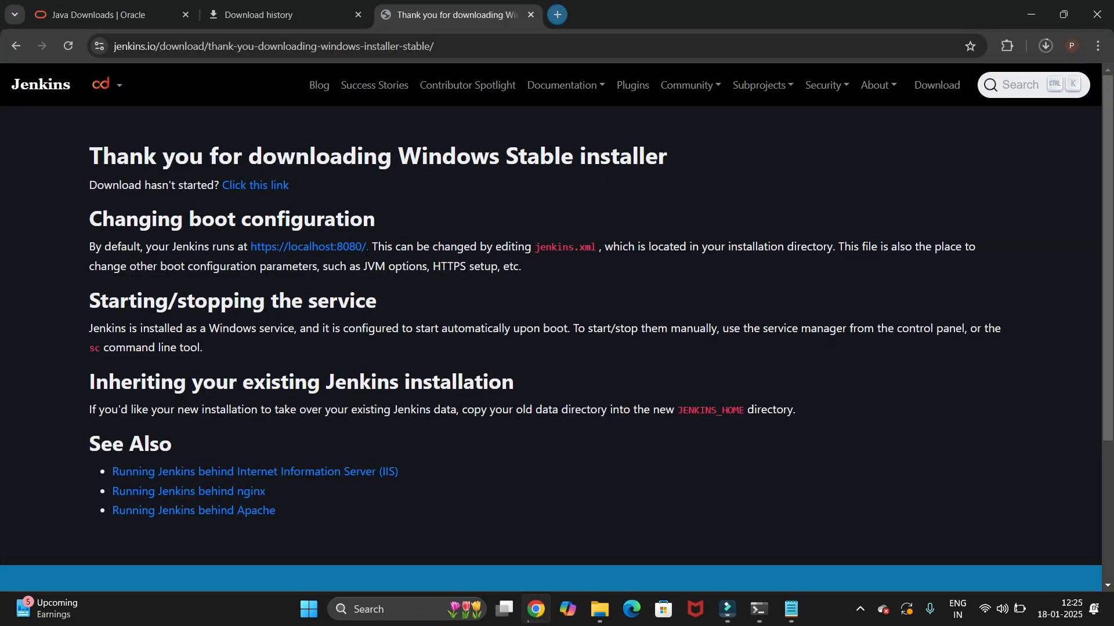
pyautogui.click(557, 15)
pyautogui.write('lo')
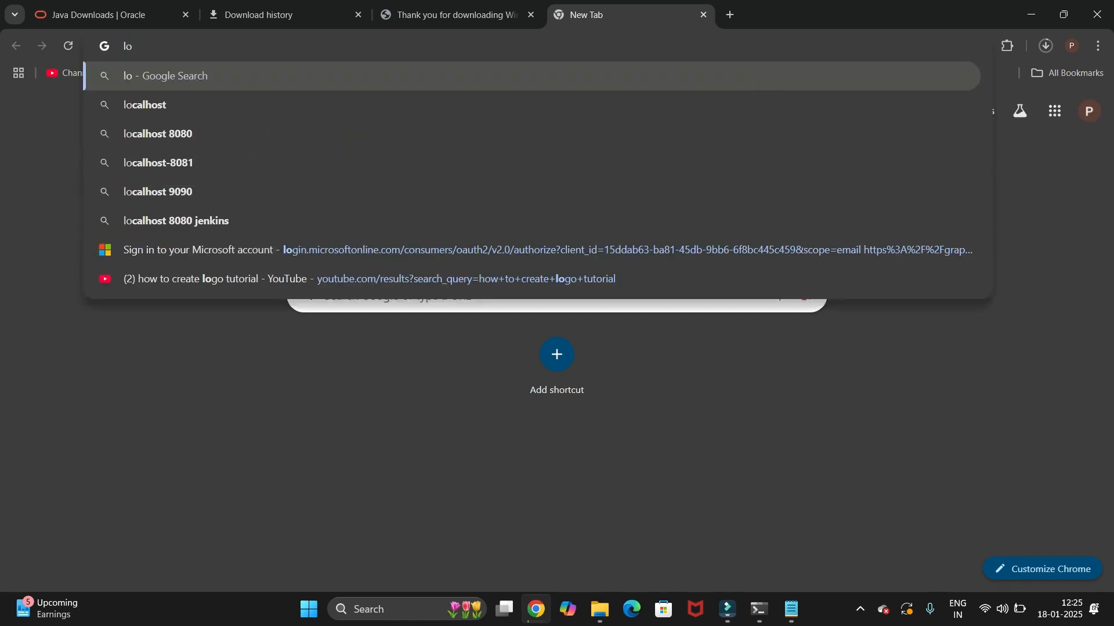
pyautogui.press('Down')
pyautogui.press('Down')
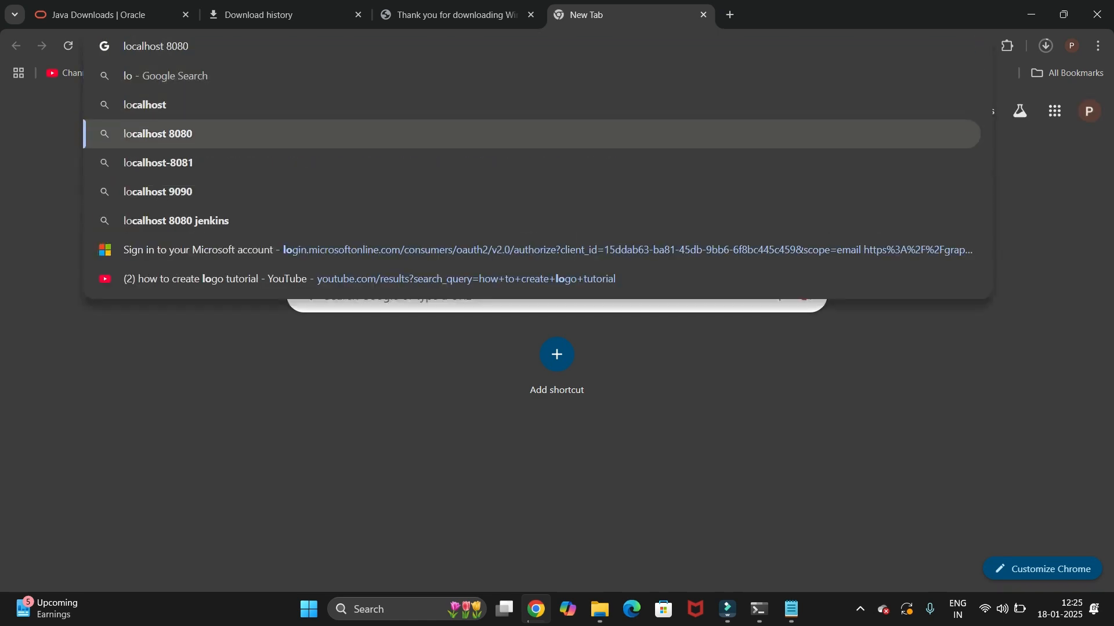
pyautogui.press('Return')
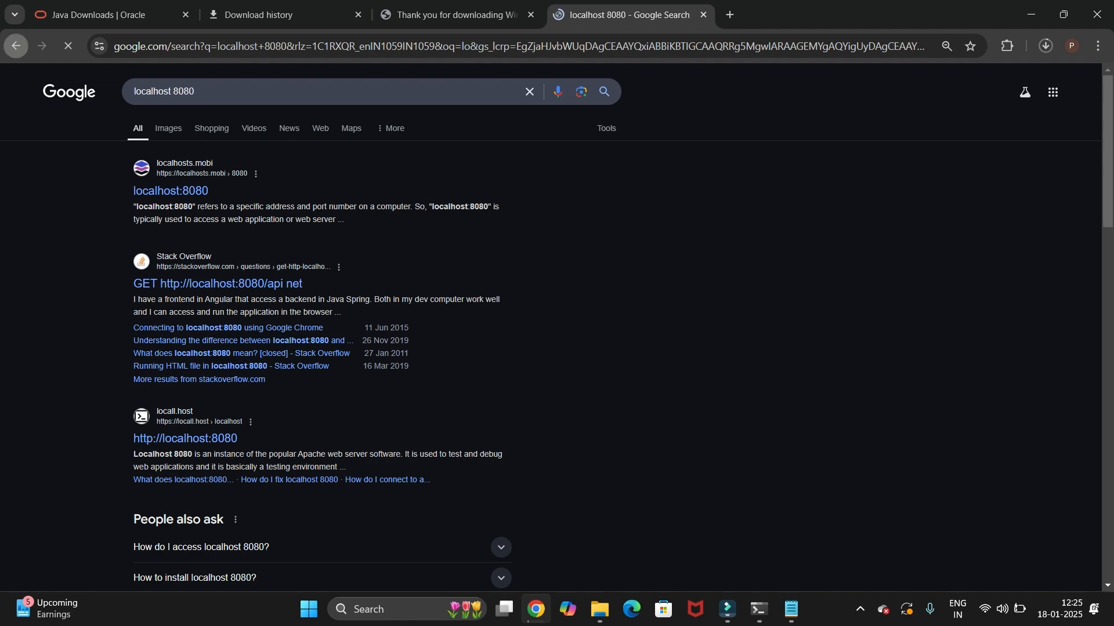
pyautogui.click(15, 46)
# - Load the Jenkins page at localhost:8080 in the new browser tab
pyautogui.write('lo')
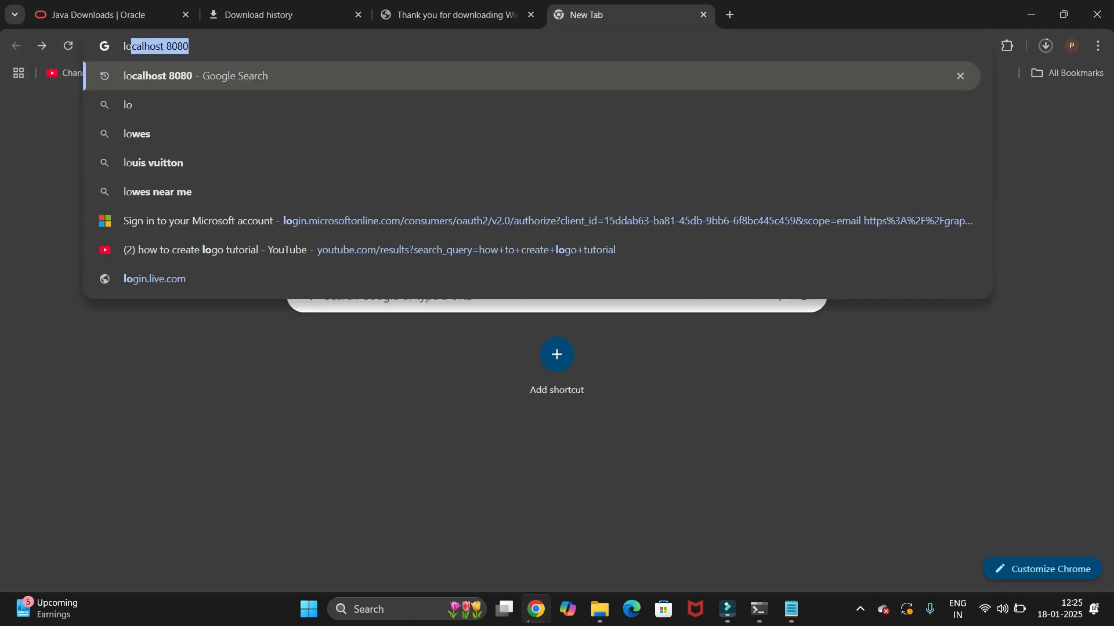
pyautogui.press('Right')
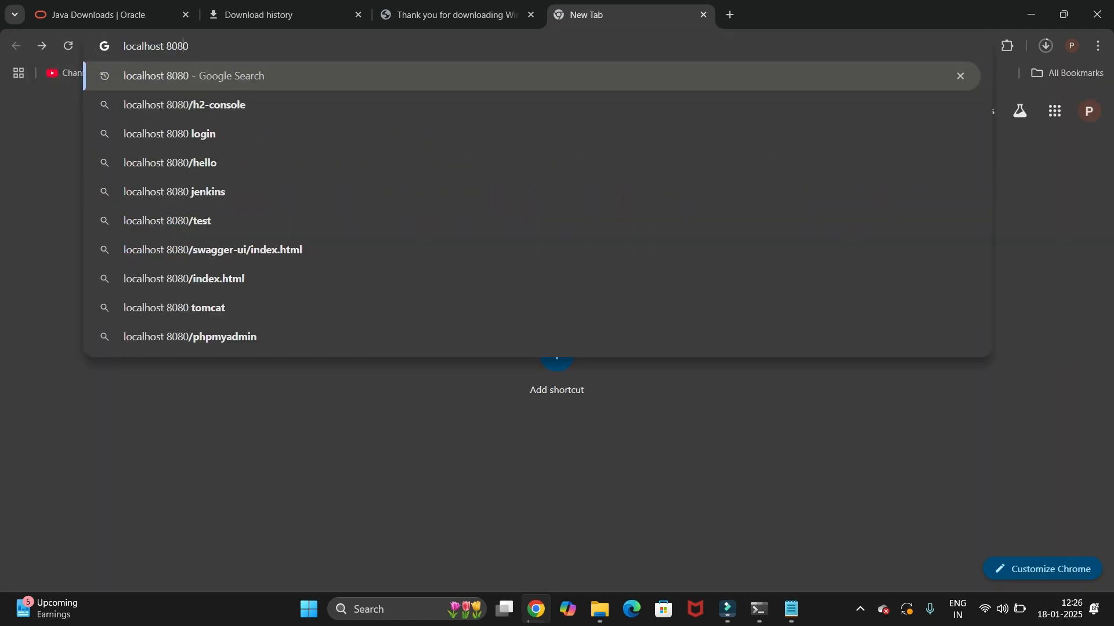
pyautogui.press('BackSpace')
pyautogui.write(':')
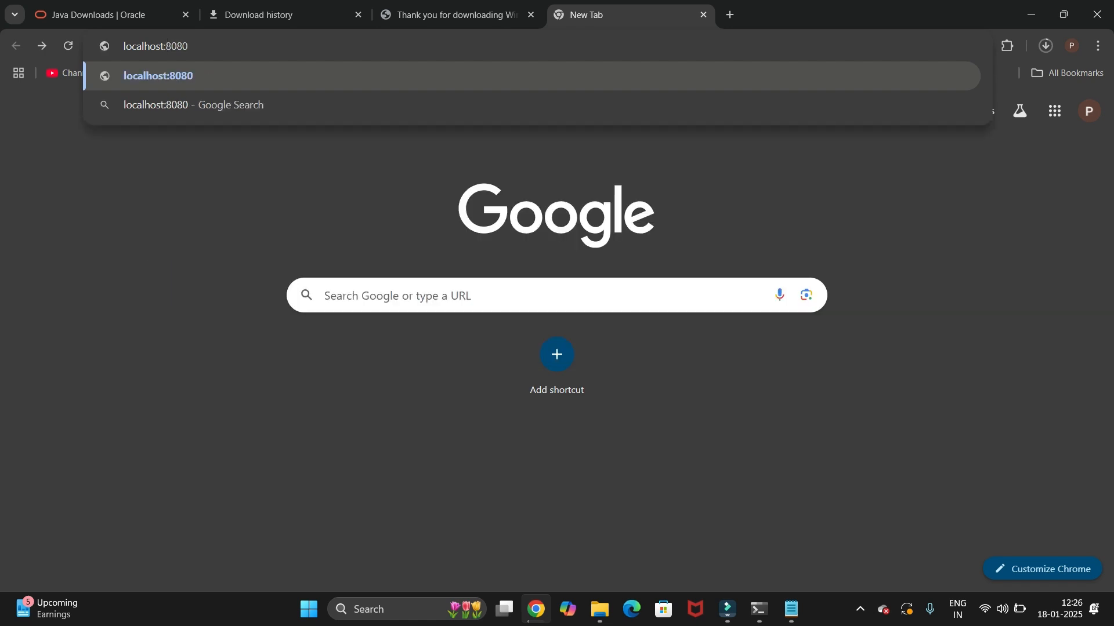
pyautogui.press('Return')
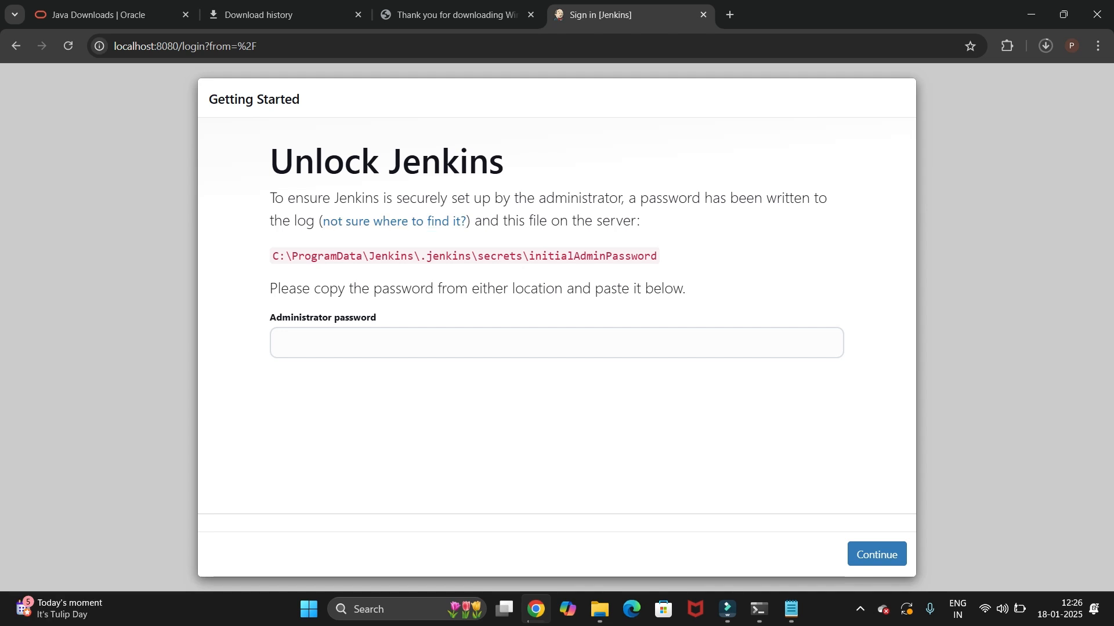
# - Copy the path C:\ProgramData\Jenkins\.jenkins\secrets\initialAdminPassword from the Unlock Jenkins page
pyautogui.moveTo(377, 318); pyautogui.dragTo(269, 318)
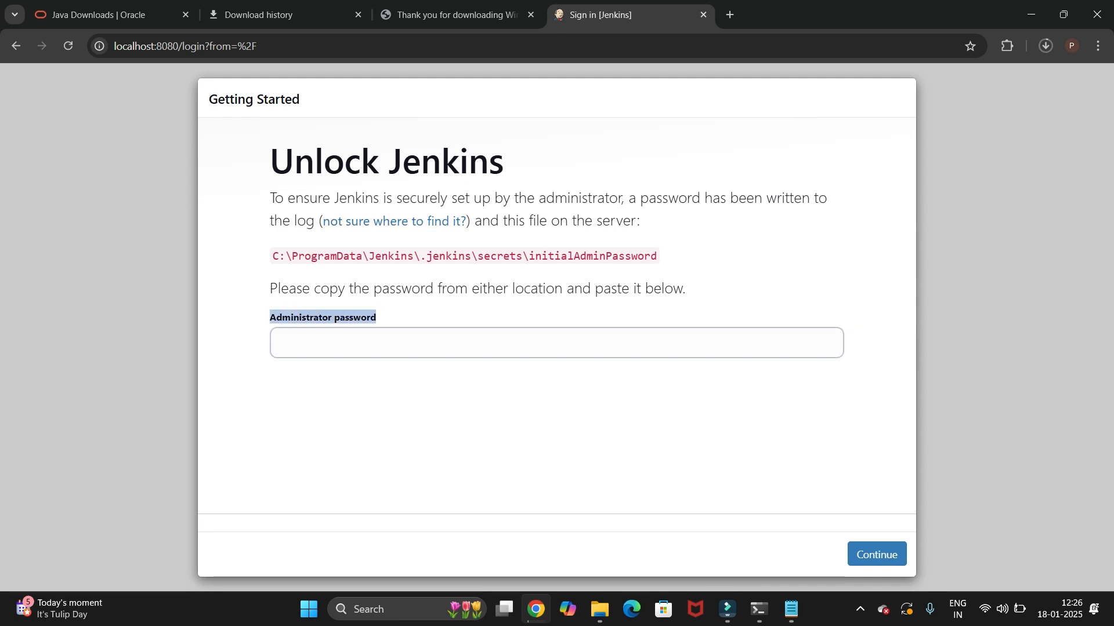
pyautogui.moveTo(658, 256); pyautogui.dragTo(272, 256)
pyautogui.hotkey('ctrl', 'c')
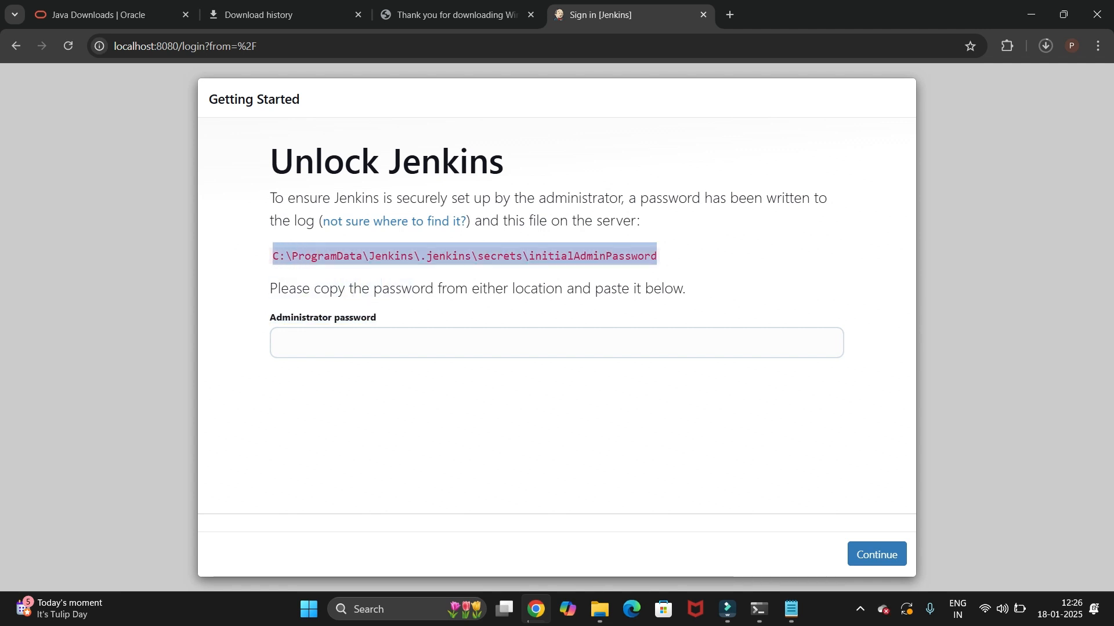
# - Switch to File Explorer, go to the copied initialAdminPassword path, and open the file in Notepad just once
pyautogui.moveTo(599, 609)
pyautogui.click(513, 533)
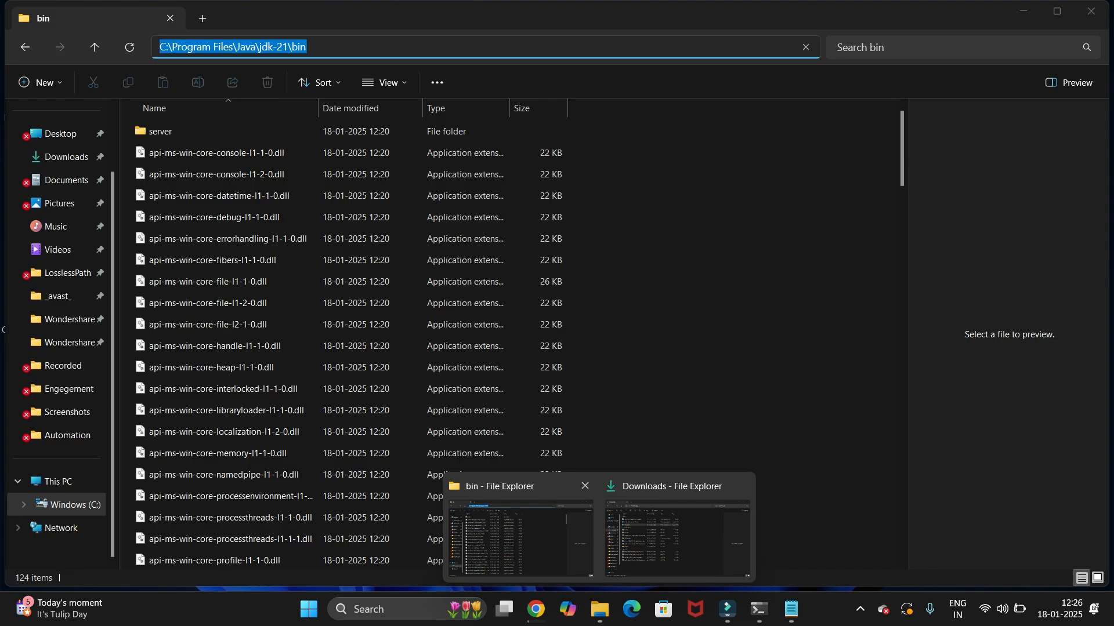
pyautogui.click(75, 504)
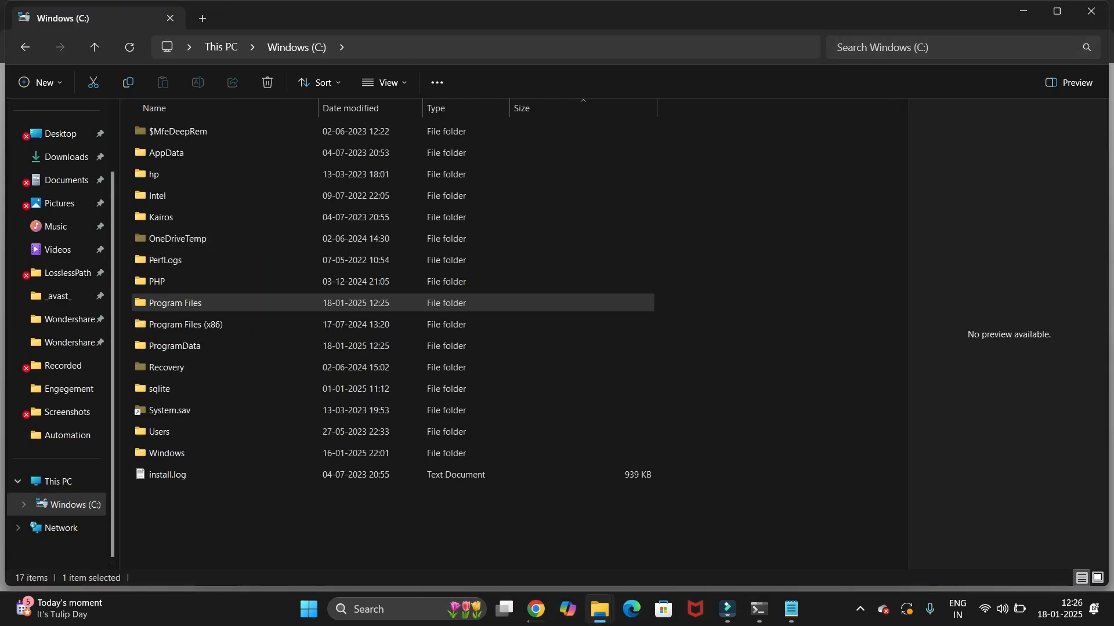
pyautogui.hotkey('ctrl', 'l')
pyautogui.hotkey('ctrl', 'v')
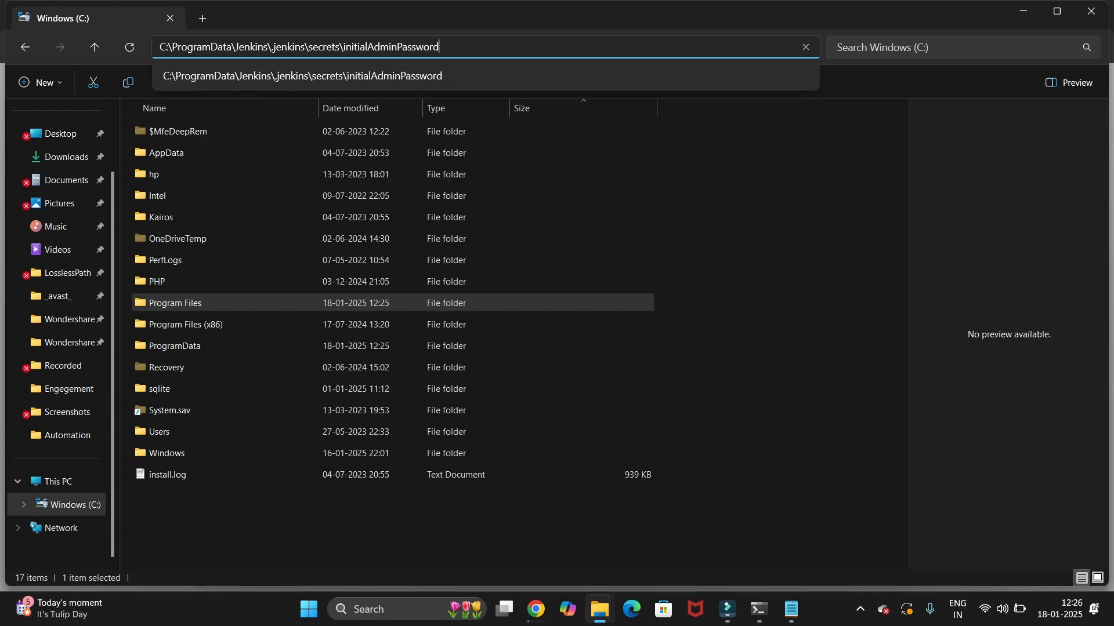
pyautogui.press('Return')
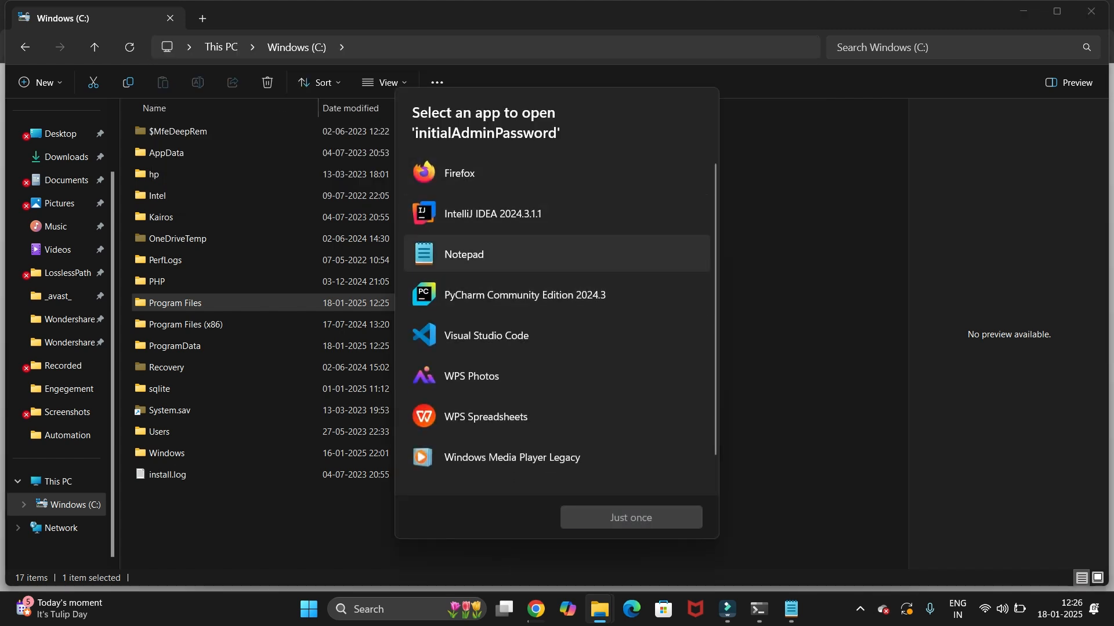
pyautogui.click(463, 254)
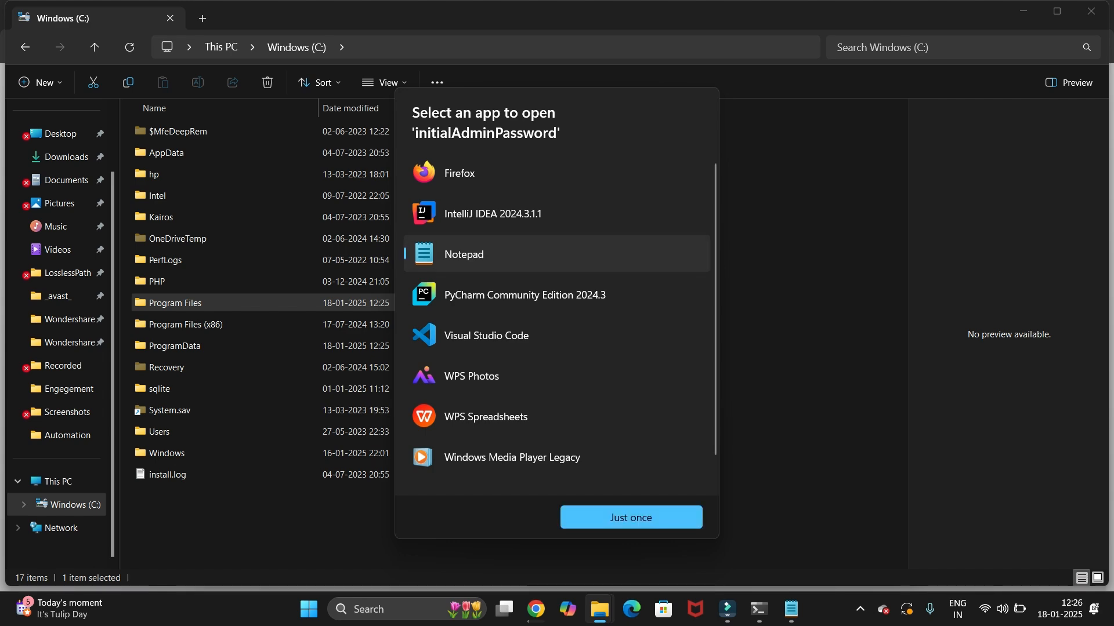
pyautogui.click(631, 517)
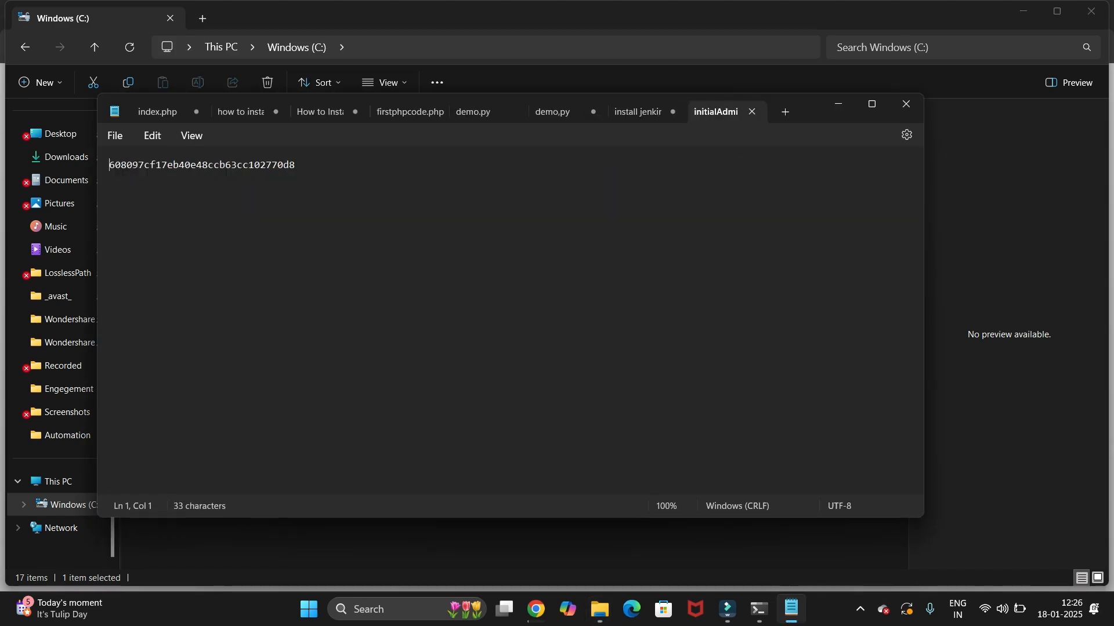
# - Copy the initial password from the file into Jenkins' Administrator password field in Chrome, continue, and decline saving it in the browser
pyautogui.click(278, 165)
pyautogui.hotkey('ctrl', 'a')
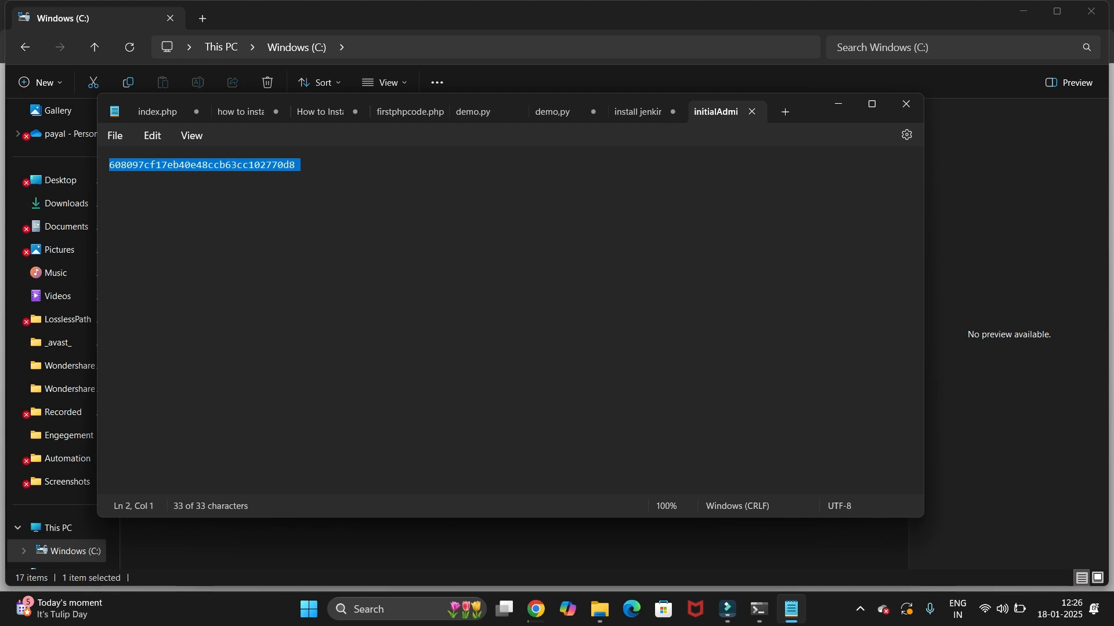
pyautogui.hotkey('shift', 'Left')
pyautogui.hotkey('alt', 'Tab')
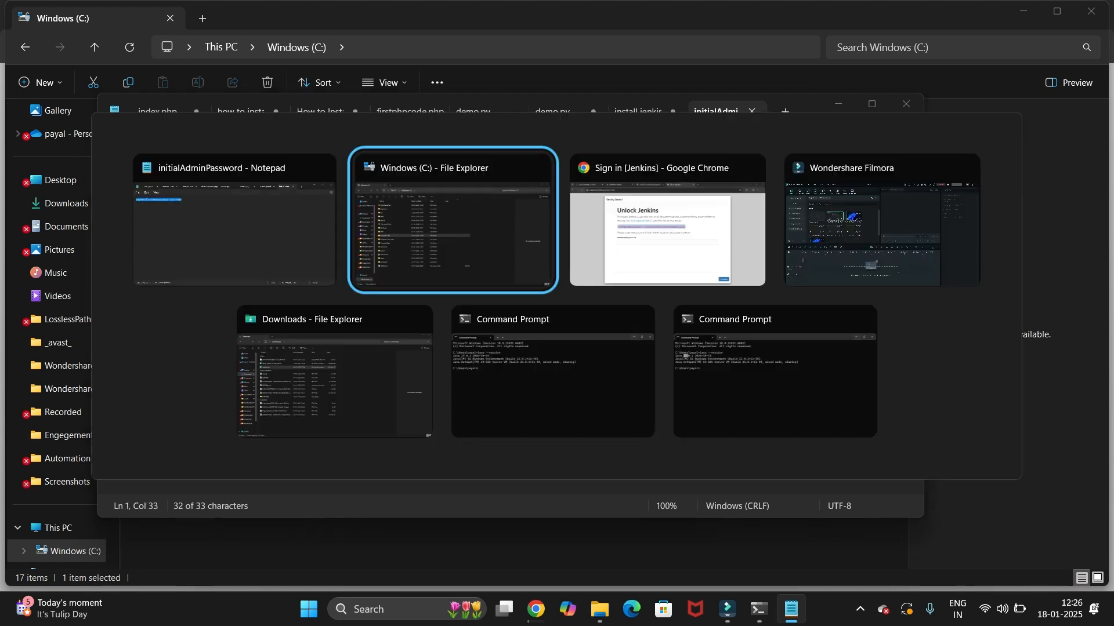
pyautogui.hotkey('alt', 'Tab')
pyautogui.click(400, 342)
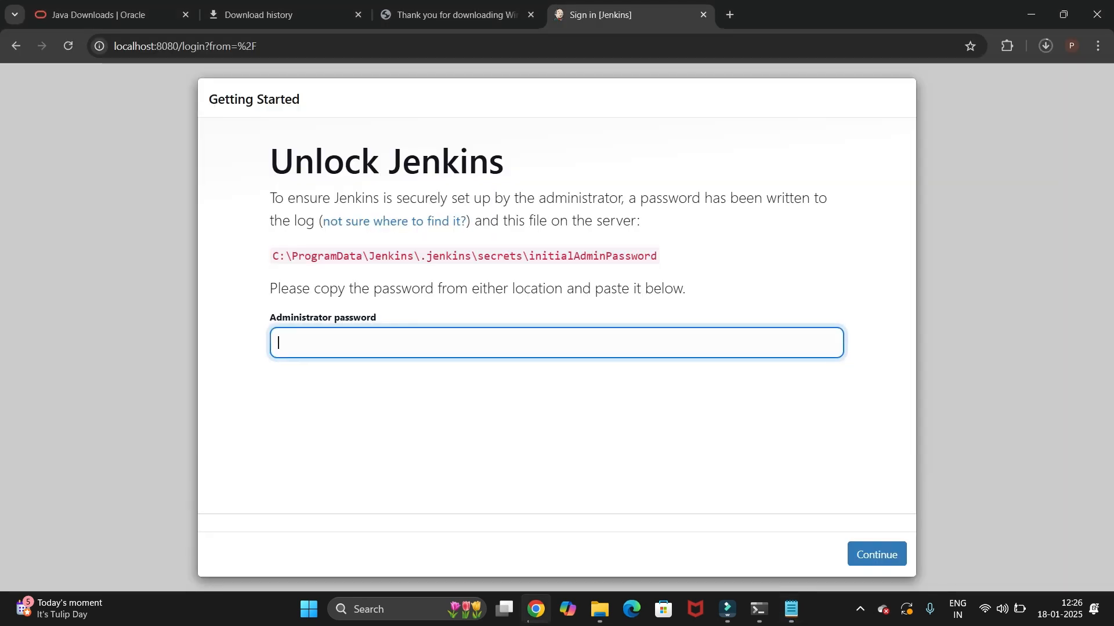
pyautogui.hotkey('ctrl', 'v')
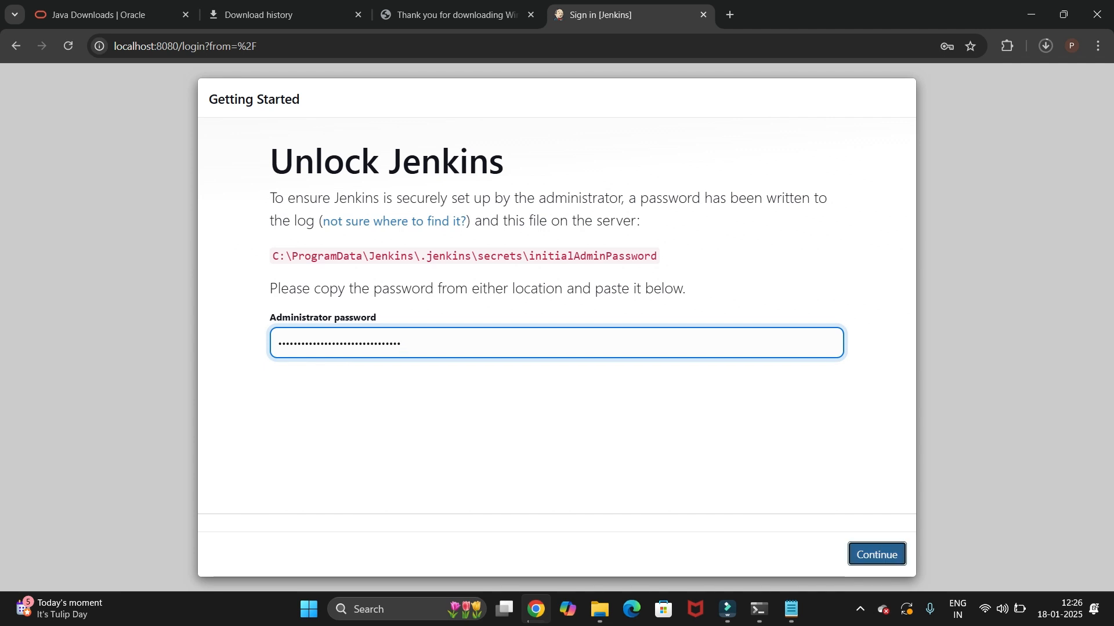
pyautogui.click(877, 555)
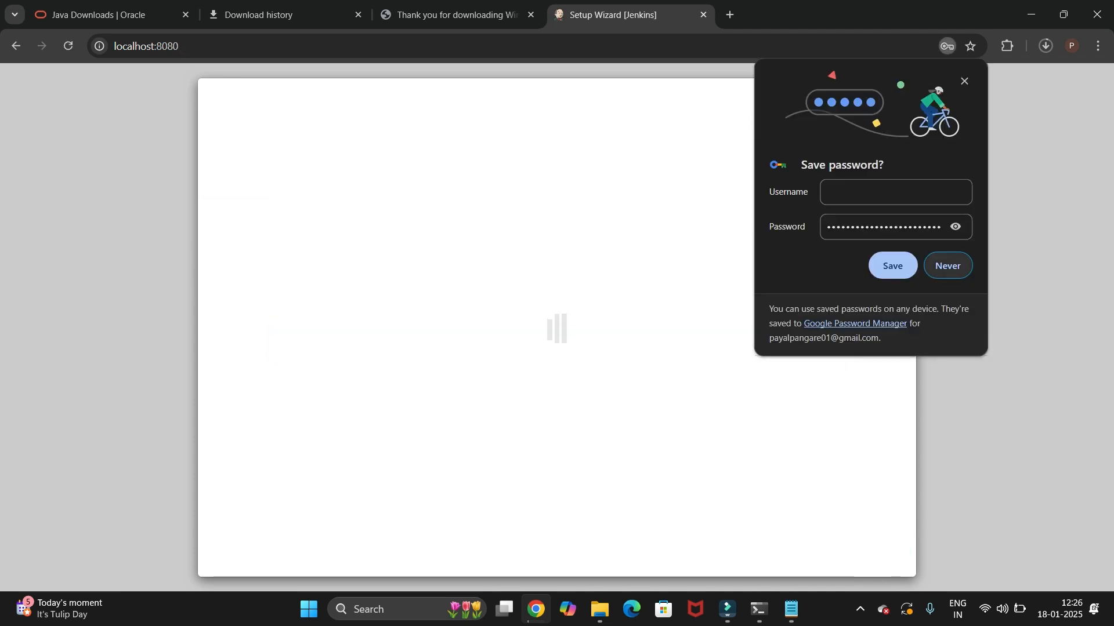
pyautogui.click(948, 266)
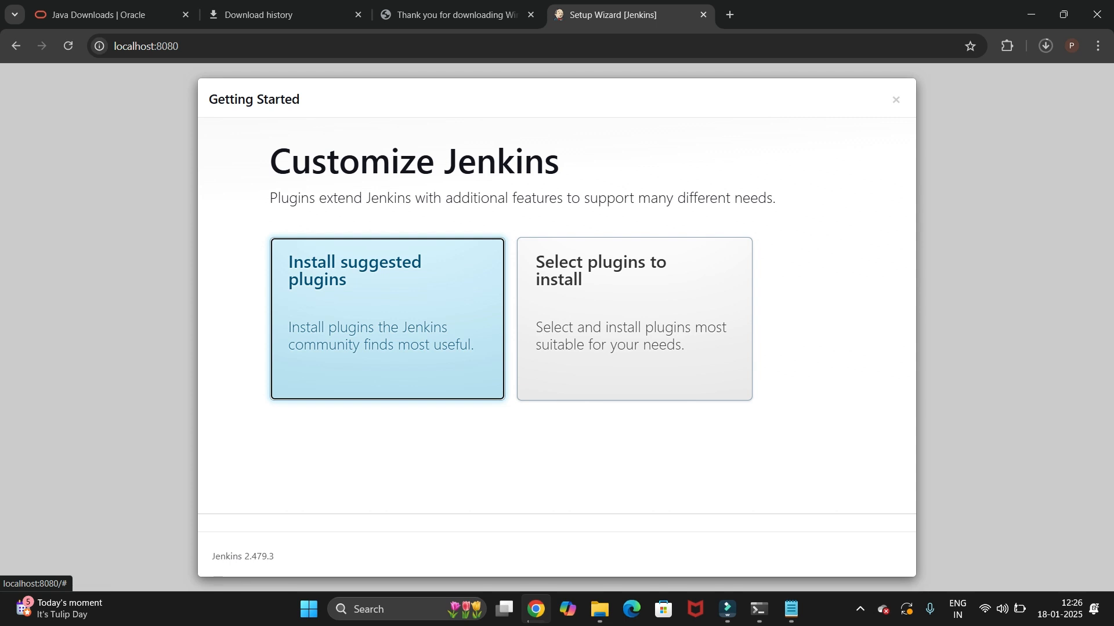
# - Install the suggested plugins and continue the setup without the failed ones
pyautogui.click(387, 319)
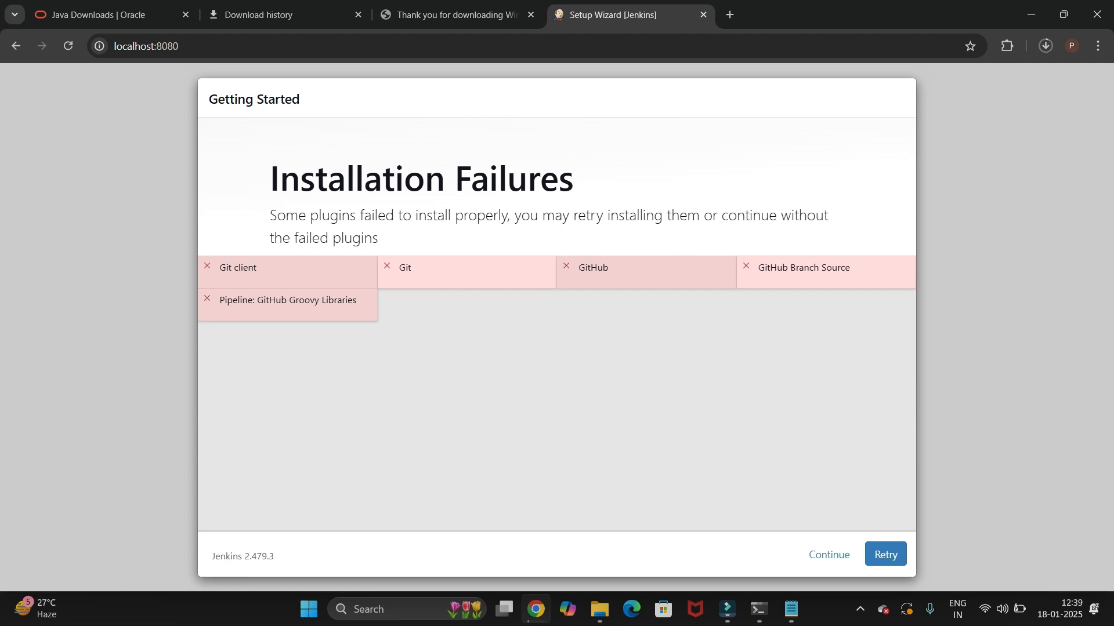
pyautogui.click(829, 555)
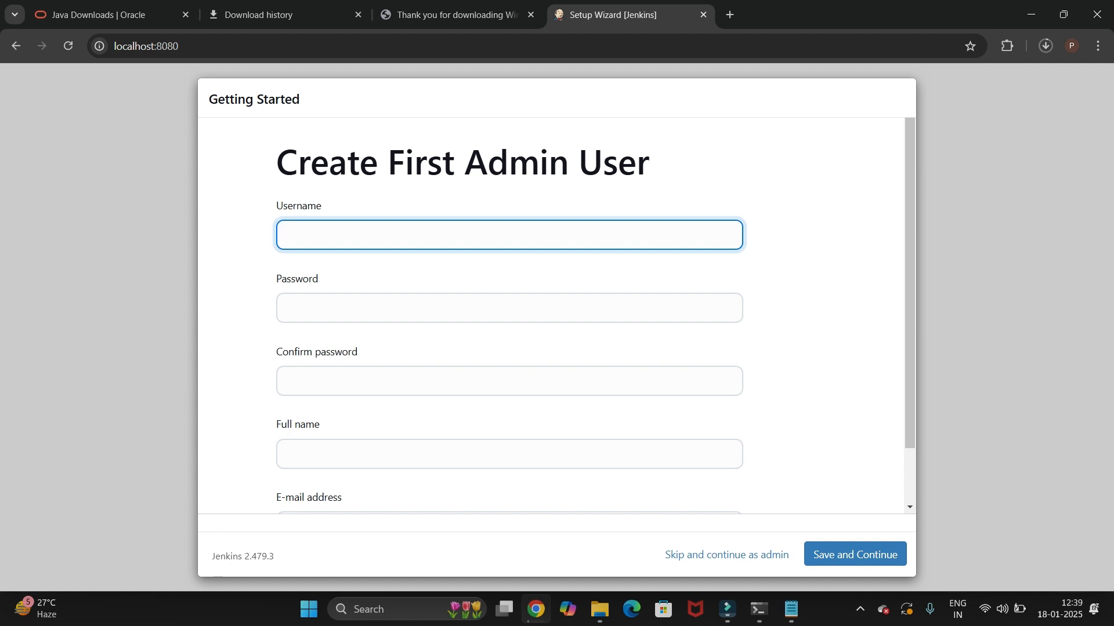
# - Enter "technical tutorials" as the username of the first admin user
pyautogui.moveTo(276, 163); pyautogui.dragTo(637, 162)
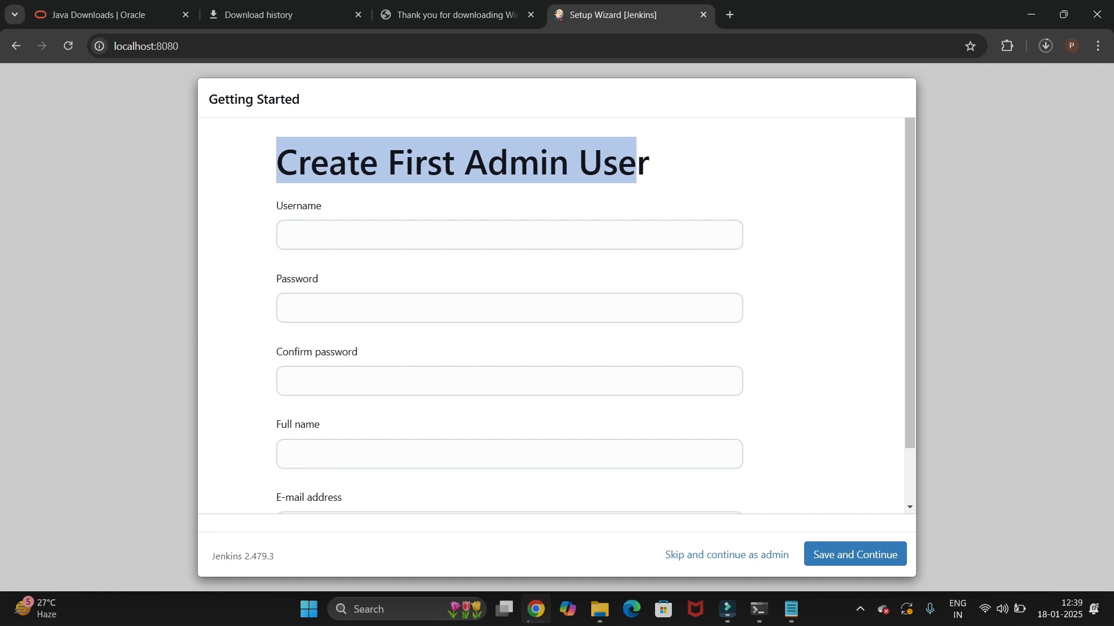
pyautogui.click(509, 235)
pyautogui.write('tec')
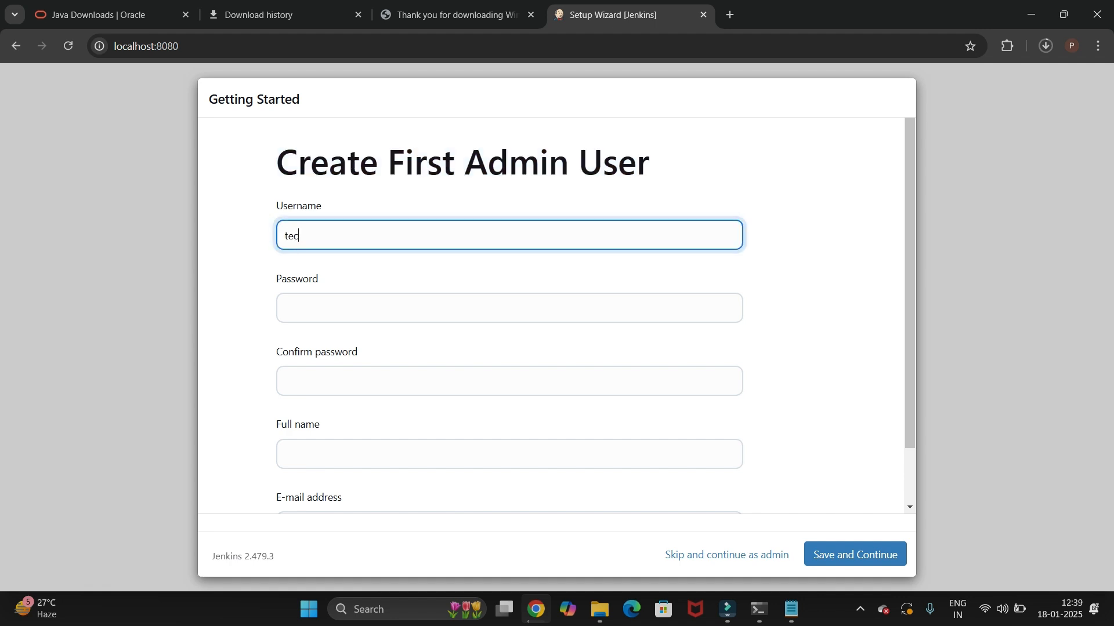
pyautogui.write('h tut')
pyautogui.write('oro')
pyautogui.press('BackSpace')
pyautogui.press('BackSpace')
pyautogui.press('BackSpace')
pyautogui.press('BackSpace')
pyautogui.press('BackSpace')
pyautogui.press('BackSpace')
pyautogui.press('BackSpace')
pyautogui.write('nocal tutorials')
pyautogui.press('BackSpace')
pyautogui.write('i')
pyautogui.press('Tab')
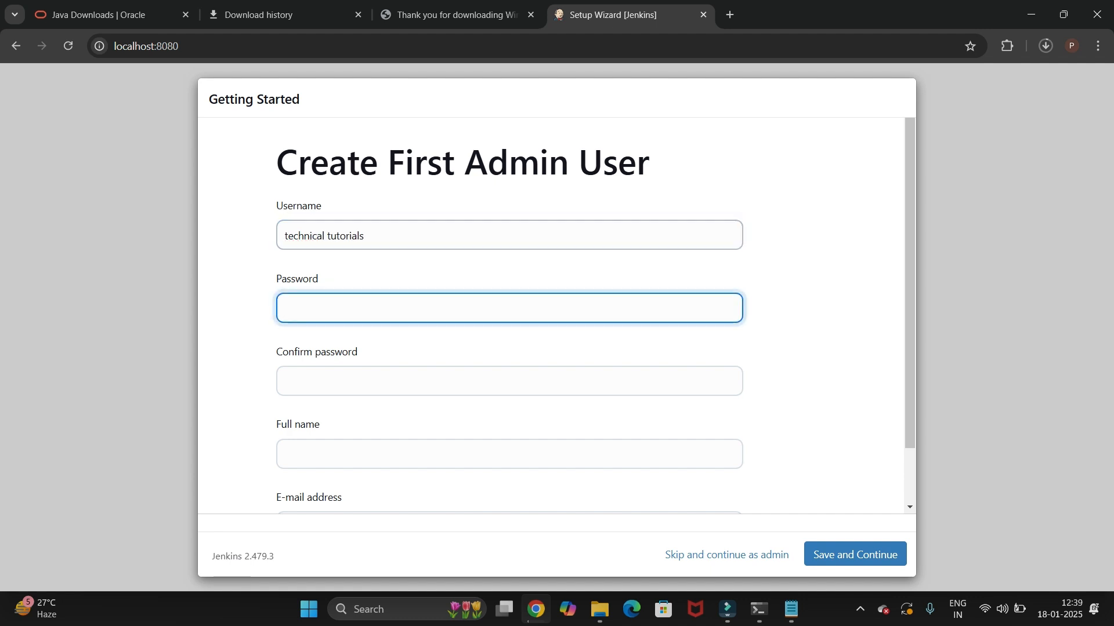
# - Enter the admin account password and repeat it in the Confirm password field
pyautogui.write('••••••••••')
pyautogui.press('Tab')
pyautogui.write('•••••••')
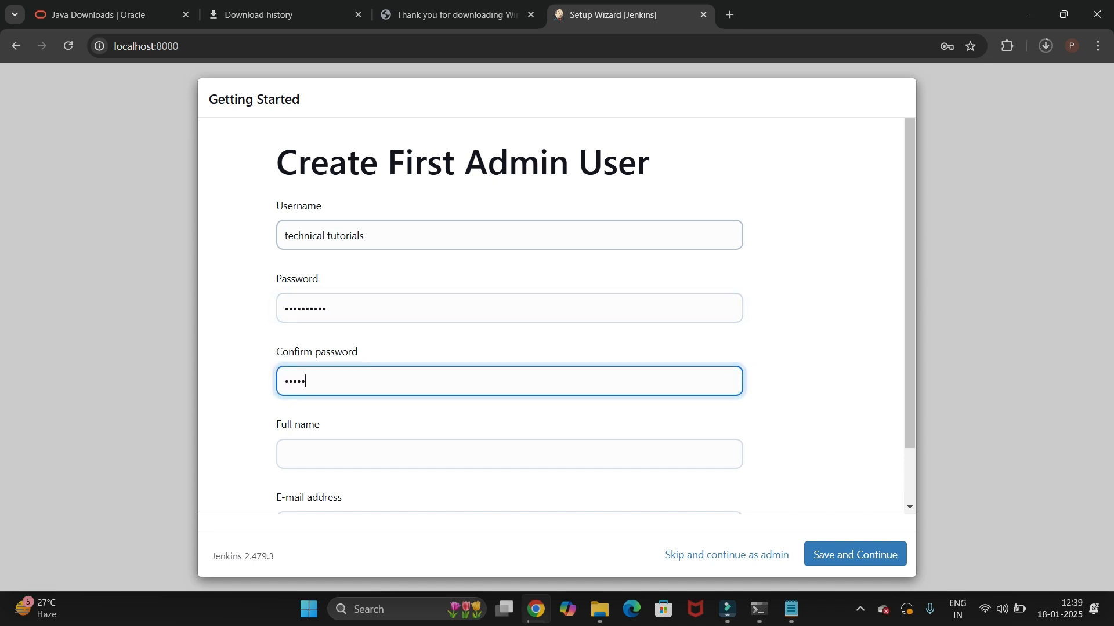
pyautogui.write('•••')
# - Fill in the admin user's full name and e-mail address, and try to save the account
pyautogui.scroll(-1, 510, 313)
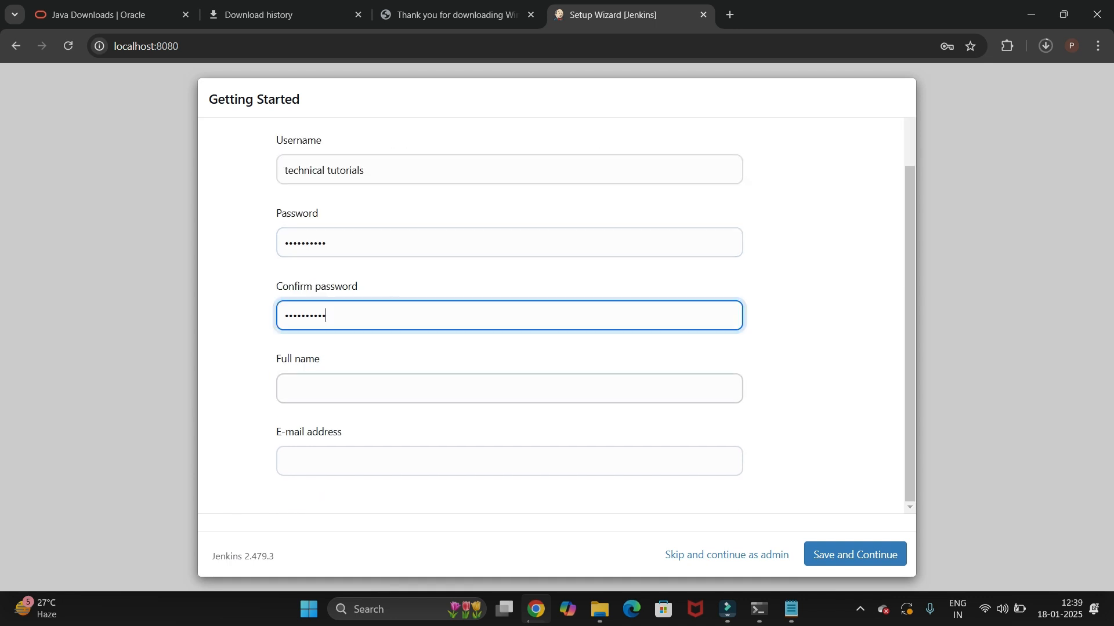
pyautogui.press('Tab')
pyautogui.write('P')
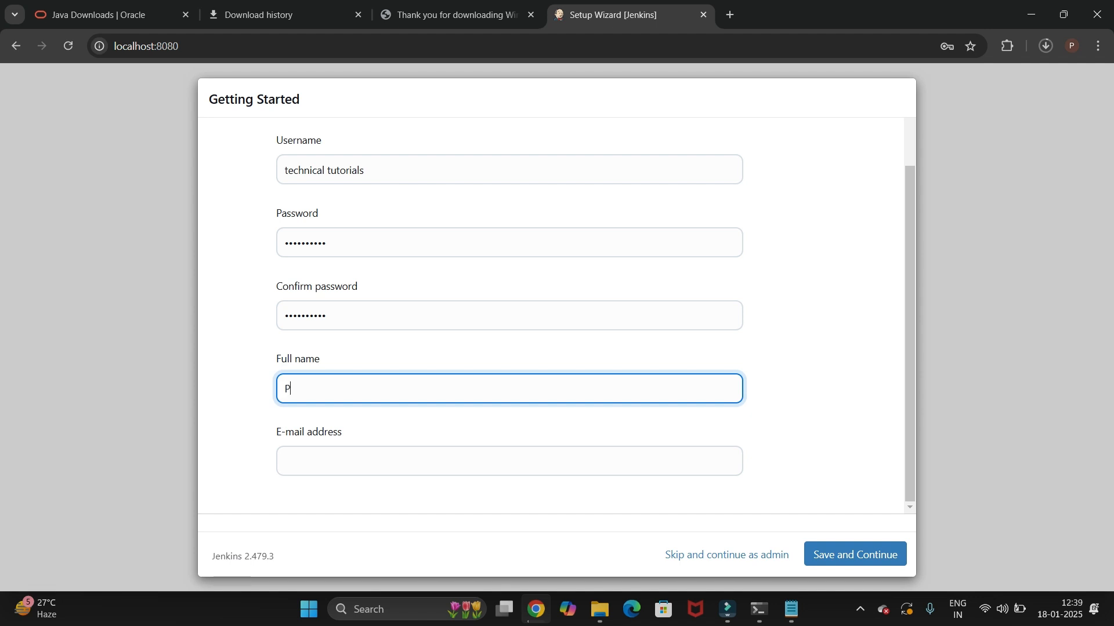
pyautogui.write('AYAL RAJANDRA PANGA')
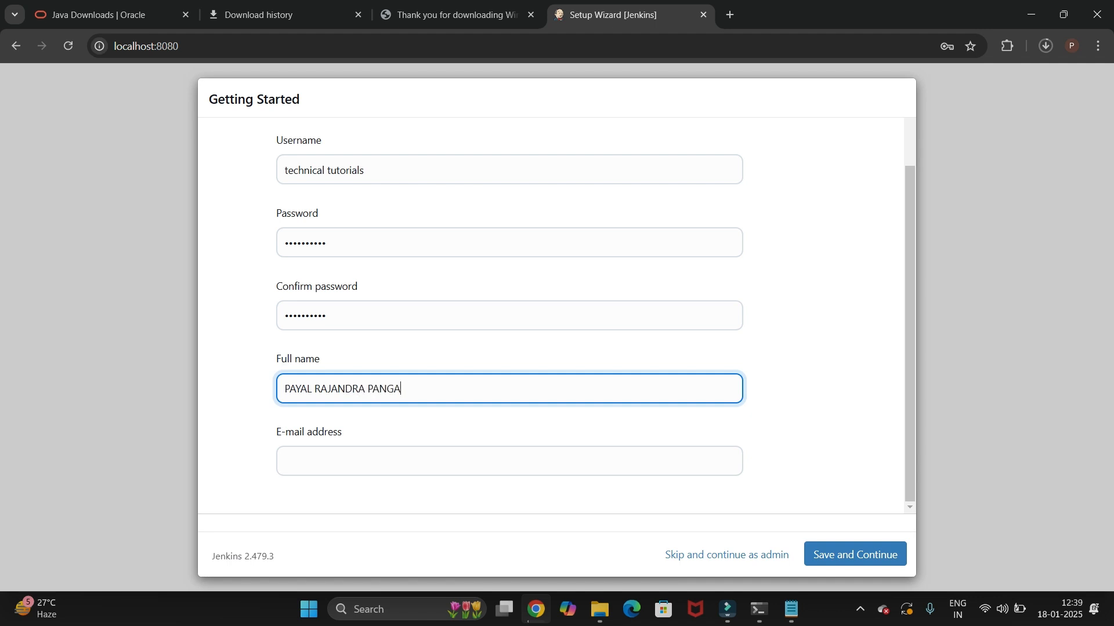
pyautogui.write('RE')
pyautogui.click(285, 461)
pyautogui.write('PAY')
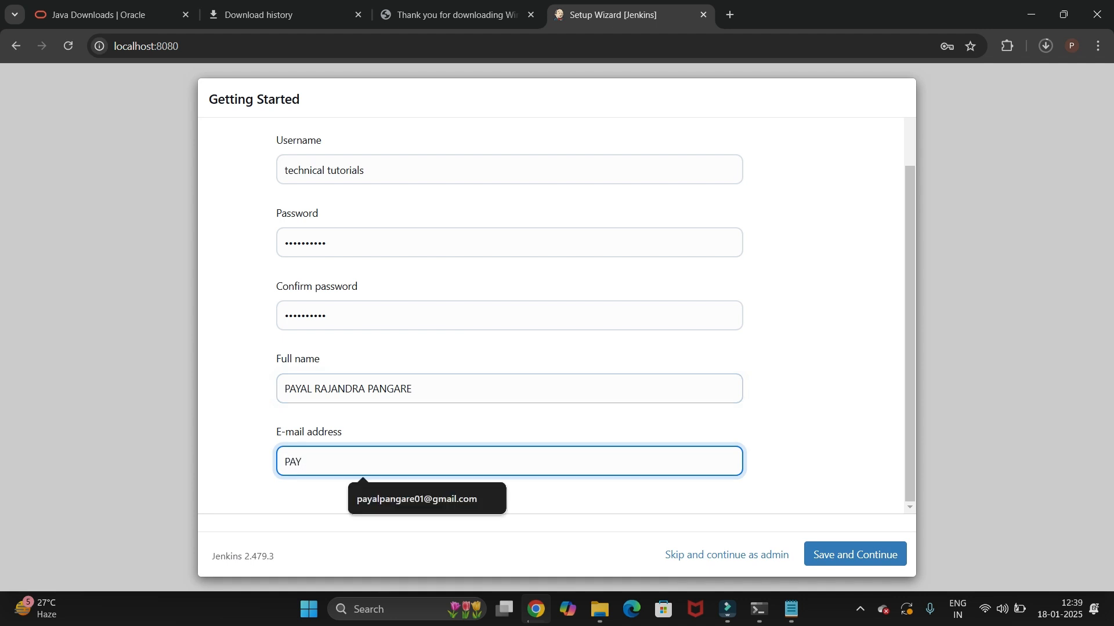
pyautogui.press('Down')
pyautogui.press('Return')
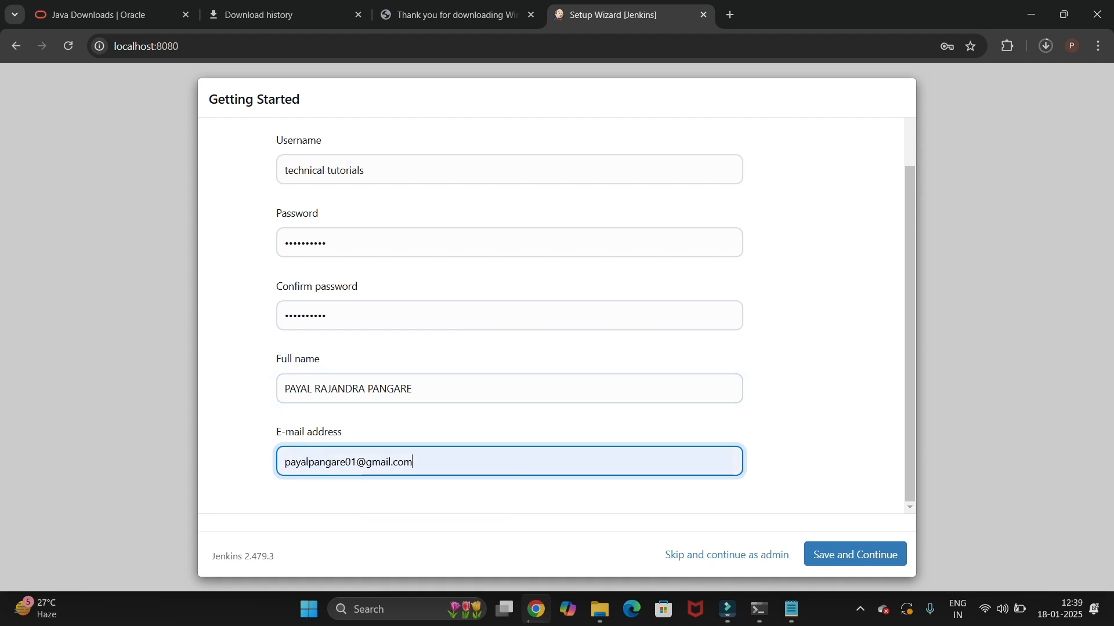
pyautogui.click(855, 555)
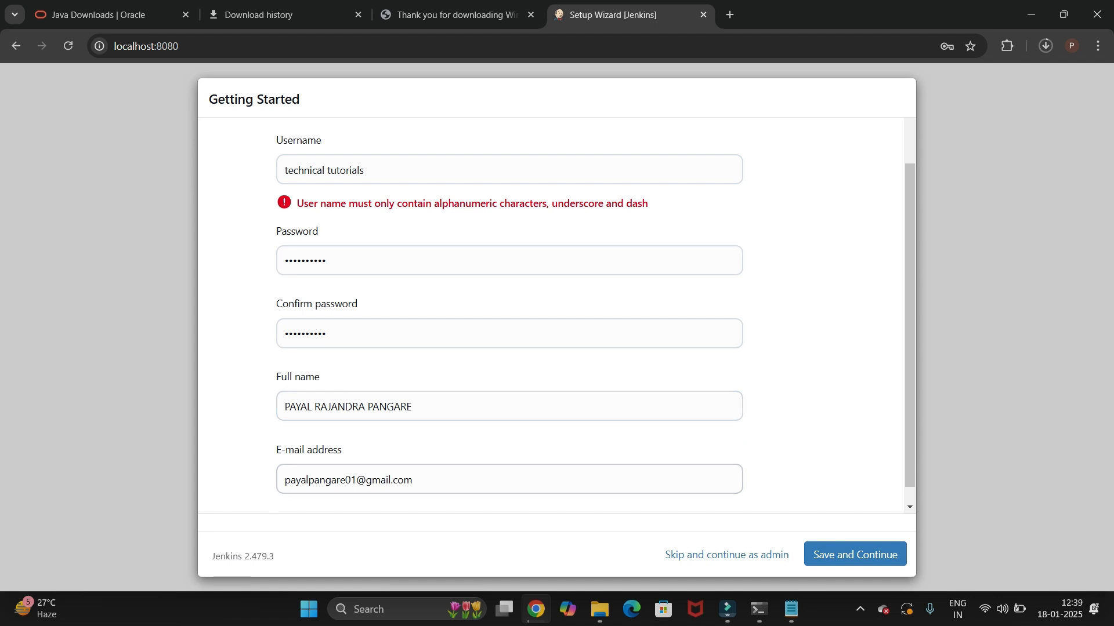
# - Delete the space between the two words of the username and save the admin user
pyautogui.click(327, 170)
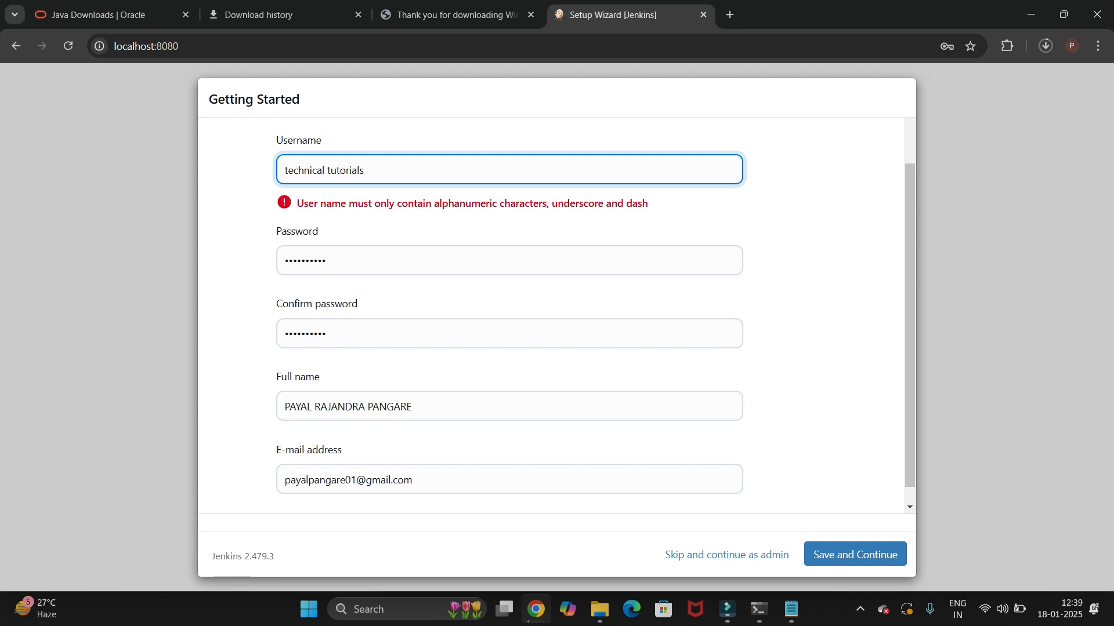
pyautogui.press('BackSpace')
pyautogui.click(855, 554)
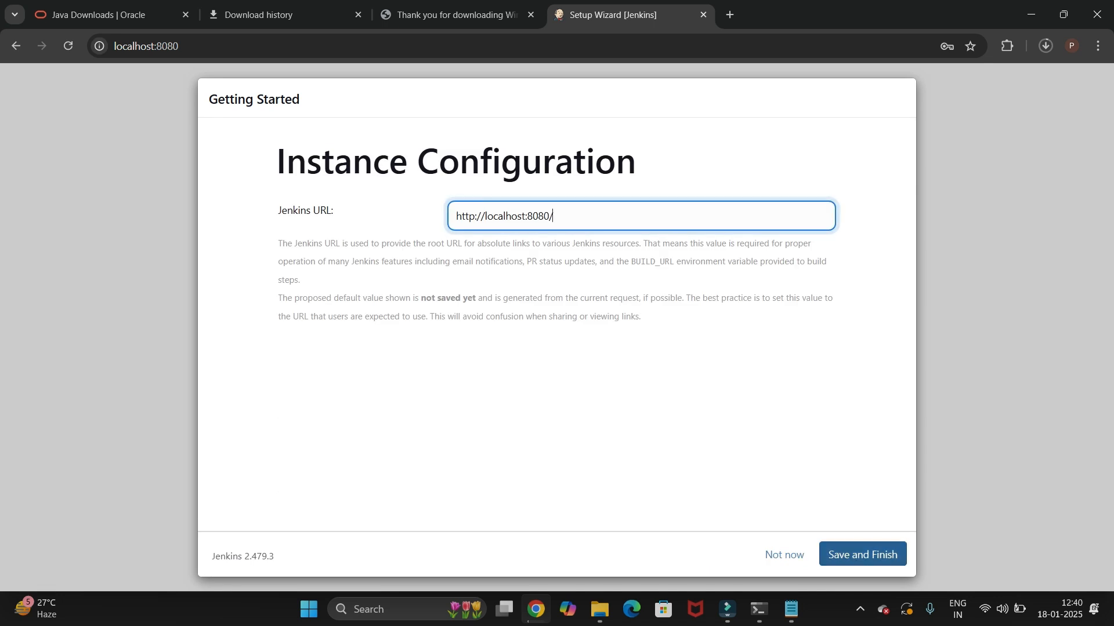
pyautogui.click(862, 555)
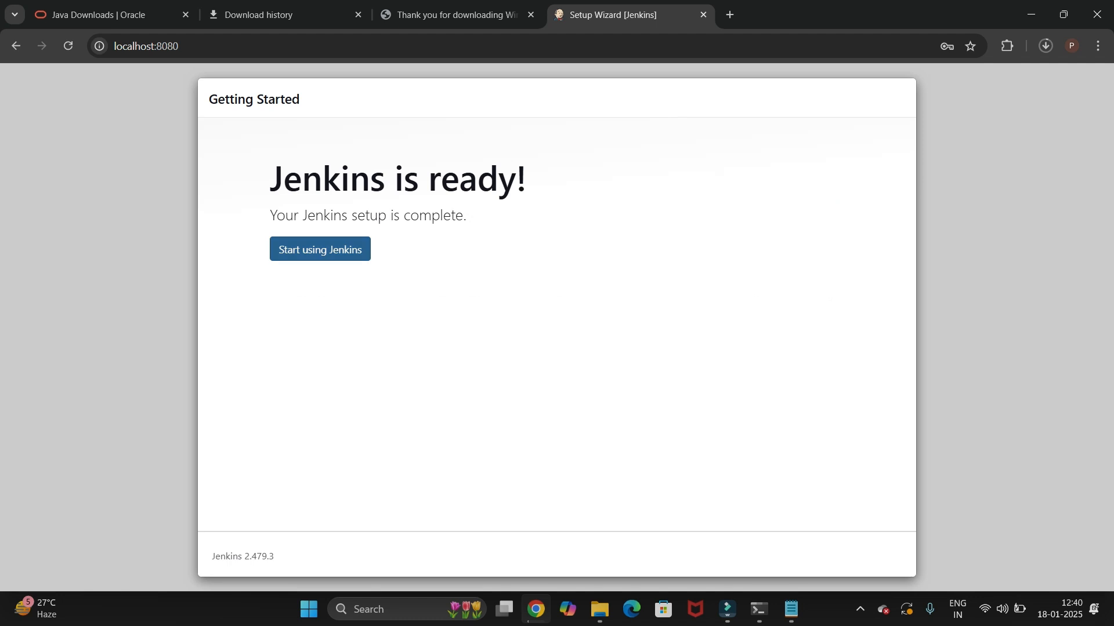
pyautogui.click(320, 249)
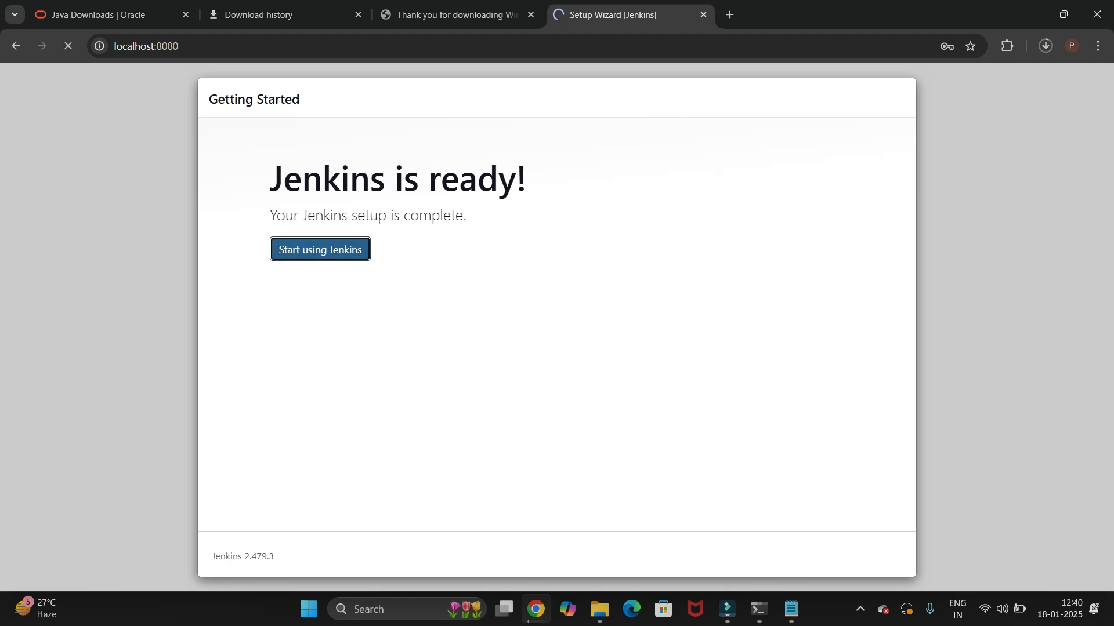